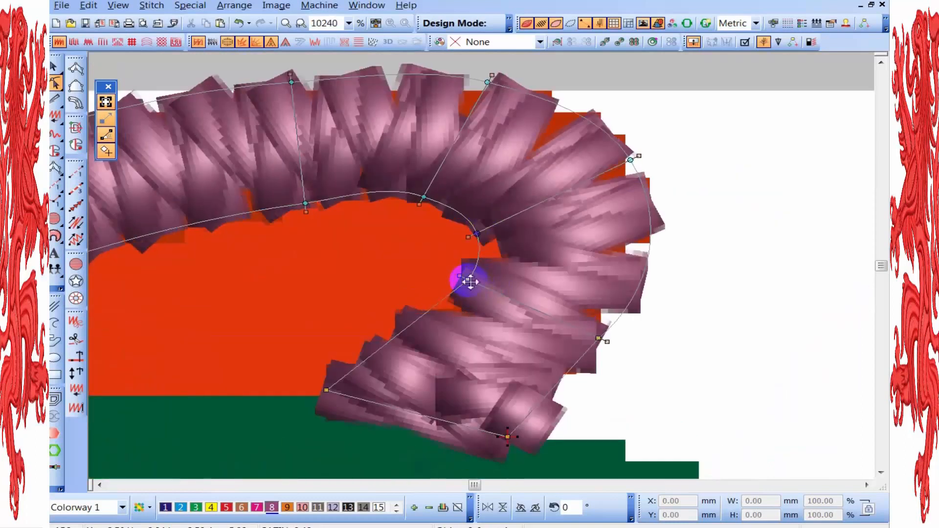
Reshape the inner edge of the purple satin border near the right end of the hat brim
{"action": "left_click", "coordinate": [427, 199]}
{"action": "left_click", "coordinate": [308, 213]}
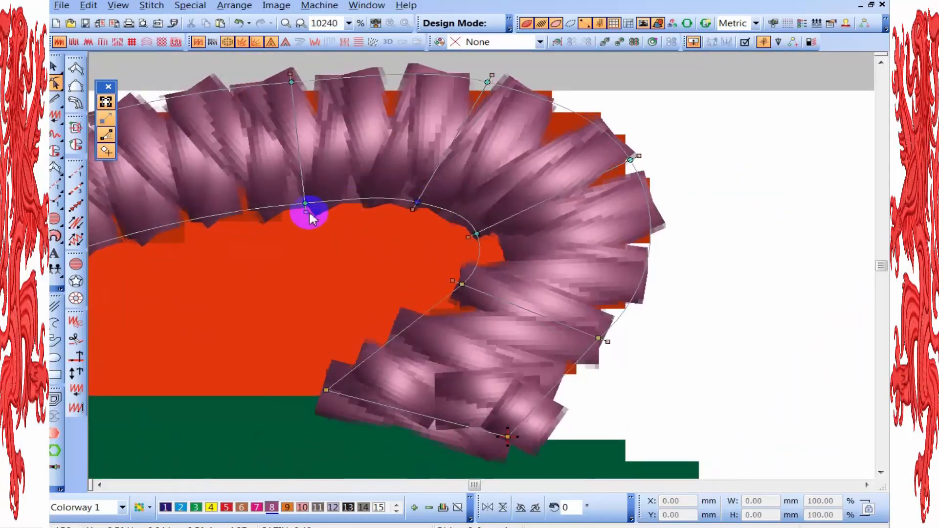
{"action": "scroll", "coordinate": [477, 262], "scroll_direction": "down", "scroll_amount": 4}
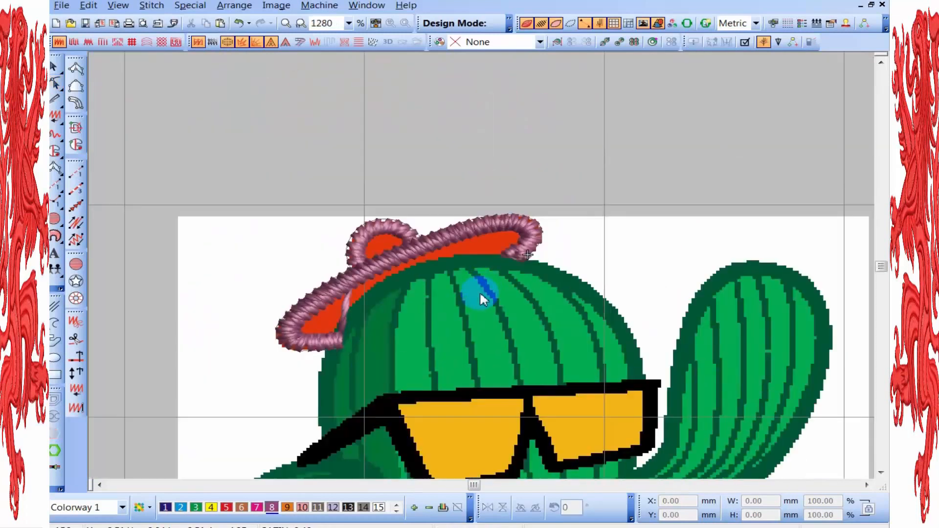
{"action": "scroll", "coordinate": [554, 383], "scroll_direction": "up", "scroll_amount": 1}
{"action": "scroll", "coordinate": [490, 240], "scroll_direction": "down", "scroll_amount": 2}
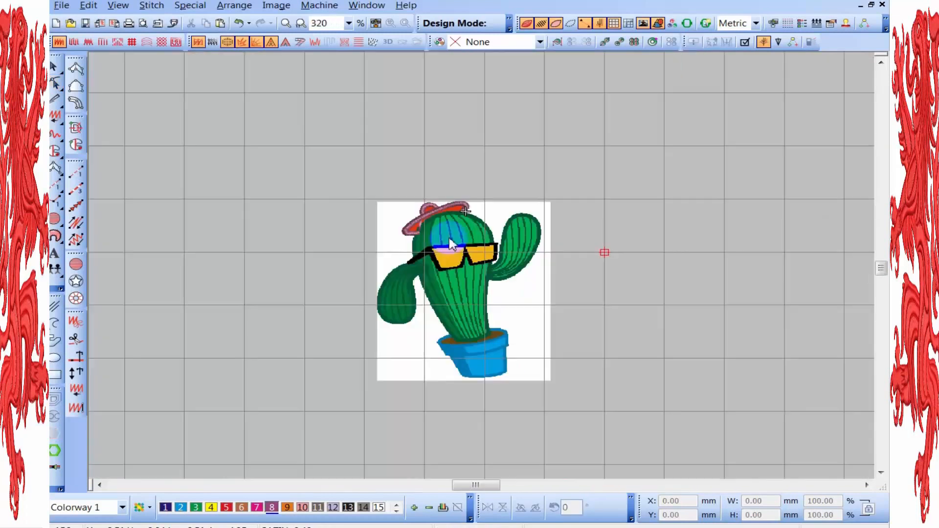
Digitize a satin column in red colour 5 with three point pairs to fill the inside of the hat's crown
{"action": "scroll", "coordinate": [446, 235], "scroll_direction": "up", "scroll_amount": 3}
{"action": "key", "text": "t"}
{"action": "scroll", "coordinate": [479, 263], "scroll_direction": "down", "scroll_amount": 2}
{"action": "scroll", "coordinate": [468, 255], "scroll_direction": "up", "scroll_amount": 2}
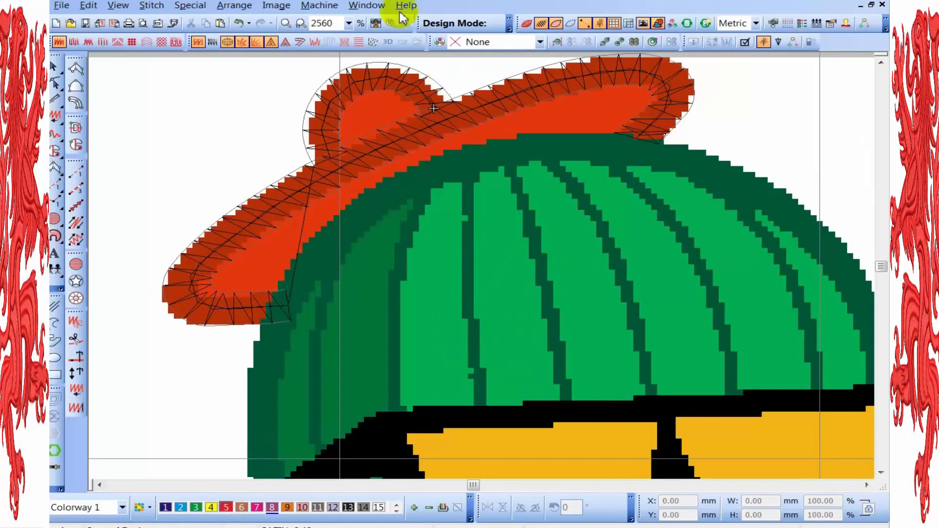
{"action": "scroll", "coordinate": [377, 100], "scroll_direction": "up", "scroll_amount": 2}
{"action": "left_click", "coordinate": [693, 375]}
{"action": "left_click", "coordinate": [620, 181]}
{"action": "left_click", "coordinate": [549, 439]}
{"action": "left_click", "coordinate": [413, 158]}
{"action": "left_click", "coordinate": [421, 337]}
{"action": "left_click", "coordinate": [315, 171]}
{"action": "key", "text": "Return"}
{"action": "scroll", "coordinate": [315, 173], "scroll_direction": "down", "scroll_amount": 3}
{"action": "key", "text": "t"}
{"action": "scroll", "coordinate": [484, 308], "scroll_direction": "up", "scroll_amount": 3}
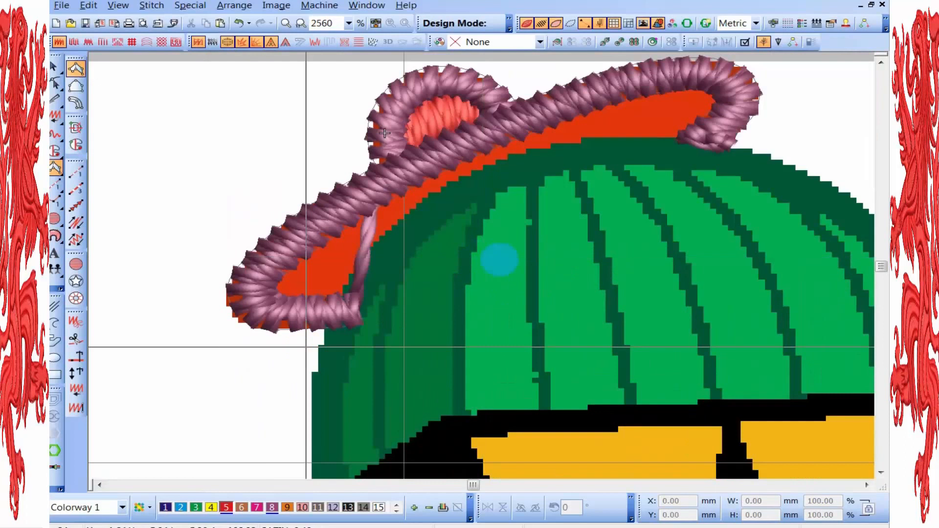
Start a red satin column inside the hat brim, placing its first edge-point pairs around the left end
{"action": "key", "text": "t"}
{"action": "scroll", "coordinate": [465, 265], "scroll_direction": "down", "scroll_amount": 1}
{"action": "left_click", "coordinate": [304, 196]}
{"action": "left_click", "coordinate": [390, 278]}
{"action": "left_click", "coordinate": [376, 118]}
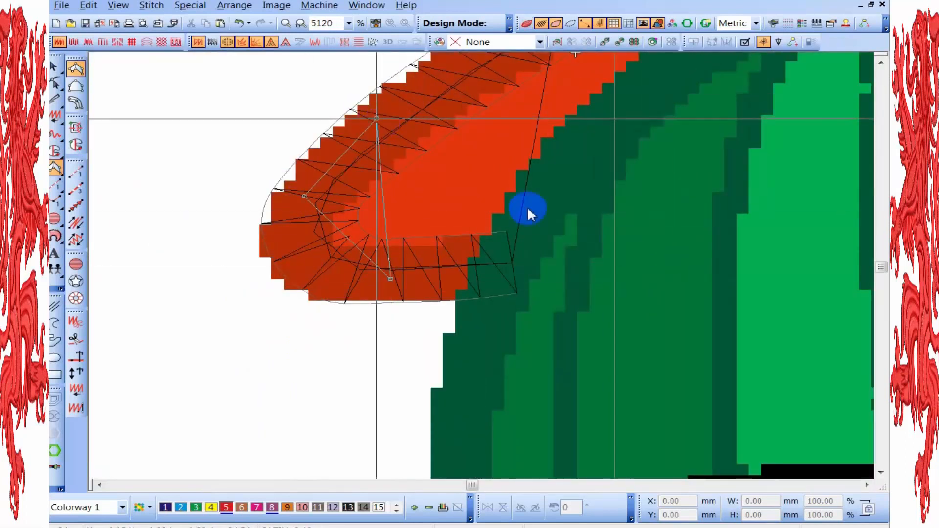
{"action": "right_click", "coordinate": [541, 243]}
{"action": "right_click", "coordinate": [498, 136]}
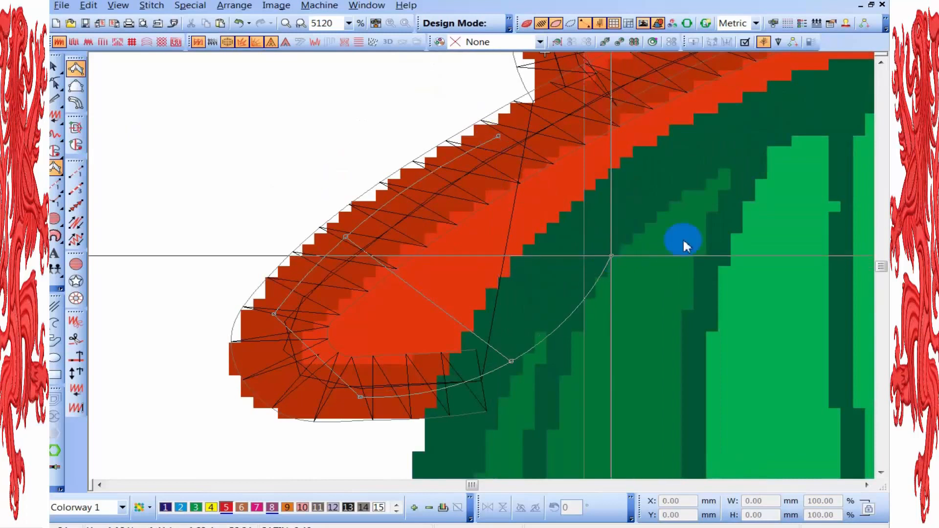
Extend the red brim column with paired edge points along the middle of the brim, following the top of the cactus head
{"action": "scroll", "coordinate": [449, 354], "scroll_direction": "down", "scroll_amount": 1}
{"action": "left_click", "coordinate": [426, 293]}
{"action": "right_click", "coordinate": [503, 162]}
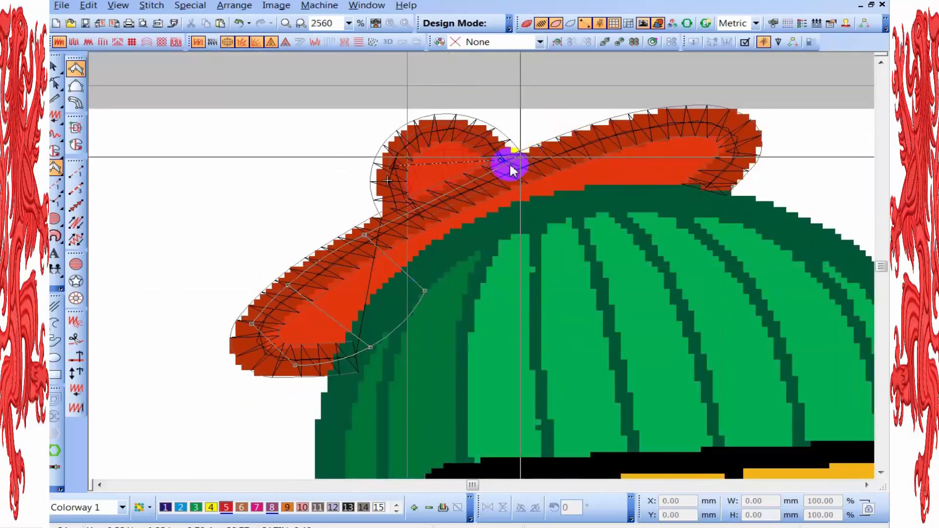
{"action": "left_click", "coordinate": [541, 226]}
{"action": "scroll", "coordinate": [663, 204], "scroll_direction": "up", "scroll_amount": 2}
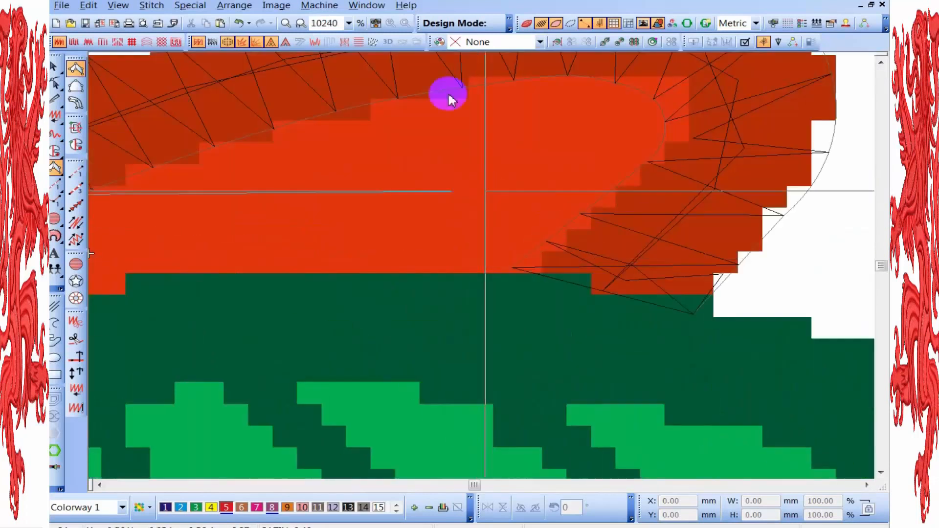
{"action": "scroll", "coordinate": [450, 98], "scroll_direction": "down", "scroll_amount": 1}
{"action": "right_click", "coordinate": [391, 232]}
{"action": "right_click", "coordinate": [435, 406]}
{"action": "right_click", "coordinate": [470, 216]}
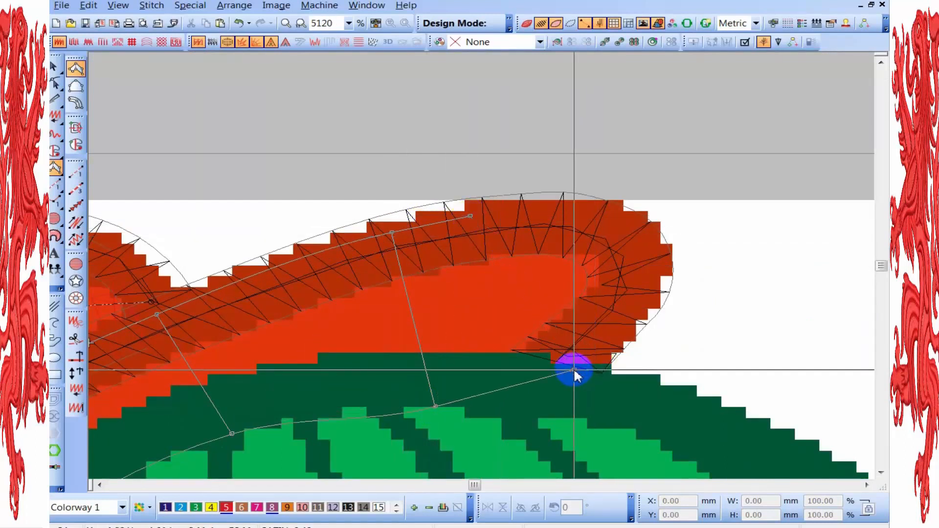
Place the remaining curved point pairs at the right end of the brim and complete the red satin fill
{"action": "right_click", "coordinate": [494, 405]}
{"action": "right_click", "coordinate": [524, 212]}
{"action": "right_click", "coordinate": [578, 367]}
{"action": "right_click", "coordinate": [570, 220]}
{"action": "right_click", "coordinate": [613, 319]}
{"action": "key", "text": "Return"}
{"action": "scroll", "coordinate": [341, 412], "scroll_direction": "down", "scroll_amount": 3}
{"action": "scroll", "coordinate": [478, 261], "scroll_direction": "up", "scroll_amount": 2}
Reshape the right half of the red brim fill by repositioning its upper and lower edge nodes
{"action": "left_click", "coordinate": [56, 83]}
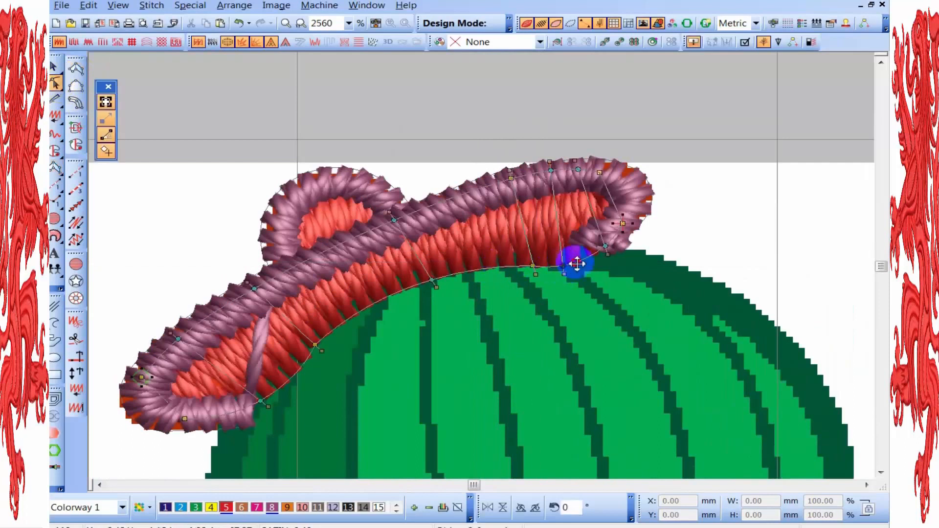
{"action": "left_click_drag", "start_coordinate": [589, 261], "coordinate": [587, 259]}
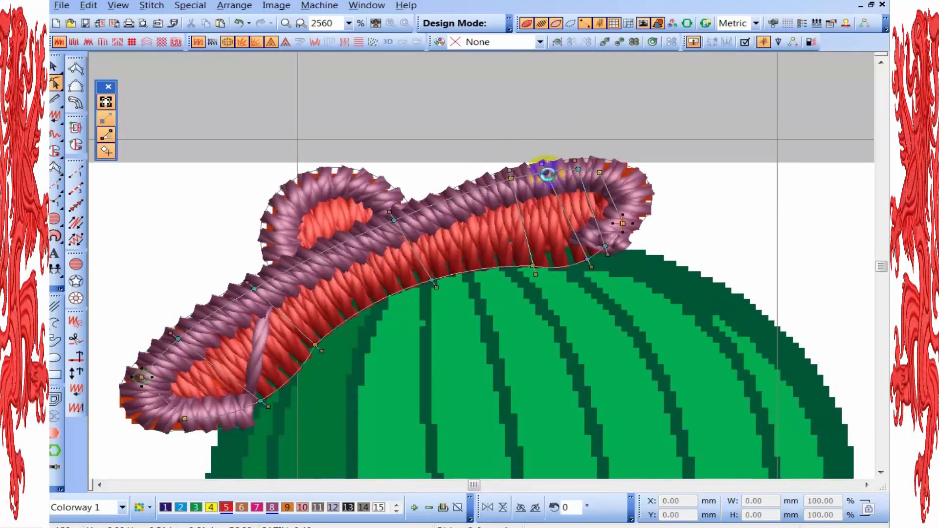
{"action": "left_click", "coordinate": [548, 173]}
{"action": "left_click_drag", "start_coordinate": [507, 184], "coordinate": [571, 167]}
{"action": "left_click_drag", "start_coordinate": [585, 263], "coordinate": [536, 262]}
{"action": "left_click_drag", "start_coordinate": [431, 283], "coordinate": [429, 280]}
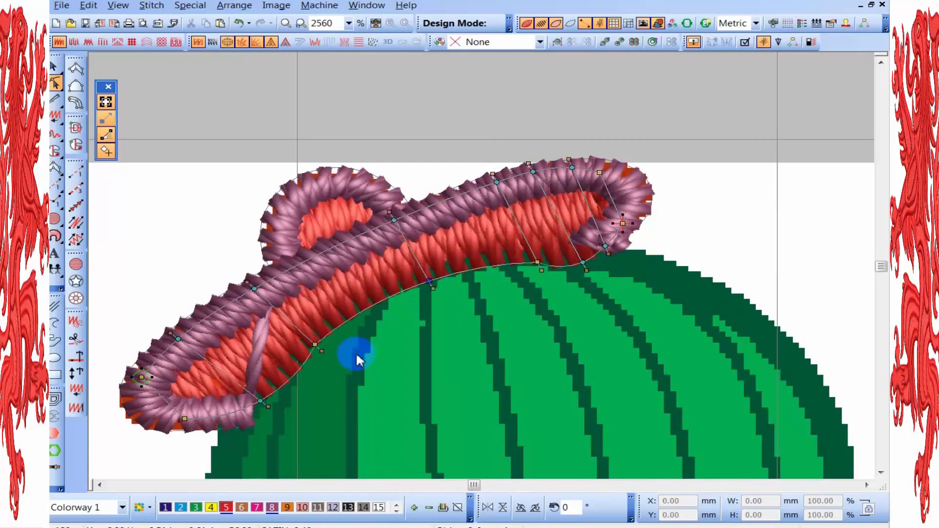
Adjust the lower edge nodes at the left end of the red brim fill so they sit beneath the purple border
{"action": "scroll", "coordinate": [357, 355], "scroll_direction": "up", "scroll_amount": 1}
{"action": "left_click_drag", "start_coordinate": [399, 248], "coordinate": [384, 264]}
{"action": "scroll", "coordinate": [548, 320], "scroll_direction": "down", "scroll_amount": 1}
{"action": "scroll", "coordinate": [441, 342], "scroll_direction": "up", "scroll_amount": 1}
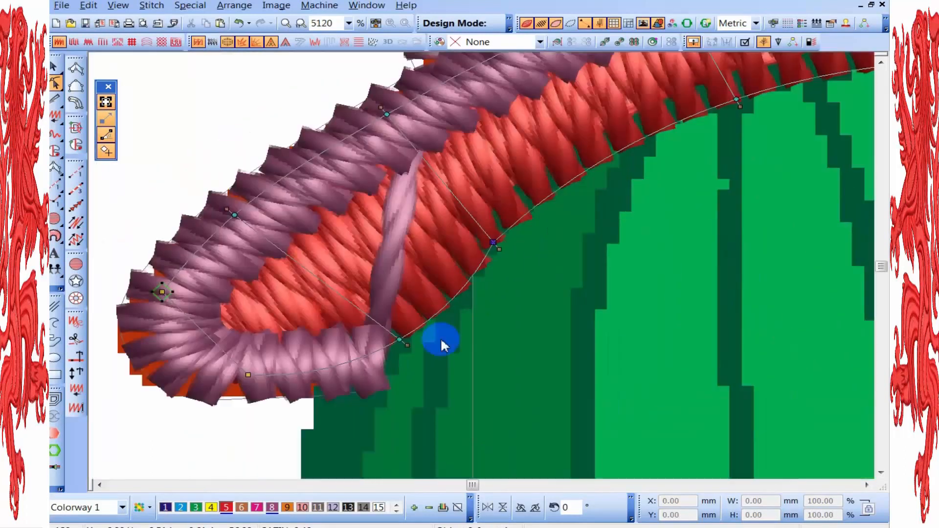
{"action": "left_click_drag", "start_coordinate": [376, 357], "coordinate": [374, 356]}
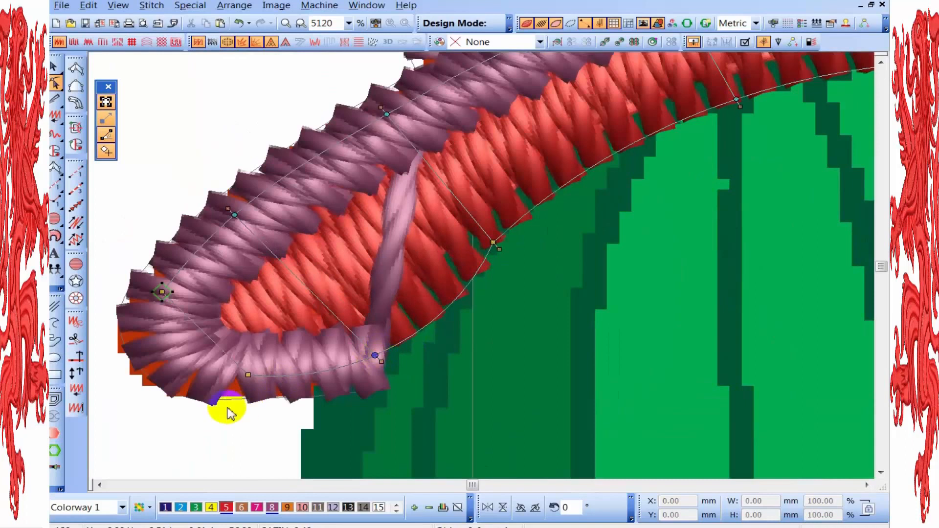
{"action": "left_click", "coordinate": [258, 374]}
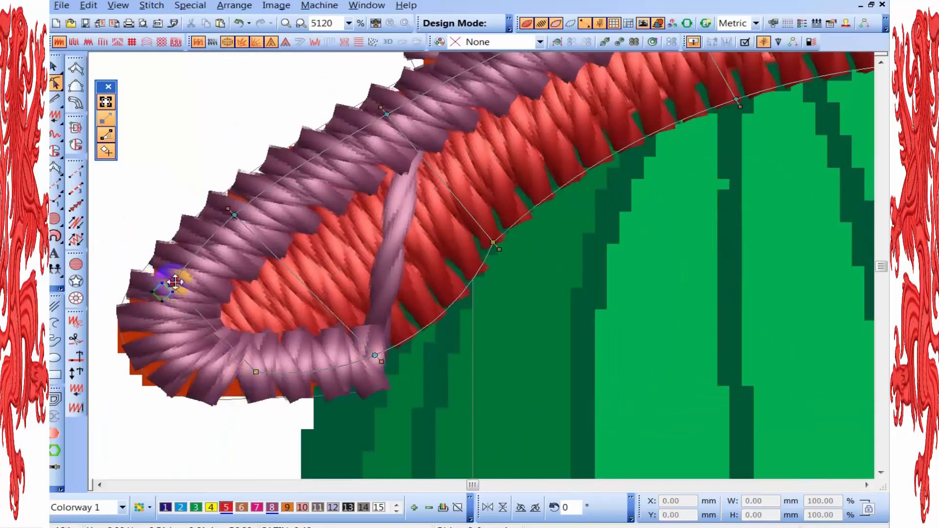
Reshape the purple border around the brim's left end, shifting its bottom and end nodes and adding a point pair along the upper side
{"action": "left_click", "coordinate": [223, 402]}
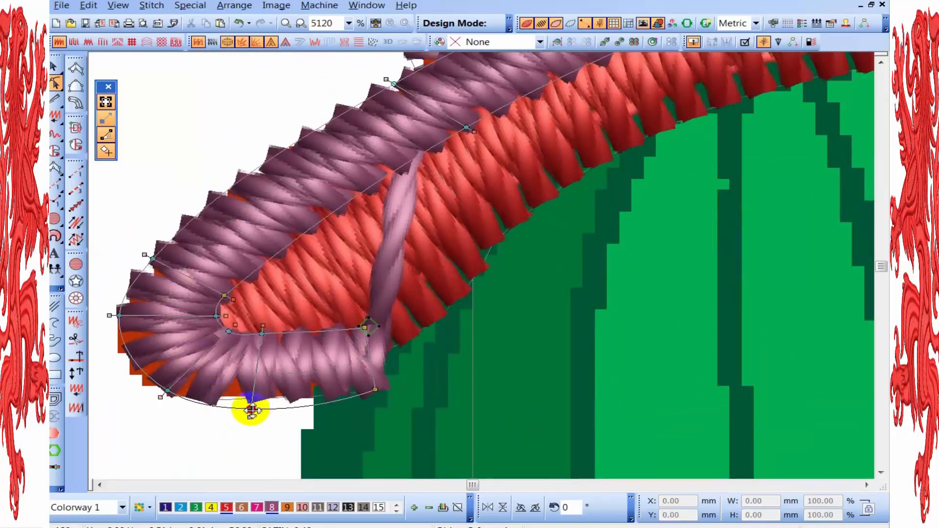
{"action": "left_click", "coordinate": [251, 410]}
{"action": "left_click_drag", "start_coordinate": [376, 391], "coordinate": [346, 401]}
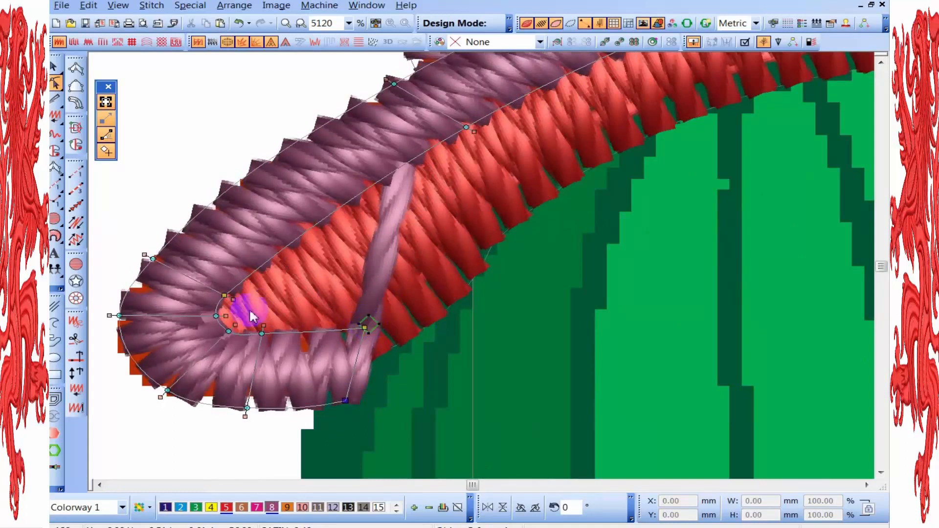
{"action": "left_click_drag", "start_coordinate": [225, 298], "coordinate": [230, 293]}
{"action": "left_click_drag", "start_coordinate": [155, 259], "coordinate": [151, 256]}
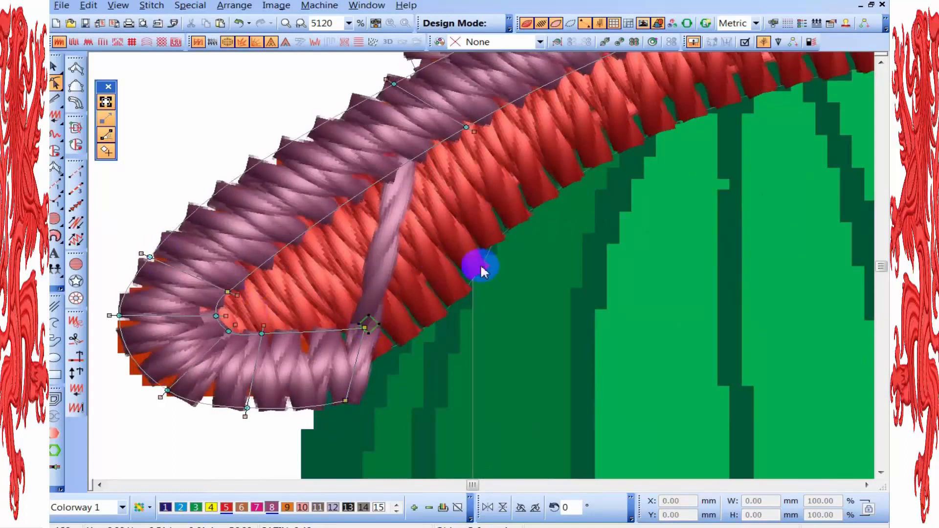
{"action": "key", "text": "shift+z"}
{"action": "scroll", "coordinate": [483, 271], "scroll_direction": "up", "scroll_amount": 1}
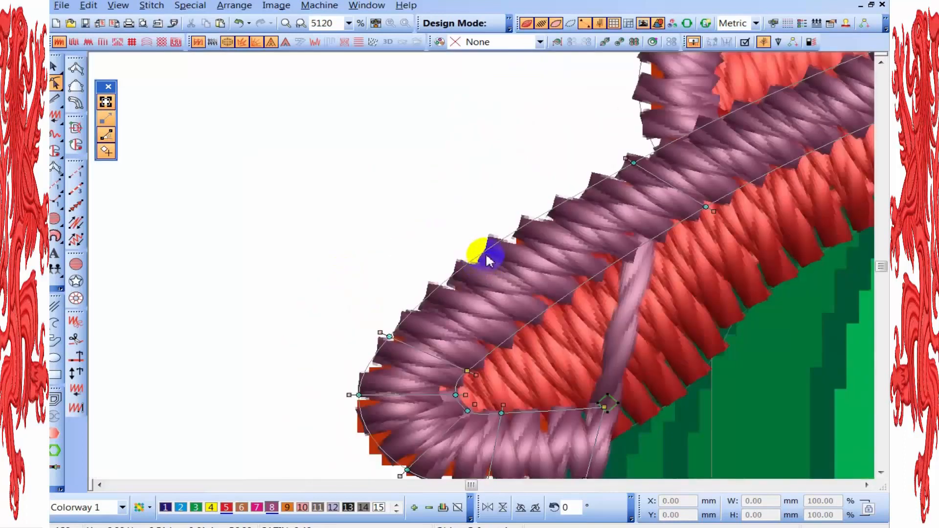
{"action": "left_click", "coordinate": [485, 253]}
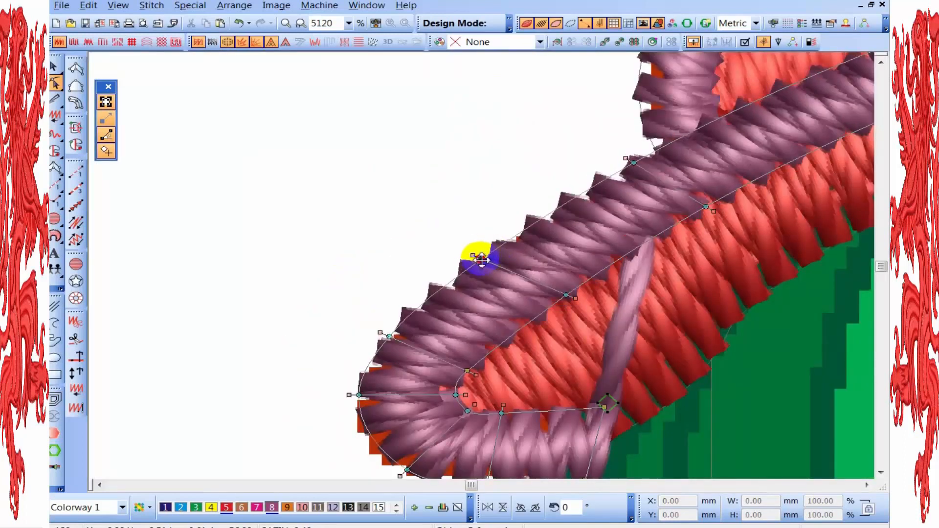
Move the outer nodes at the right end of the crown's purple border outward, where it meets the brim
{"action": "scroll", "coordinate": [485, 257], "scroll_direction": "down", "scroll_amount": 2}
{"action": "scroll", "coordinate": [485, 257], "scroll_direction": "up", "scroll_amount": 1}
{"action": "scroll", "coordinate": [482, 268], "scroll_direction": "up", "scroll_amount": 2}
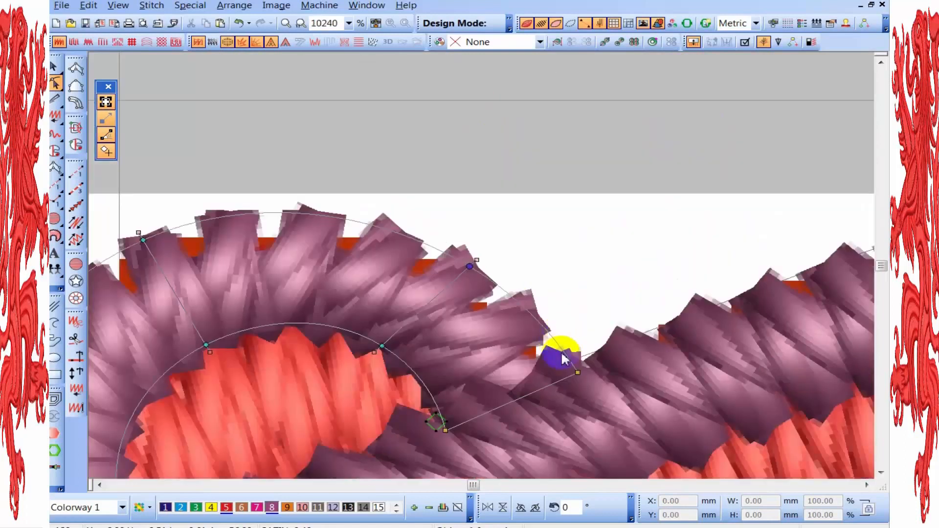
{"action": "left_click", "coordinate": [473, 270]}
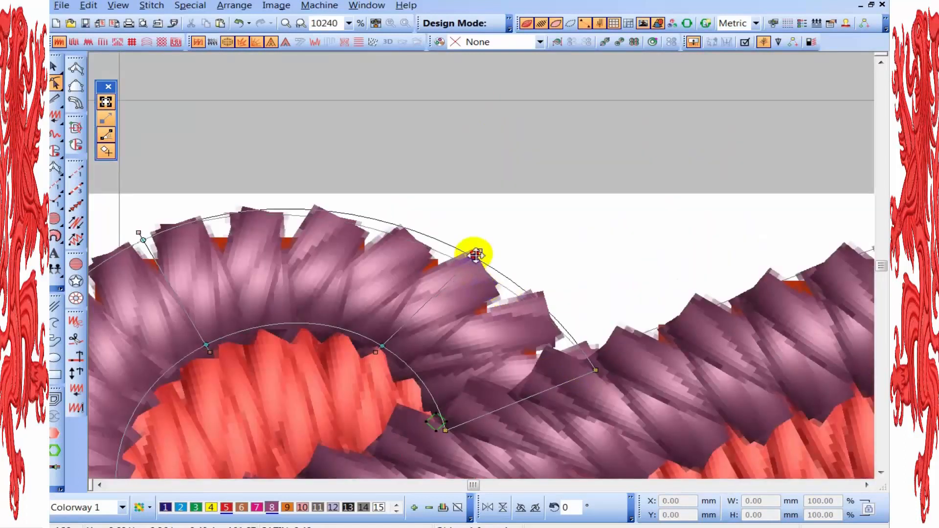
{"action": "scroll", "coordinate": [475, 254], "scroll_direction": "down", "scroll_amount": 3}
Reshape the outer edge on the left side of the crown's purple border and deselect it
{"action": "scroll", "coordinate": [482, 260], "scroll_direction": "up", "scroll_amount": 2}
{"action": "left_click_drag", "start_coordinate": [408, 236], "coordinate": [405, 234]}
{"action": "left_click", "coordinate": [324, 375]}
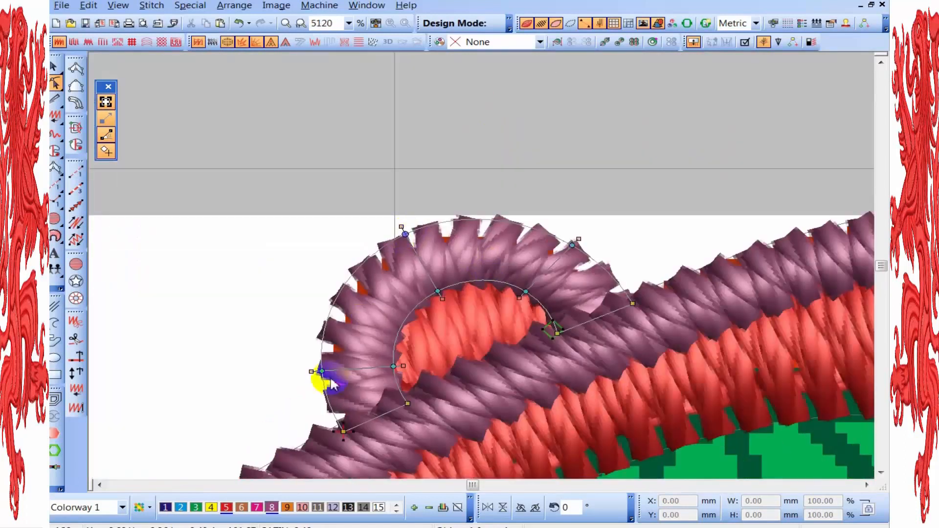
{"action": "left_click_drag", "start_coordinate": [324, 373], "coordinate": [314, 373]}
{"action": "key", "text": "ctrl+z"}
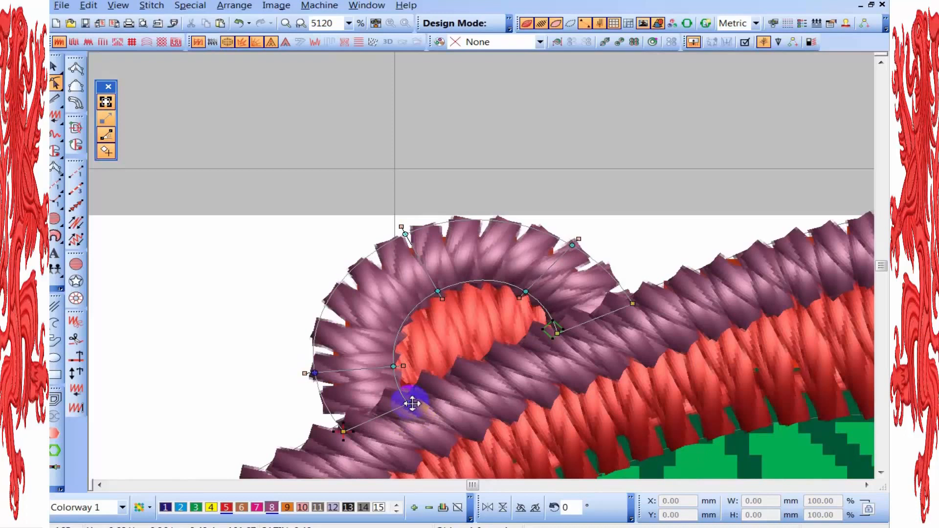
{"action": "key", "text": "t"}
{"action": "key", "text": "t"}
{"action": "scroll", "coordinate": [412, 403], "scroll_direction": "down", "scroll_amount": 2}
{"action": "key", "text": "Escape"}
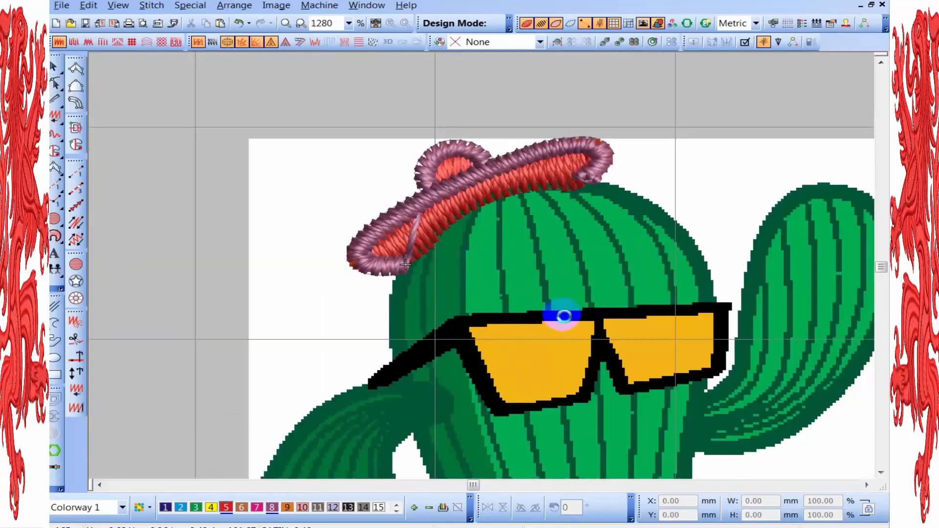
{"action": "scroll", "coordinate": [564, 316], "scroll_direction": "down", "scroll_amount": 1}
{"action": "scroll", "coordinate": [479, 266], "scroll_direction": "up", "scroll_amount": 1}
{"action": "scroll", "coordinate": [481, 269], "scroll_direction": "down", "scroll_amount": 1}
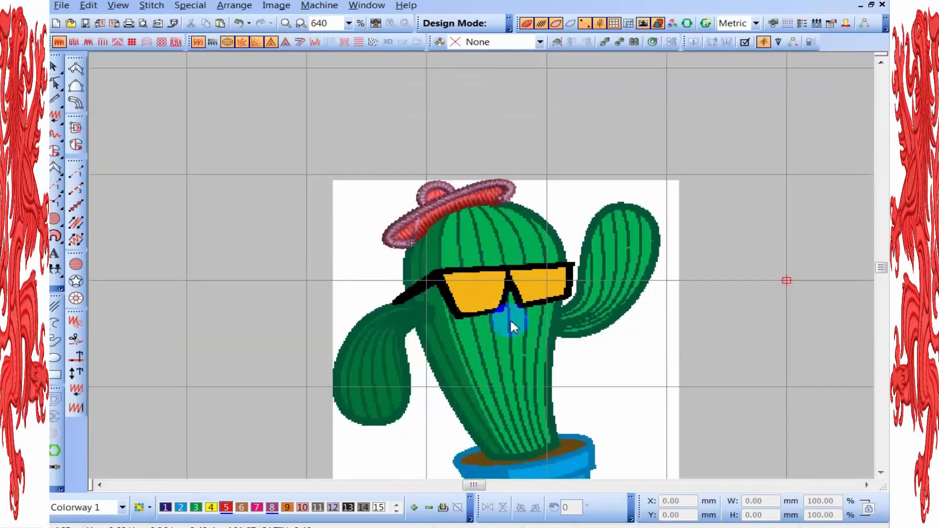
{"action": "key", "text": "z"}
{"action": "key", "text": "shift+z"}
{"action": "key", "text": "z"}
{"action": "key", "text": "z"}
{"action": "left_click", "coordinate": [85, 88]}
{"action": "key", "text": "shift+z"}
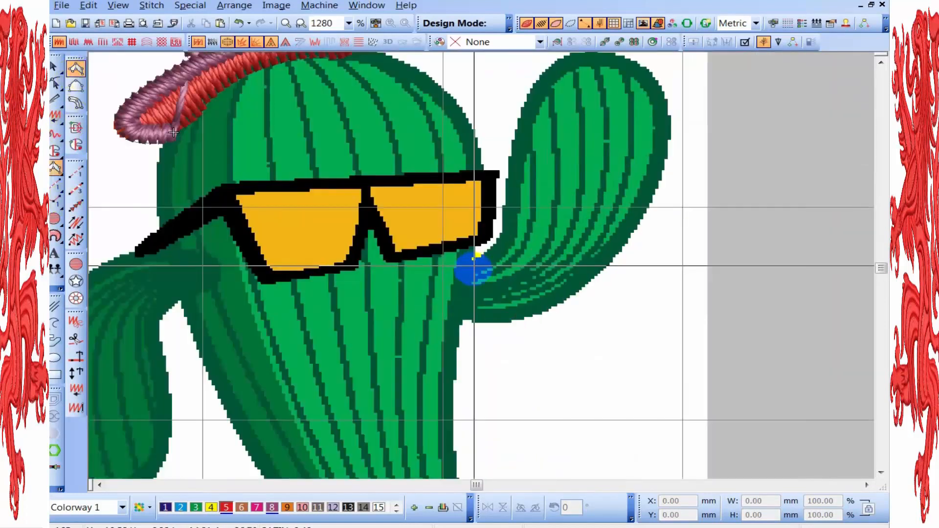
{"action": "key", "text": "z"}
{"action": "key", "text": "z"}
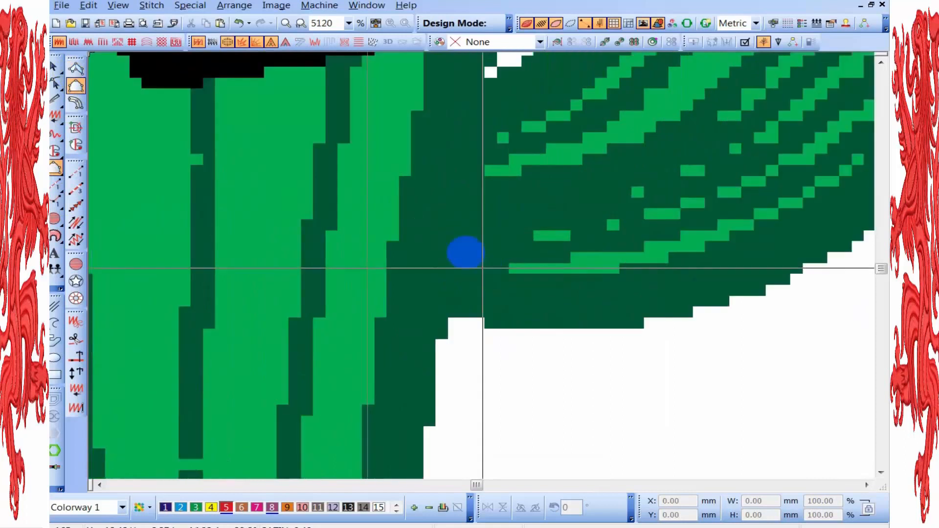
{"action": "left_click", "coordinate": [466, 260]}
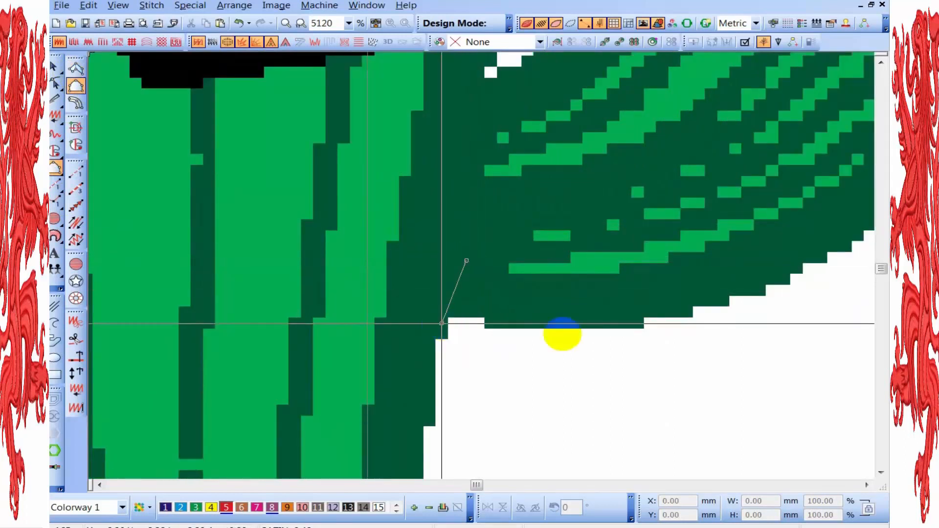
{"action": "key", "text": "shift+z"}
{"action": "key", "text": "Escape"}
Start a satin column at the base of the cactus's raised right arm, placing the first point pairs along its underside
{"action": "left_click", "coordinate": [77, 69]}
{"action": "key", "text": "z"}
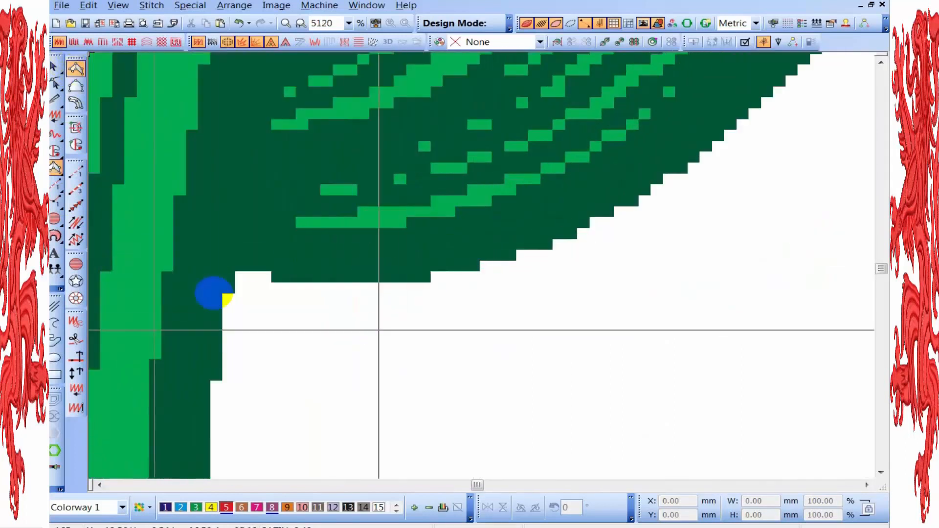
{"action": "left_click", "coordinate": [244, 226]}
{"action": "left_click", "coordinate": [221, 275]}
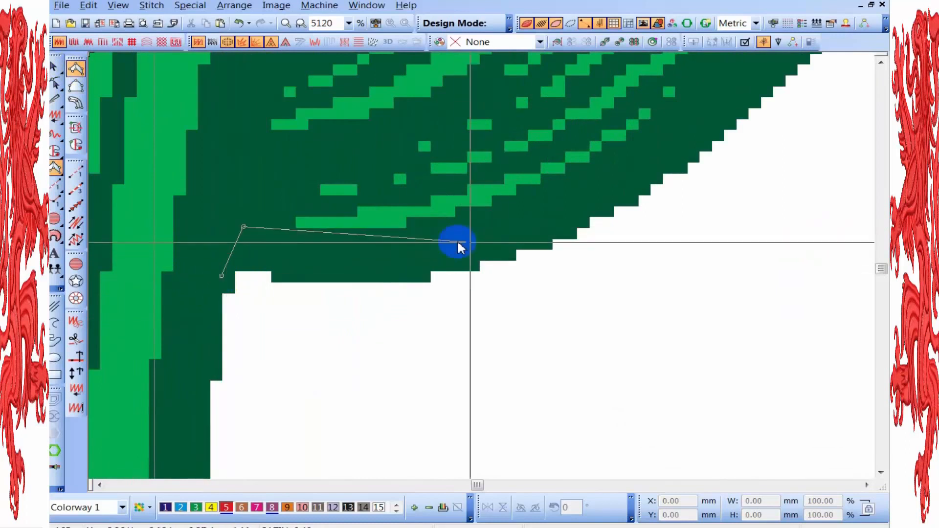
{"action": "left_click", "coordinate": [458, 271]}
{"action": "left_click", "coordinate": [445, 215]}
{"action": "right_click", "coordinate": [623, 135]}
{"action": "right_click", "coordinate": [688, 170]}
{"action": "scroll", "coordinate": [715, 117], "scroll_direction": "down", "scroll_amount": 1}
{"action": "scroll", "coordinate": [488, 237], "scroll_direction": "up", "scroll_amount": 1}
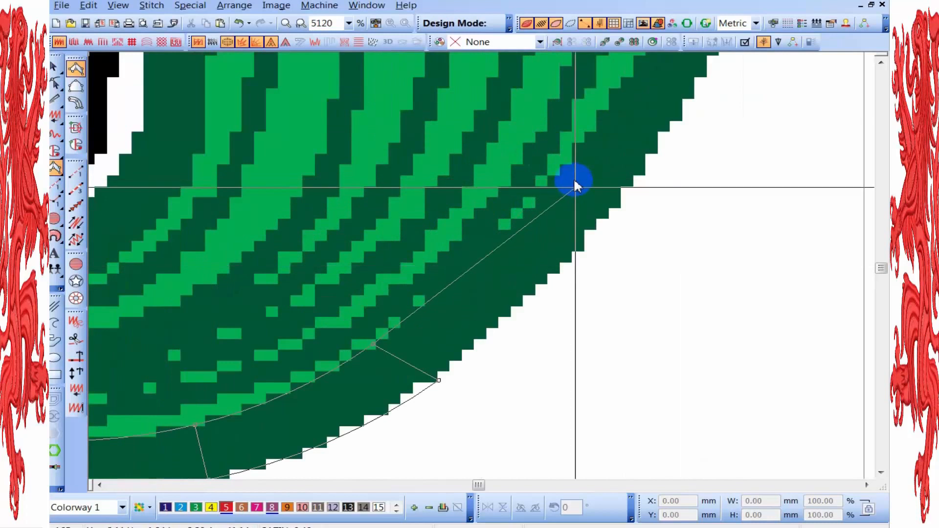
{"action": "right_click", "coordinate": [563, 160]}
{"action": "right_click", "coordinate": [629, 191]}
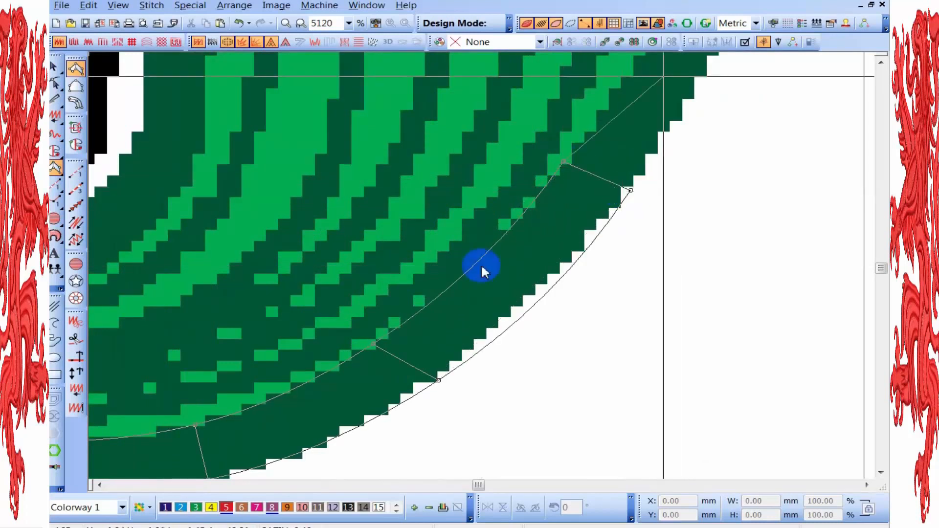
{"action": "scroll", "coordinate": [481, 270], "scroll_direction": "up", "scroll_amount": 1}
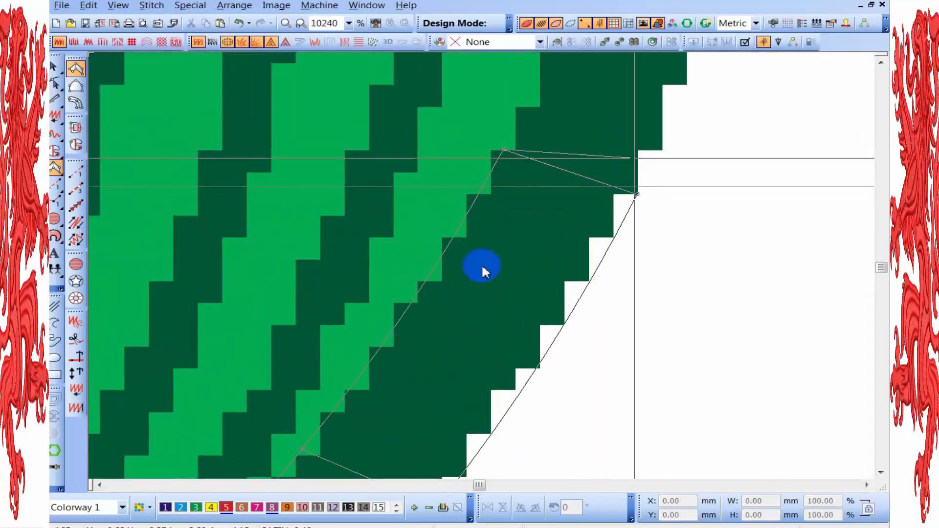
{"action": "scroll", "coordinate": [484, 264], "scroll_direction": "down", "scroll_amount": 3}
{"action": "scroll", "coordinate": [464, 266], "scroll_direction": "up", "scroll_amount": 1}
{"action": "right_click", "coordinate": [451, 279]}
{"action": "right_click", "coordinate": [489, 283]}
{"action": "right_click", "coordinate": [441, 215]}
{"action": "right_click", "coordinate": [475, 198]}
{"action": "scroll", "coordinate": [479, 256], "scroll_direction": "down", "scroll_amount": 2}
{"action": "key", "text": "Escape"}
Start a fixed-width Input C column at the base of the raised right arm, placing points along its underside
{"action": "scroll", "coordinate": [480, 265], "scroll_direction": "up", "scroll_amount": 2}
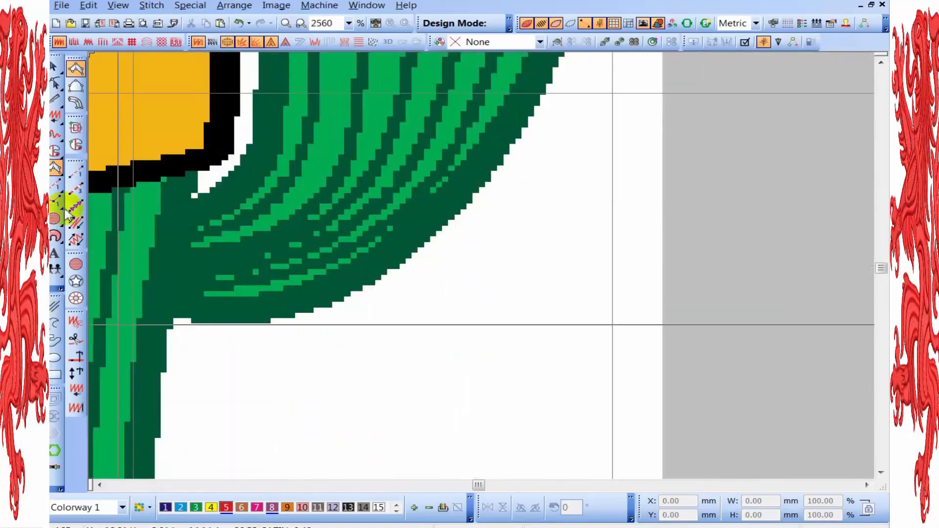
{"action": "left_click", "coordinate": [76, 103]}
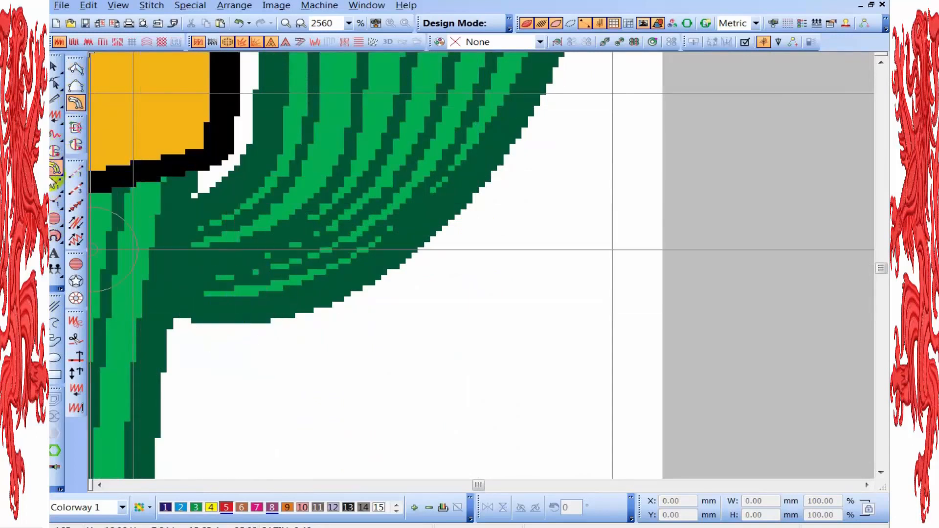
{"action": "right_click", "coordinate": [57, 169]}
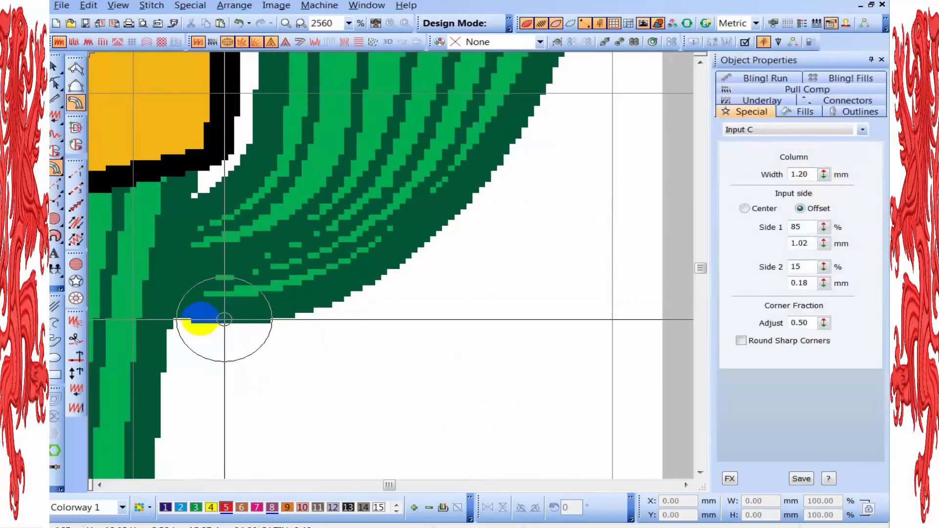
{"action": "left_click", "coordinate": [171, 315]}
{"action": "right_click", "coordinate": [278, 316]}
{"action": "left_click", "coordinate": [278, 315]}
{"action": "left_click", "coordinate": [391, 268]}
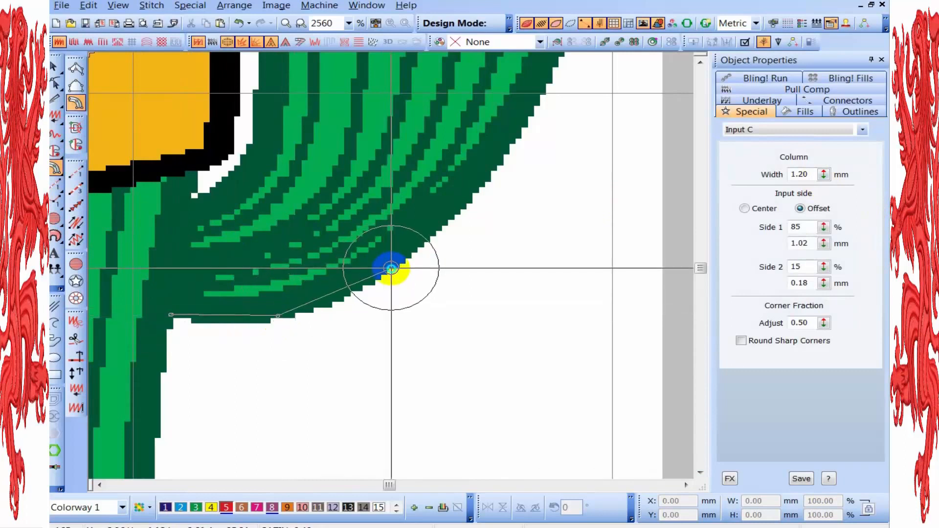
{"action": "left_click", "coordinate": [501, 159]}
Continue the column points up the arm's outer edge, around its rounded tip and onto the inner side
{"action": "scroll", "coordinate": [601, 62], "scroll_direction": "down", "scroll_amount": 1}
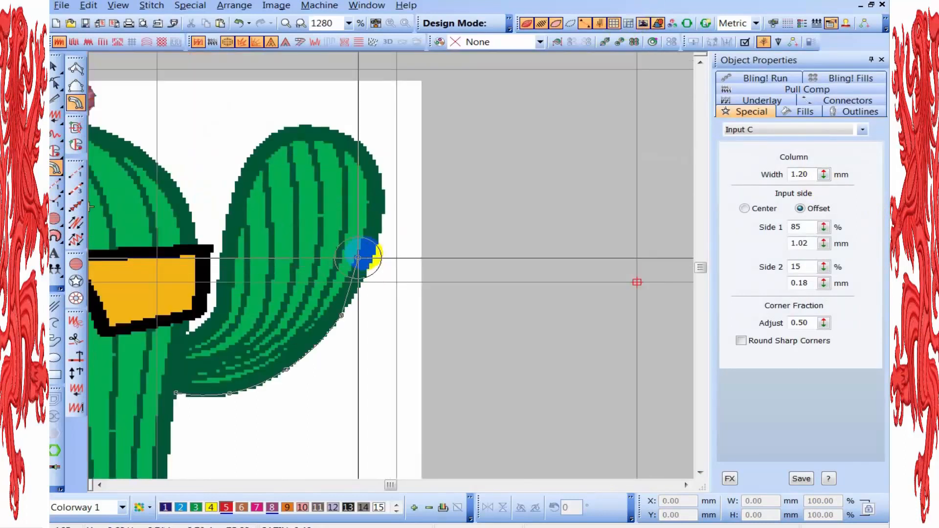
{"action": "scroll", "coordinate": [362, 253], "scroll_direction": "up", "scroll_amount": 1}
{"action": "right_click", "coordinate": [427, 229]}
{"action": "right_click", "coordinate": [418, 102]}
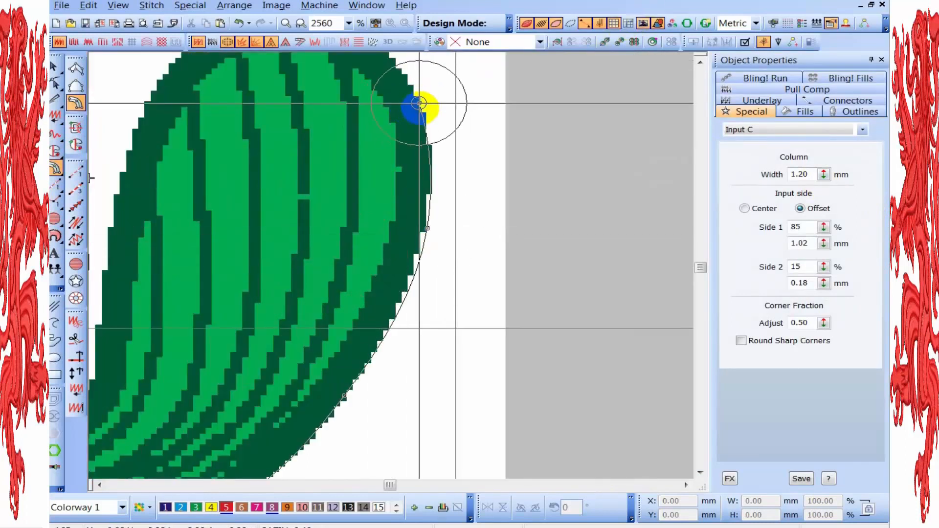
{"action": "right_click", "coordinate": [377, 137]}
{"action": "left_click", "coordinate": [283, 120]}
{"action": "left_click", "coordinate": [173, 184]}
{"action": "left_click", "coordinate": [267, 284]}
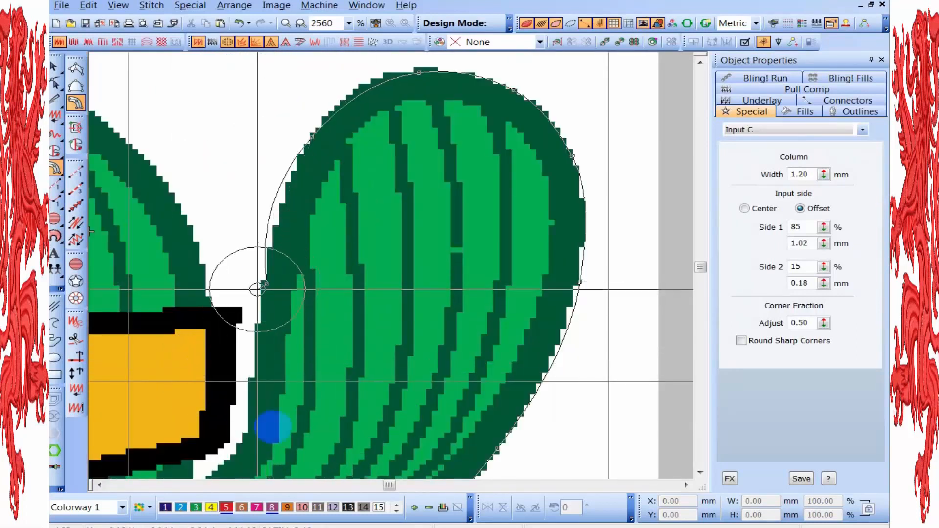
Complete the column down the arm's inner edge to the body, removing a misplaced point, and generate the satin stitches
{"action": "left_click", "coordinate": [257, 415]}
{"action": "key", "text": "BackSpace"}
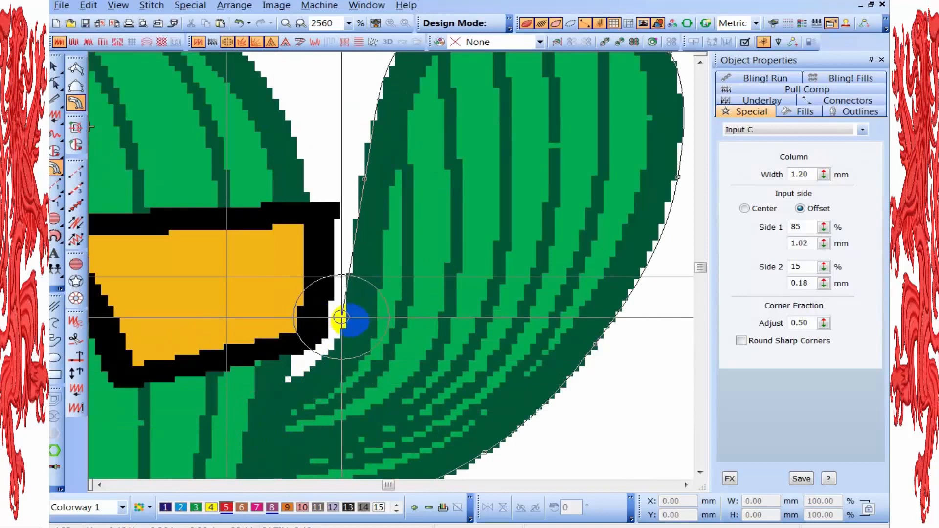
{"action": "right_click", "coordinate": [348, 320]}
{"action": "right_click", "coordinate": [318, 363]}
{"action": "right_click", "coordinate": [259, 400]}
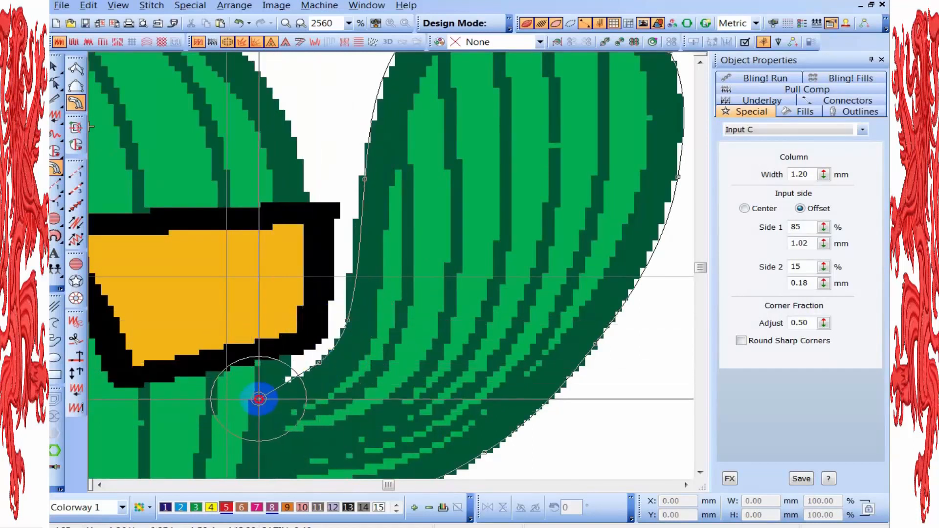
{"action": "key", "text": "shift+z"}
{"action": "key", "text": "Return"}
{"action": "key", "text": "Escape"}
Reshape the arm's satin outline, adding a curve node on the upper inner side and nudging it onto the artwork edge
{"action": "left_click", "coordinate": [394, 205]}
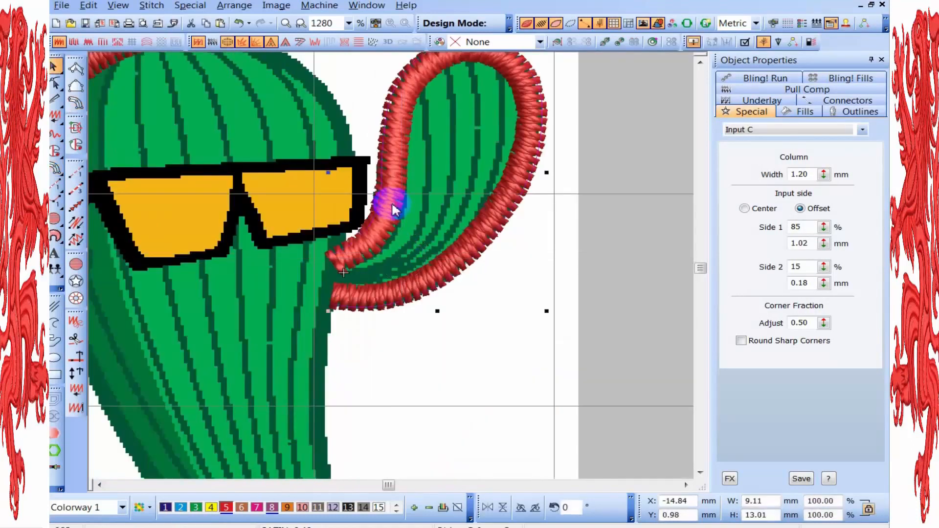
{"action": "key", "text": "z"}
{"action": "key", "text": "h"}
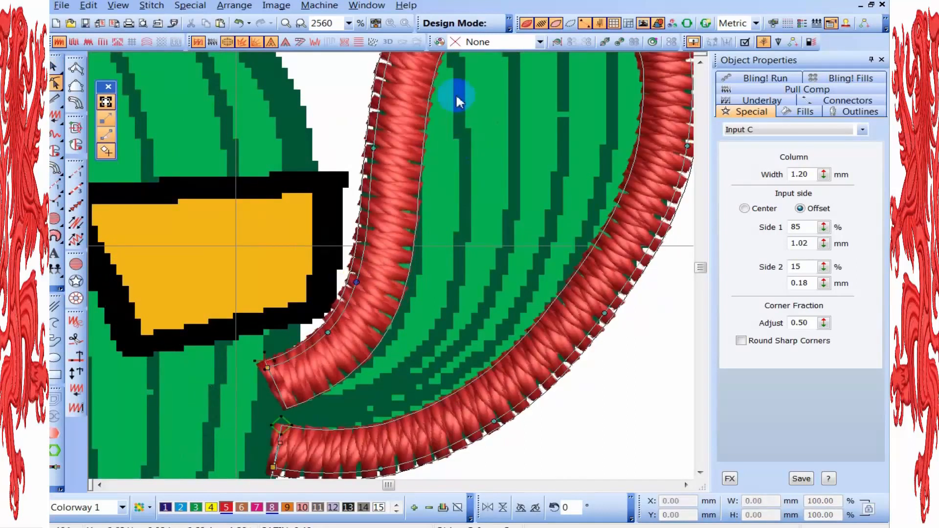
{"action": "key", "text": "shift+z"}
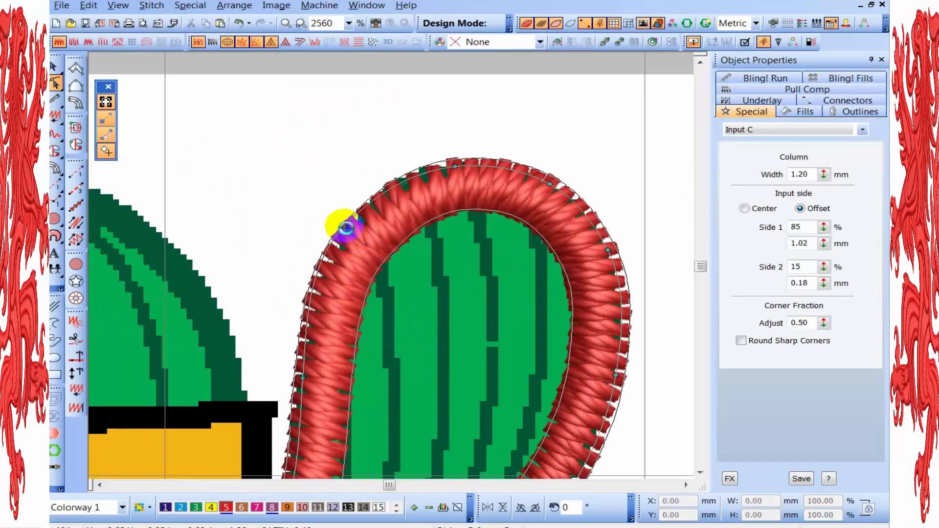
{"action": "right_click", "coordinate": [317, 278]}
{"action": "left_click_drag", "start_coordinate": [320, 284], "coordinate": [318, 283]}
{"action": "left_click", "coordinate": [400, 238]}
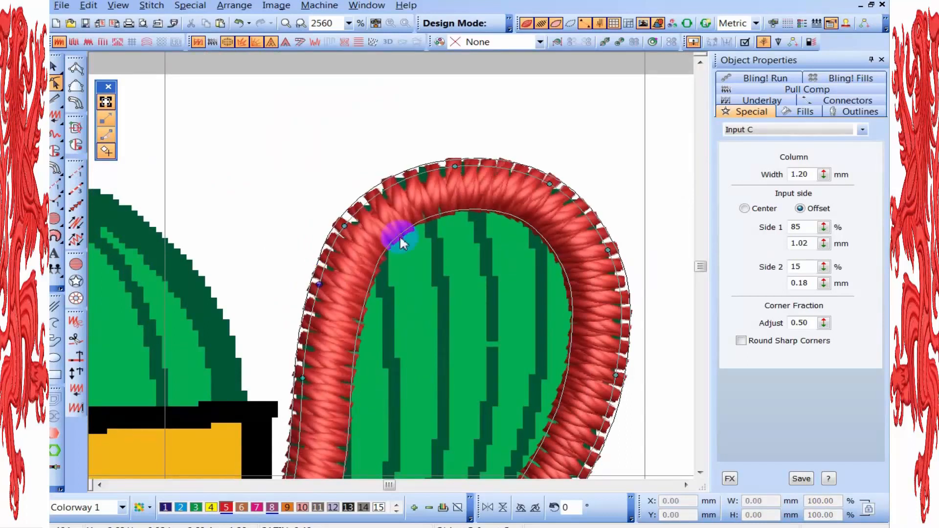
Move the nodes at the top and outer shoulder of the arm's tip outward to follow the artwork
{"action": "left_click_drag", "start_coordinate": [456, 162], "coordinate": [454, 160]}
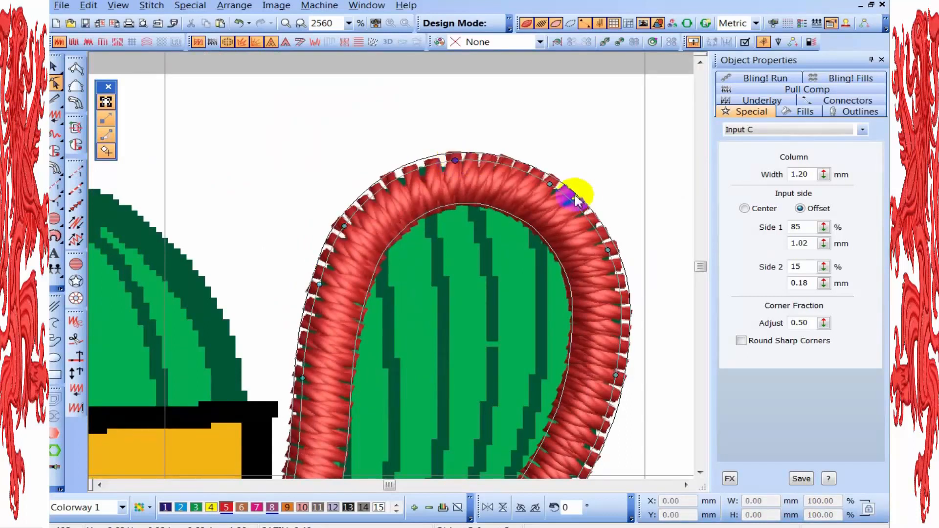
{"action": "left_click", "coordinate": [557, 185]}
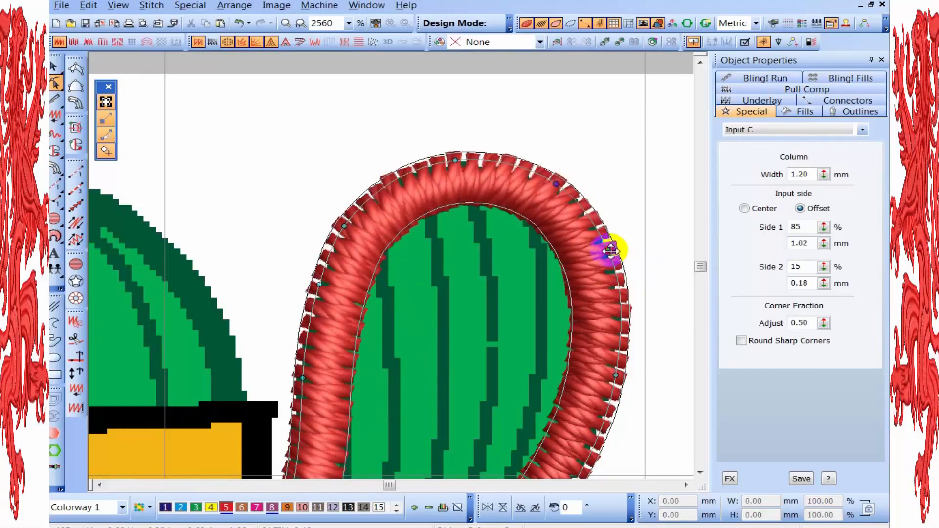
{"action": "left_click_drag", "start_coordinate": [616, 250], "coordinate": [614, 250]}
{"action": "left_click", "coordinate": [558, 185]}
{"action": "left_click_drag", "start_coordinate": [562, 185], "coordinate": [562, 185]}
Adjust the nodes along the arm's lower outer curve and underside to match the artwork edge
{"action": "scroll", "coordinate": [670, 446], "scroll_direction": "down", "scroll_amount": 1}
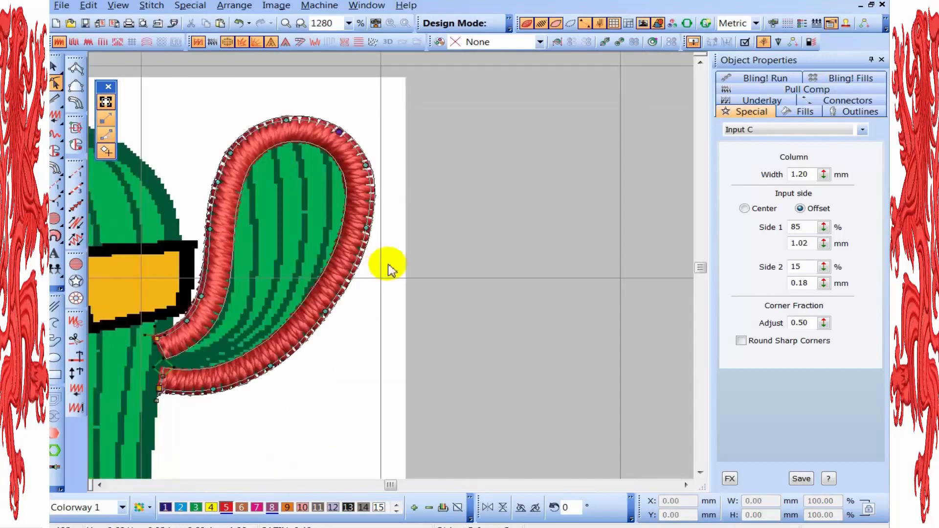
{"action": "scroll", "coordinate": [380, 266], "scroll_direction": "up", "scroll_amount": 1}
{"action": "left_click", "coordinate": [357, 198]}
{"action": "left_click_drag", "start_coordinate": [360, 198], "coordinate": [411, 246]}
{"action": "scroll", "coordinate": [389, 268], "scroll_direction": "down", "scroll_amount": 1}
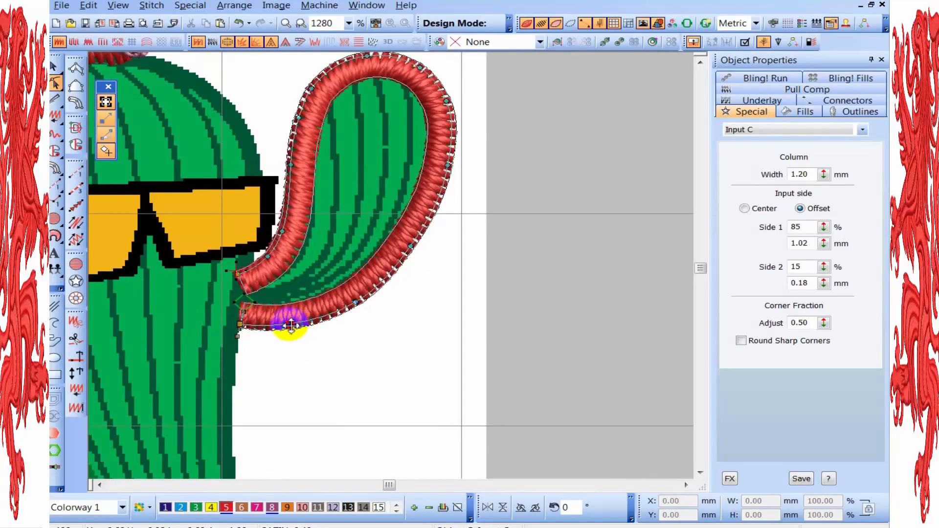
{"action": "left_click_drag", "start_coordinate": [291, 326], "coordinate": [290, 323]}
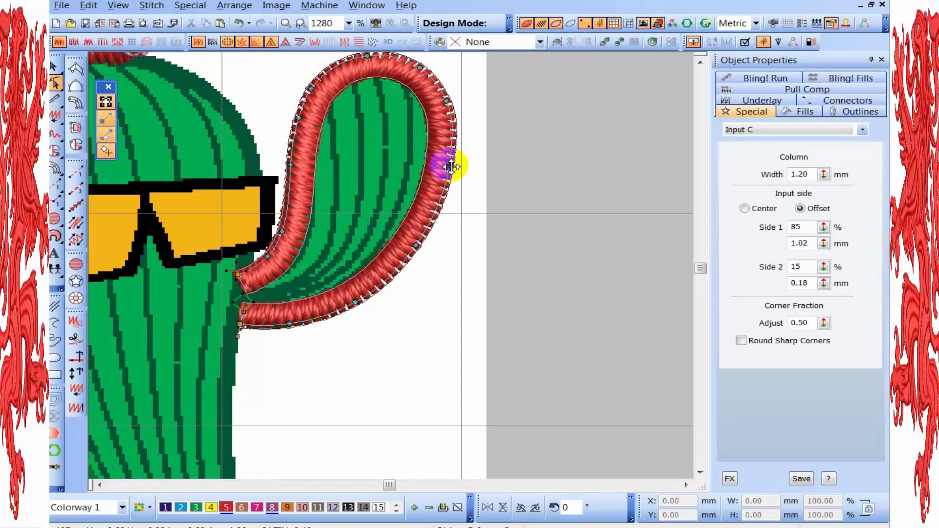
Smooth the outer curve below the arm's tip by shifting its nodes and adding one between them
{"action": "middle_click", "coordinate": [428, 125]}
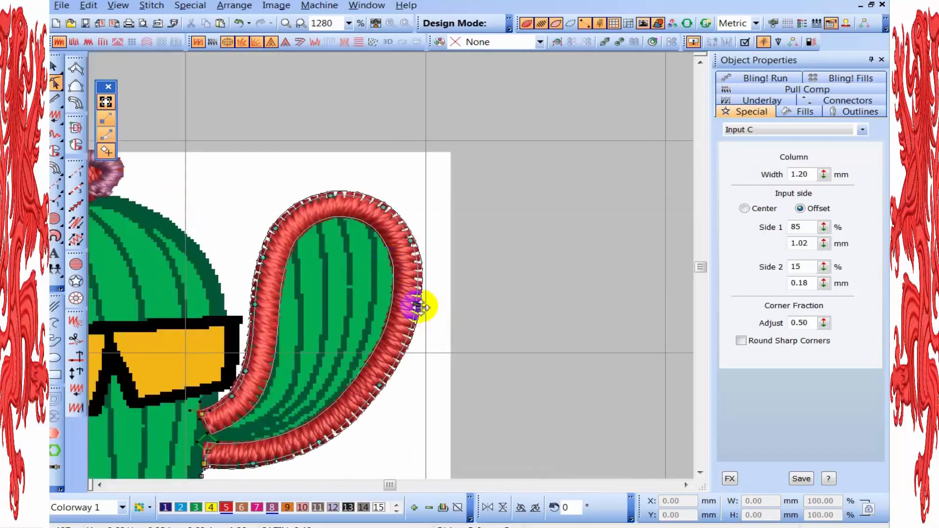
{"action": "scroll", "coordinate": [391, 272], "scroll_direction": "up", "scroll_amount": 1}
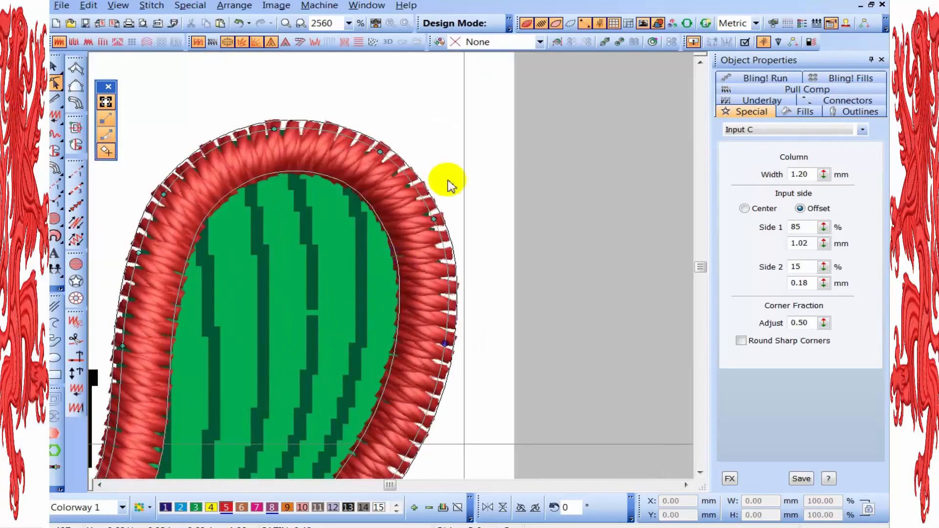
{"action": "left_click_drag", "start_coordinate": [384, 154], "coordinate": [384, 156]}
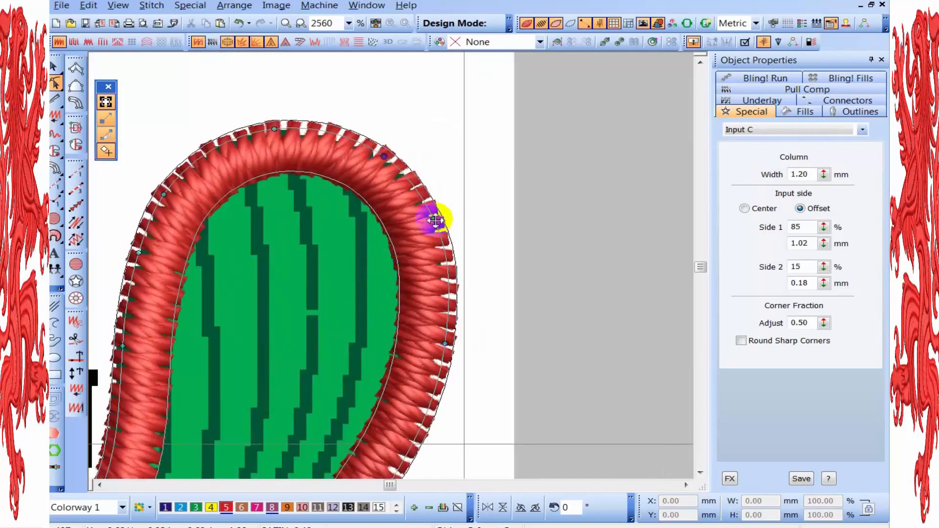
{"action": "left_click", "coordinate": [447, 274]}
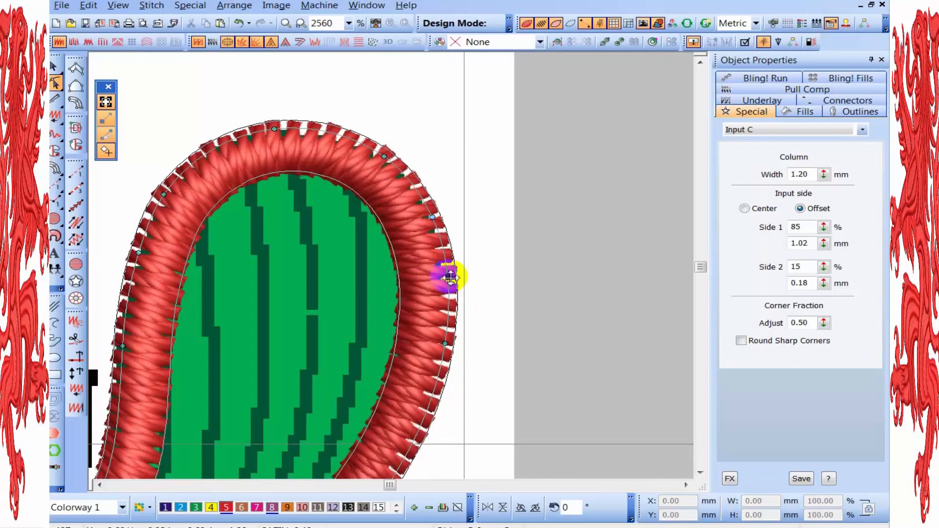
{"action": "left_click_drag", "start_coordinate": [450, 283], "coordinate": [451, 287]}
Recolour the raised arm's satin outline with blue thread color 2 and deselect it
{"action": "scroll", "coordinate": [394, 268], "scroll_direction": "down", "scroll_amount": 3}
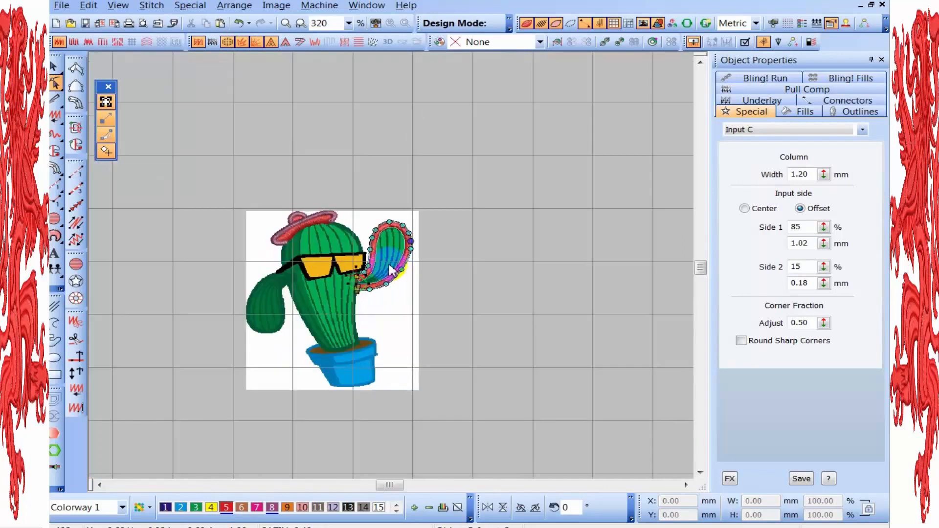
{"action": "scroll", "coordinate": [394, 272], "scroll_direction": "up", "scroll_amount": 1}
{"action": "scroll", "coordinate": [393, 269], "scroll_direction": "down", "scroll_amount": 1}
{"action": "key", "text": "Escape"}
{"action": "scroll", "coordinate": [394, 269], "scroll_direction": "up", "scroll_amount": 1}
{"action": "left_click", "coordinate": [522, 283]}
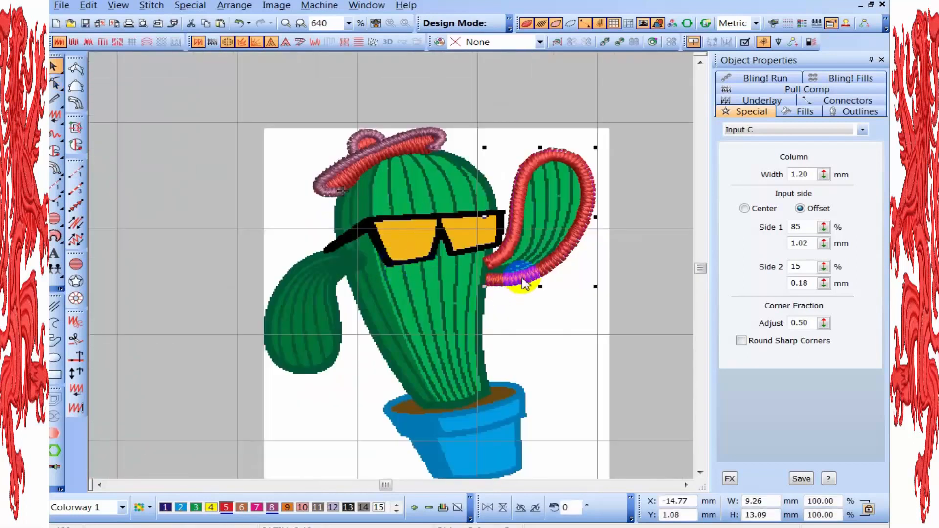
{"action": "left_click", "coordinate": [196, 510]}
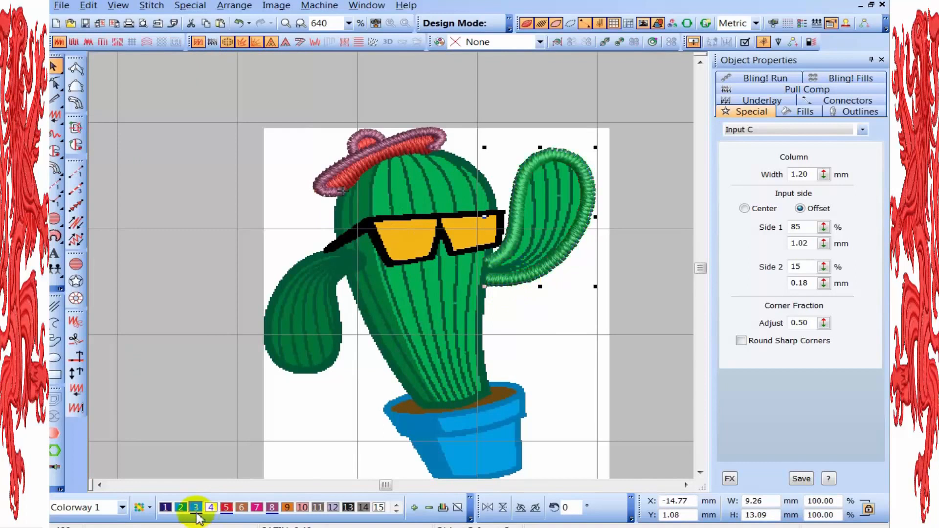
{"action": "key", "text": "Escape"}
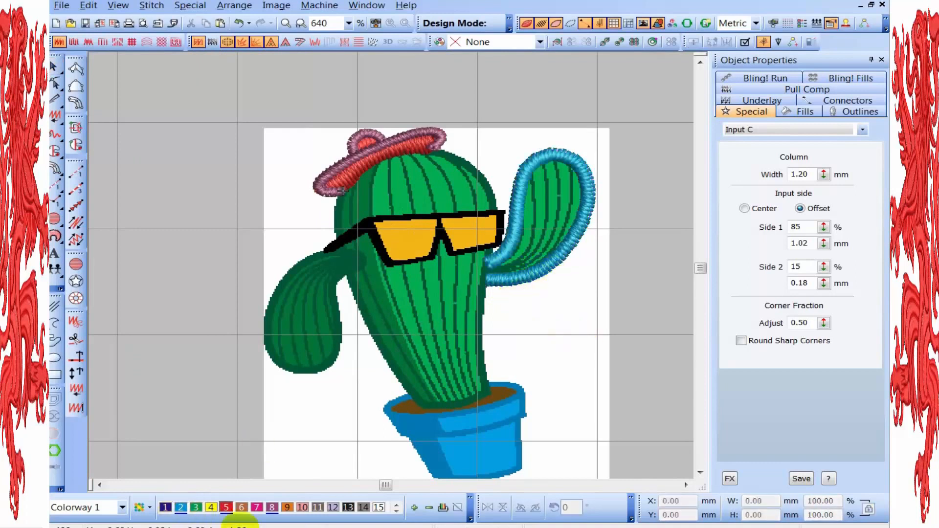
Start an Input C column for the cactus body, placing points along its base where it meets the pot's soil
{"action": "scroll", "coordinate": [388, 266], "scroll_direction": "up", "scroll_amount": 1}
{"action": "scroll", "coordinate": [390, 264], "scroll_direction": "down", "scroll_amount": 1}
{"action": "scroll", "coordinate": [390, 262], "scroll_direction": "up", "scroll_amount": 1}
{"action": "scroll", "coordinate": [397, 258], "scroll_direction": "down", "scroll_amount": 1}
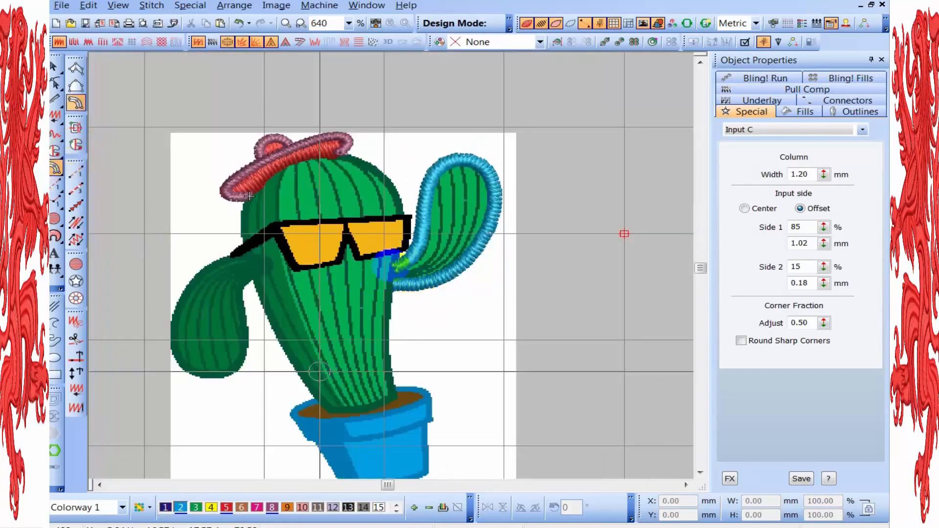
{"action": "scroll", "coordinate": [391, 265], "scroll_direction": "up", "scroll_amount": 2}
{"action": "scroll", "coordinate": [295, 384], "scroll_direction": "up", "scroll_amount": 1}
{"action": "left_click", "coordinate": [294, 405]}
{"action": "left_click", "coordinate": [584, 391]}
{"action": "scroll", "coordinate": [583, 389], "scroll_direction": "down", "scroll_amount": 2}
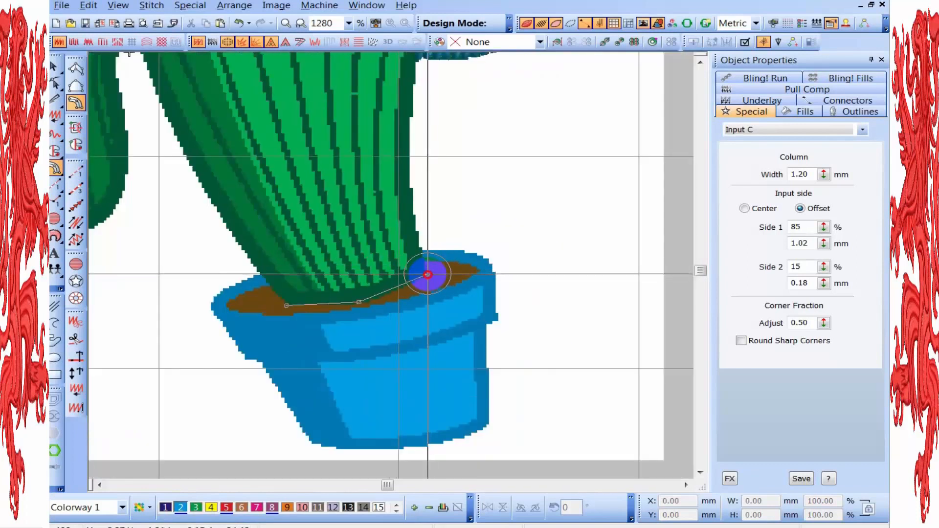
{"action": "left_click", "coordinate": [428, 275]}
Extend the body column up the cactus's right side, past the raised arm, to the corner of the sunglasses
{"action": "scroll", "coordinate": [426, 207], "scroll_direction": "up", "scroll_amount": 1}
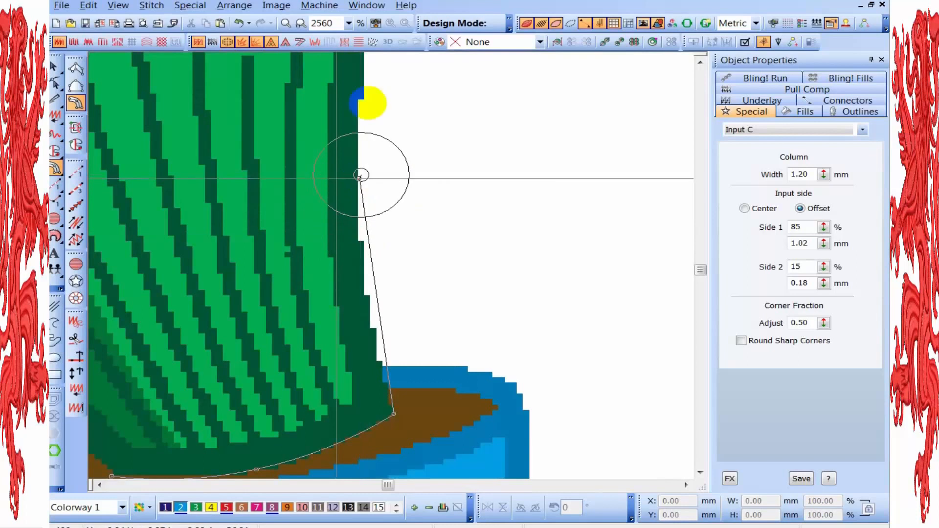
{"action": "scroll", "coordinate": [386, 185], "scroll_direction": "down", "scroll_amount": 2}
{"action": "scroll", "coordinate": [372, 283], "scroll_direction": "up", "scroll_amount": 1}
{"action": "left_click", "coordinate": [359, 314]}
{"action": "left_click", "coordinate": [376, 212]}
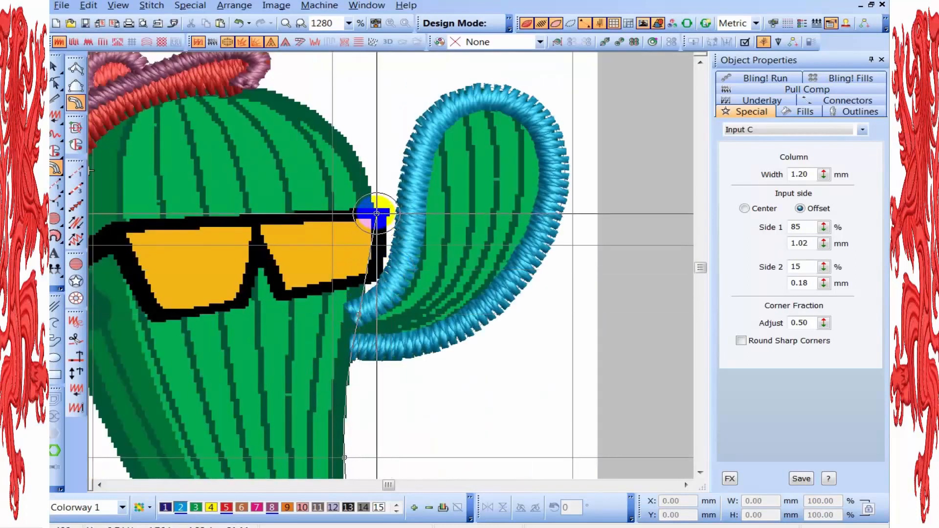
Carry the body column over the top of the head and beneath the hat to the brim's left end
{"action": "scroll", "coordinate": [389, 264], "scroll_direction": "up", "scroll_amount": 1}
{"action": "left_click", "coordinate": [337, 128]}
{"action": "left_click", "coordinate": [371, 183]}
{"action": "right_click", "coordinate": [153, 196]}
{"action": "scroll", "coordinate": [112, 327], "scroll_direction": "up", "scroll_amount": 1}
{"action": "right_click", "coordinate": [238, 323]}
Bring the body column down the cactus's left side, past the lowered arm, to the pot and generate the closed outline
{"action": "scroll", "coordinate": [345, 369], "scroll_direction": "up", "scroll_amount": 1}
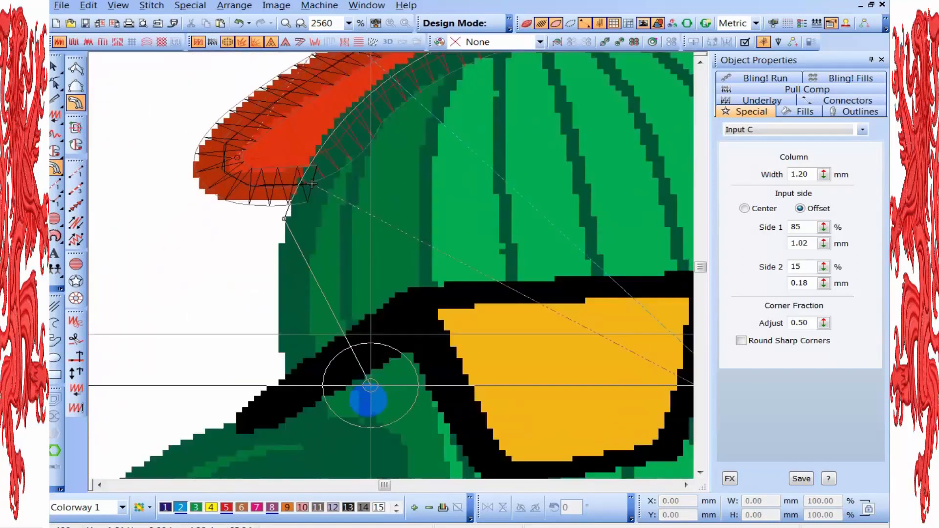
{"action": "scroll", "coordinate": [380, 362], "scroll_direction": "up", "scroll_amount": 1}
{"action": "right_click", "coordinate": [314, 351]}
{"action": "key", "text": "BackSpace"}
{"action": "right_click", "coordinate": [296, 280]}
{"action": "right_click", "coordinate": [346, 450]}
{"action": "scroll", "coordinate": [378, 455], "scroll_direction": "down", "scroll_amount": 1}
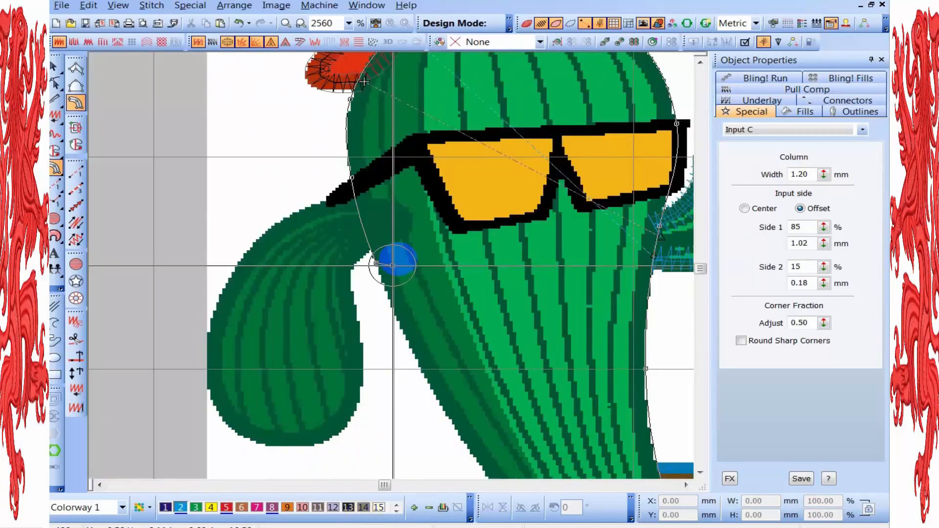
{"action": "scroll", "coordinate": [523, 462], "scroll_direction": "down", "scroll_amount": 1}
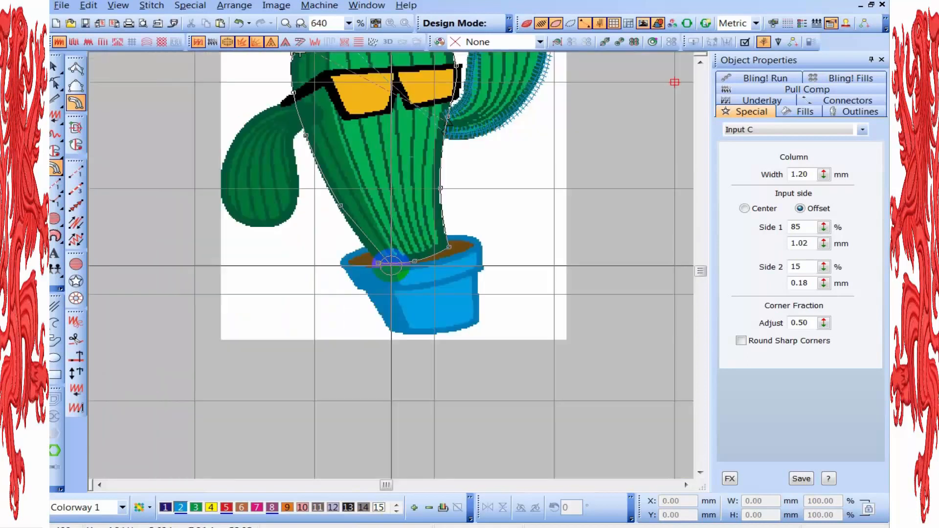
{"action": "scroll", "coordinate": [391, 267], "scroll_direction": "up", "scroll_amount": 1}
{"action": "key", "text": "Return"}
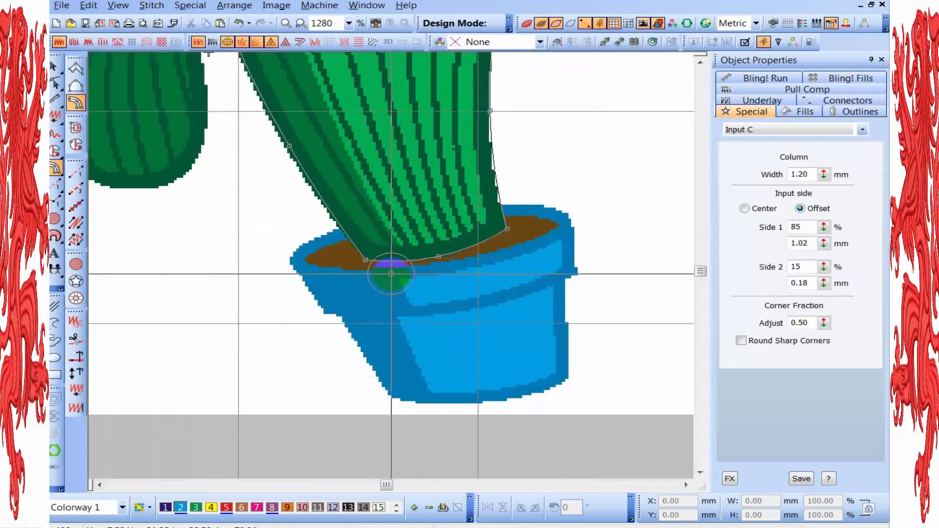
Start reshaping the body outline, fitting its lower left edge node and moving the base's left corner up onto the cactus edge
{"action": "scroll", "coordinate": [386, 261], "scroll_direction": "down", "scroll_amount": 1}
{"action": "scroll", "coordinate": [342, 268], "scroll_direction": "up", "scroll_amount": 2}
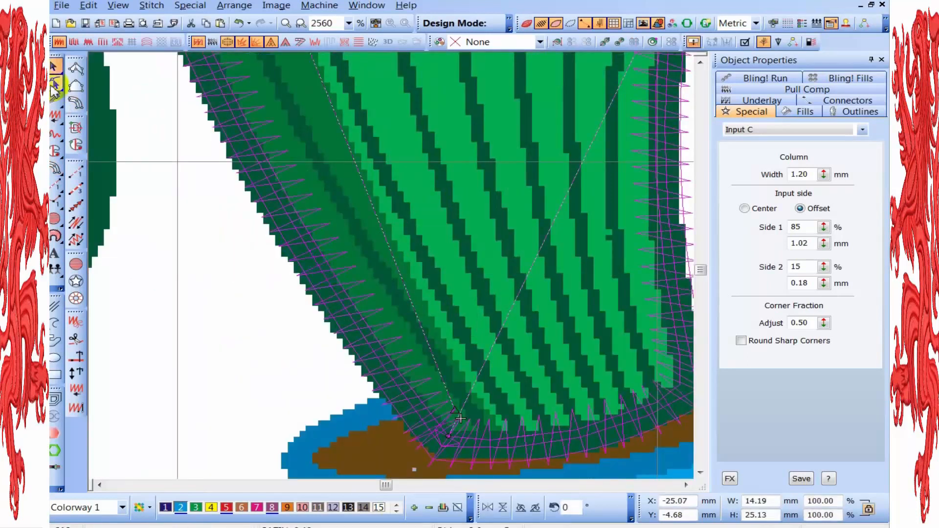
{"action": "left_click", "coordinate": [55, 84]}
{"action": "left_click_drag", "start_coordinate": [270, 234], "coordinate": [273, 233]}
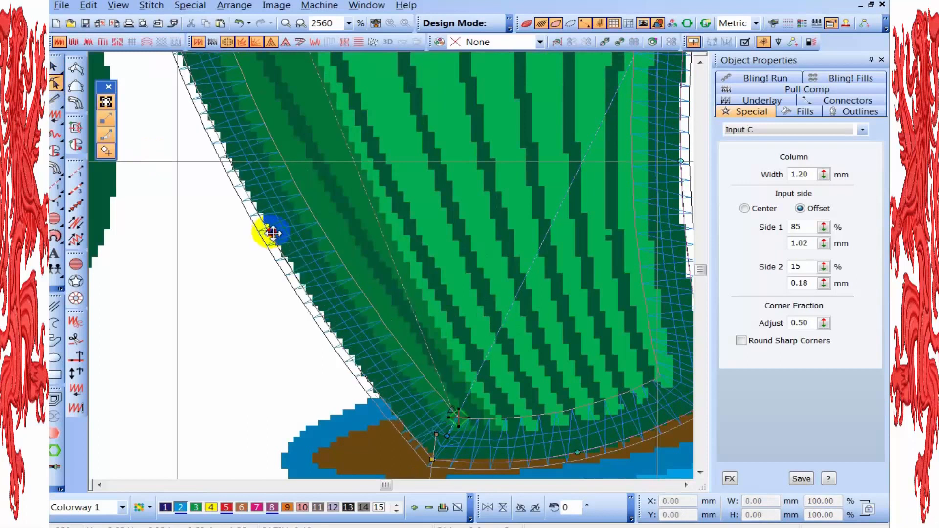
{"action": "scroll", "coordinate": [425, 273], "scroll_direction": "down", "scroll_amount": 1}
{"action": "scroll", "coordinate": [448, 338], "scroll_direction": "up", "scroll_amount": 2}
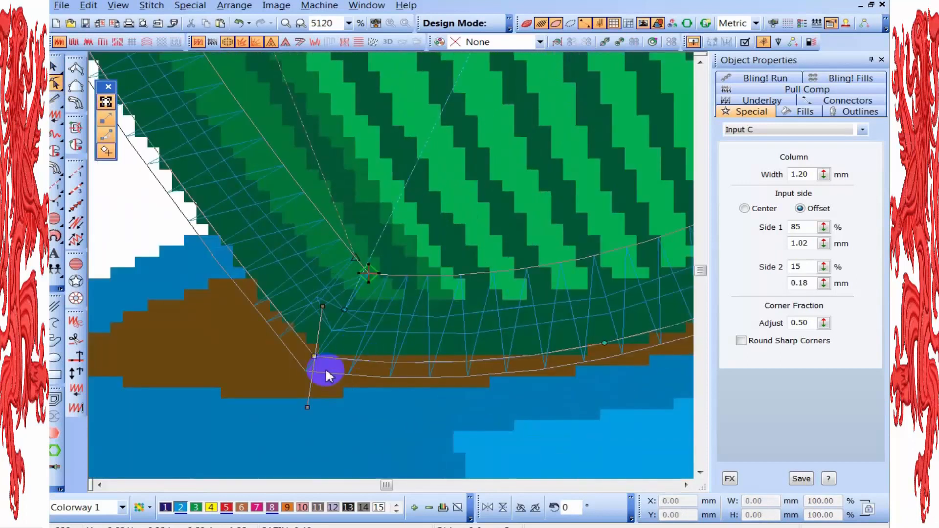
{"action": "left_click_drag", "start_coordinate": [319, 358], "coordinate": [304, 334]}
Raise the middle node and right corner node of the body outline's base to follow the edge of the soil
{"action": "scroll", "coordinate": [416, 373], "scroll_direction": "down", "scroll_amount": 1}
{"action": "scroll", "coordinate": [455, 268], "scroll_direction": "up", "scroll_amount": 1}
{"action": "left_click_drag", "start_coordinate": [441, 248], "coordinate": [444, 222]}
{"action": "scroll", "coordinate": [467, 230], "scroll_direction": "down", "scroll_amount": 1}
{"action": "scroll", "coordinate": [444, 246], "scroll_direction": "up", "scroll_amount": 1}
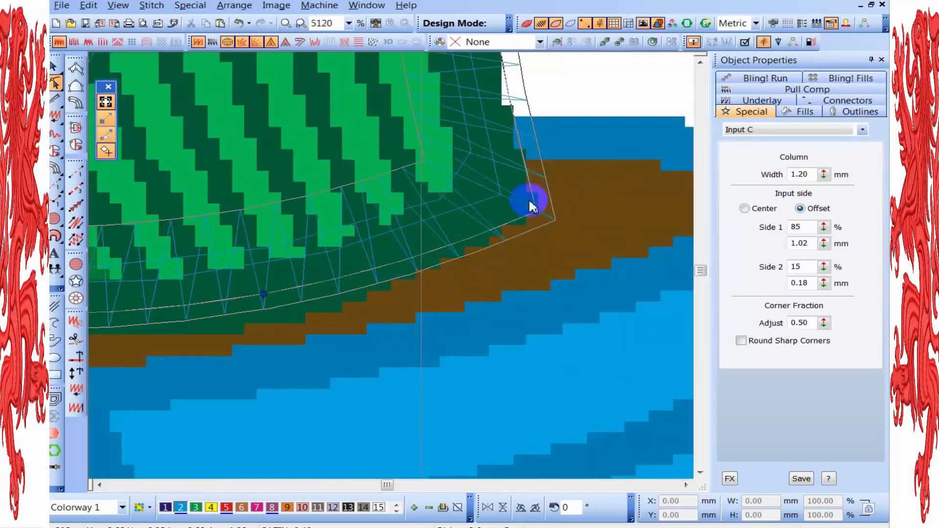
{"action": "left_click_drag", "start_coordinate": [539, 213], "coordinate": [536, 198]}
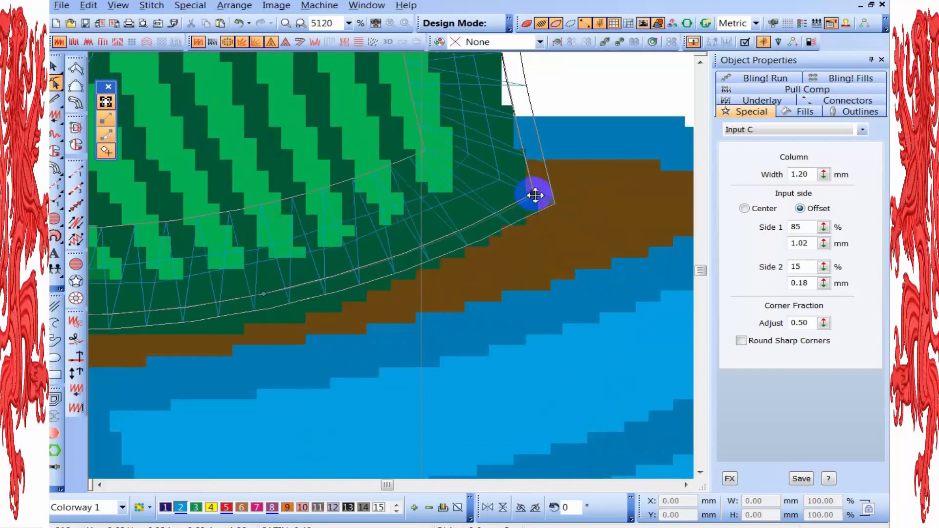
Nudge the body outline's right side nodes, midway up the trunk and at the raised arm's junction, onto the drawn edge
{"action": "scroll", "coordinate": [535, 195], "scroll_direction": "down", "scroll_amount": 2}
{"action": "scroll", "coordinate": [392, 251], "scroll_direction": "up", "scroll_amount": 1}
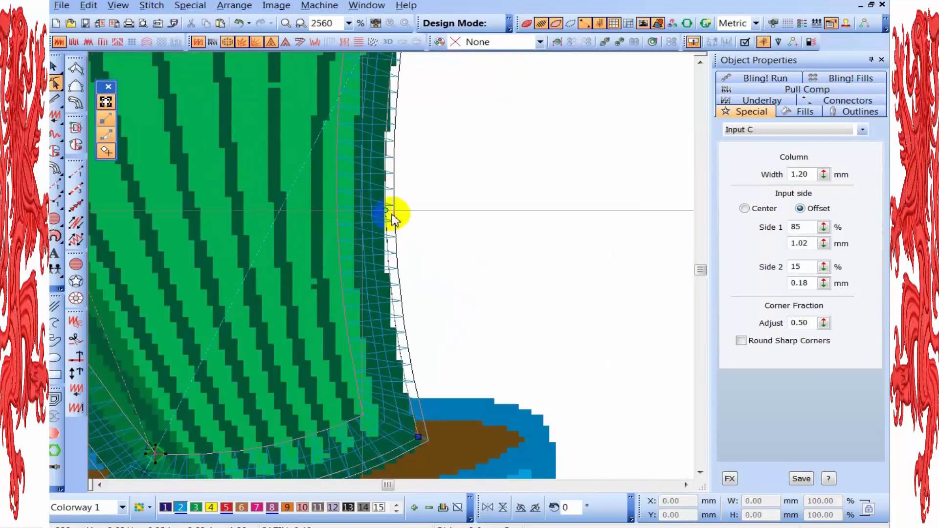
{"action": "left_click_drag", "start_coordinate": [387, 211], "coordinate": [384, 204]}
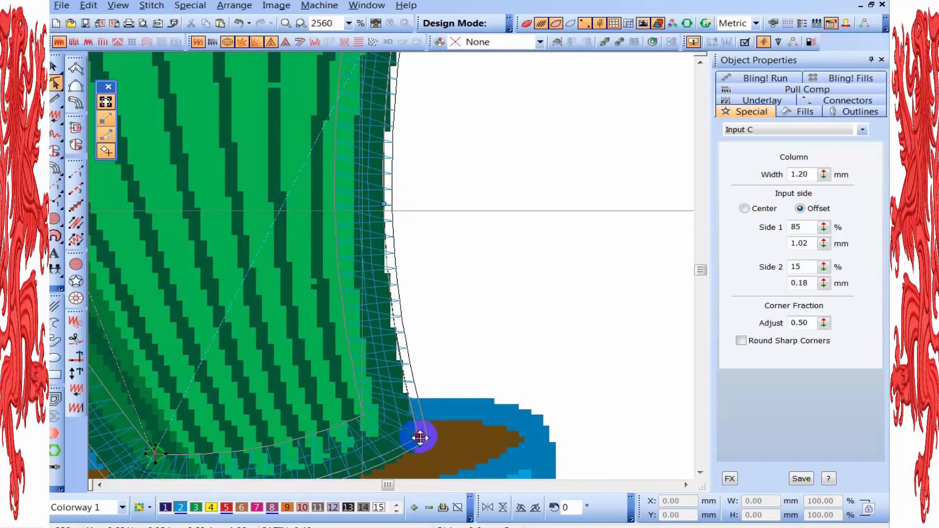
{"action": "scroll", "coordinate": [390, 266], "scroll_direction": "down", "scroll_amount": 2}
{"action": "scroll", "coordinate": [449, 215], "scroll_direction": "up", "scroll_amount": 1}
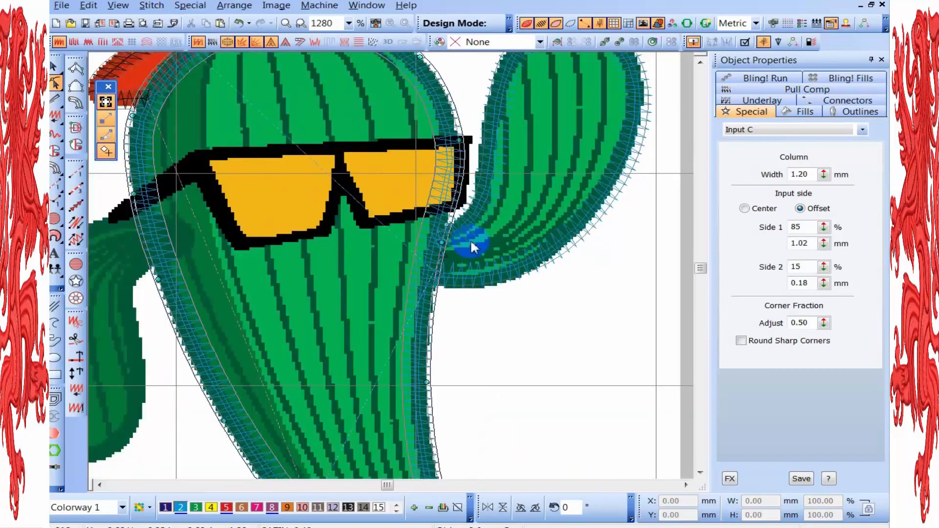
{"action": "scroll", "coordinate": [472, 247], "scroll_direction": "up", "scroll_amount": 1}
{"action": "left_click_drag", "start_coordinate": [369, 253], "coordinate": [368, 251]}
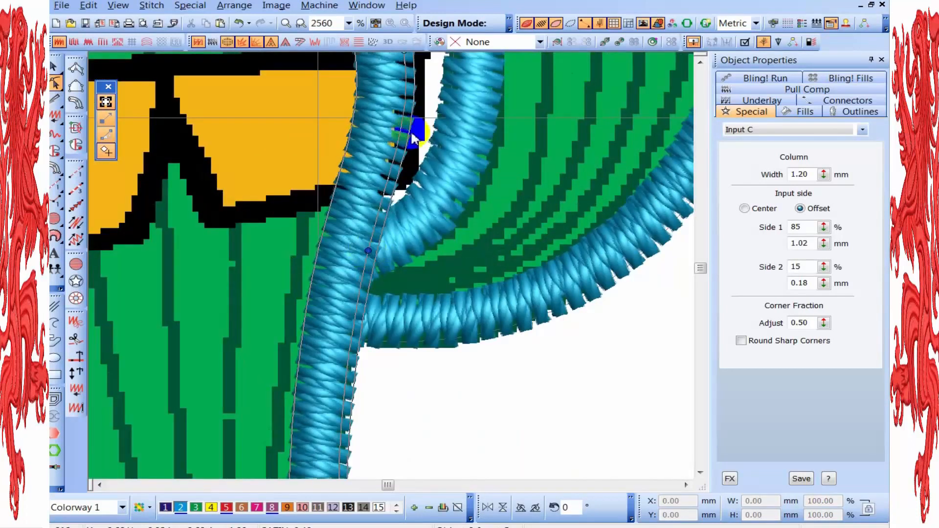
Fit the body outline node at the sunglasses' right corner, switching the realistic stitch view on and off to compare
{"action": "scroll", "coordinate": [416, 130], "scroll_direction": "down", "scroll_amount": 1}
{"action": "scroll", "coordinate": [400, 159], "scroll_direction": "up", "scroll_amount": 1}
{"action": "key", "text": "t"}
{"action": "key", "text": "t"}
{"action": "key", "text": "t"}
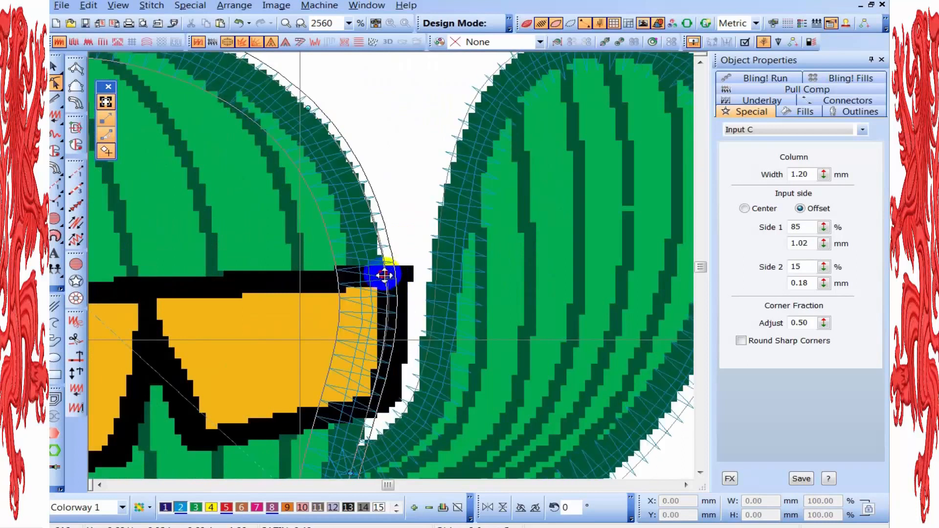
{"action": "scroll", "coordinate": [294, 185], "scroll_direction": "down", "scroll_amount": 1}
{"action": "scroll", "coordinate": [388, 262], "scroll_direction": "up", "scroll_amount": 1}
{"action": "key", "text": "t"}
{"action": "key", "text": "t"}
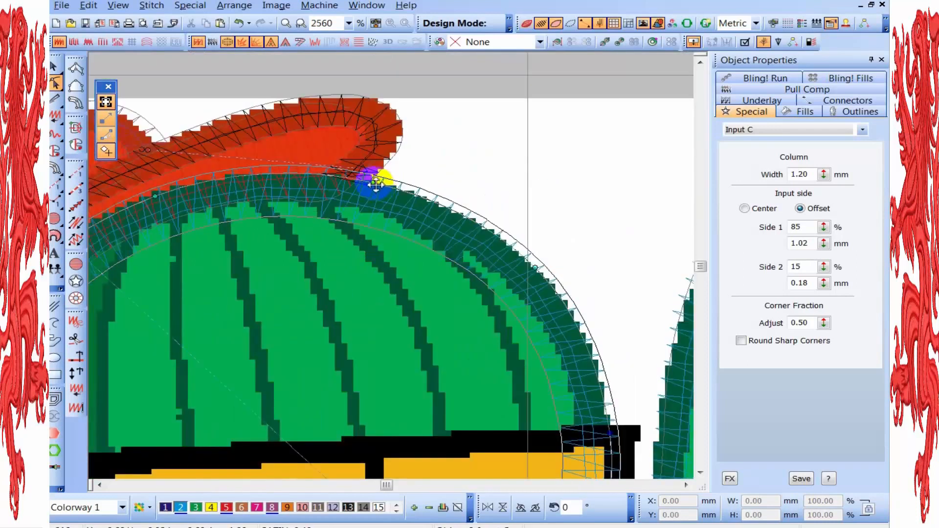
Fit the body outline nodes over the top of the head and beneath the hat brim's left end
{"action": "scroll", "coordinate": [379, 195], "scroll_direction": "down", "scroll_amount": 1}
{"action": "scroll", "coordinate": [386, 279], "scroll_direction": "up", "scroll_amount": 1}
{"action": "scroll", "coordinate": [315, 238], "scroll_direction": "down", "scroll_amount": 1}
{"action": "scroll", "coordinate": [389, 252], "scroll_direction": "up", "scroll_amount": 1}
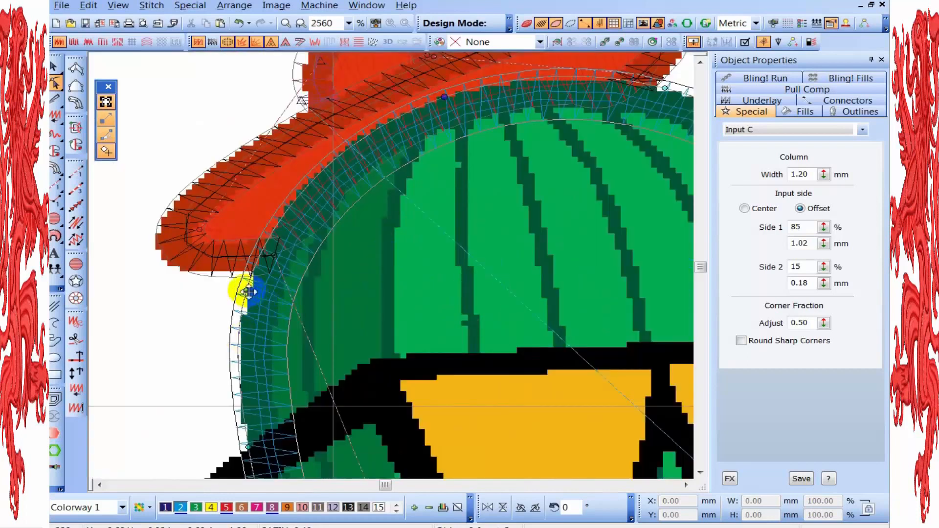
{"action": "scroll", "coordinate": [249, 294], "scroll_direction": "down", "scroll_amount": 1}
{"action": "scroll", "coordinate": [390, 268], "scroll_direction": "up", "scroll_amount": 1}
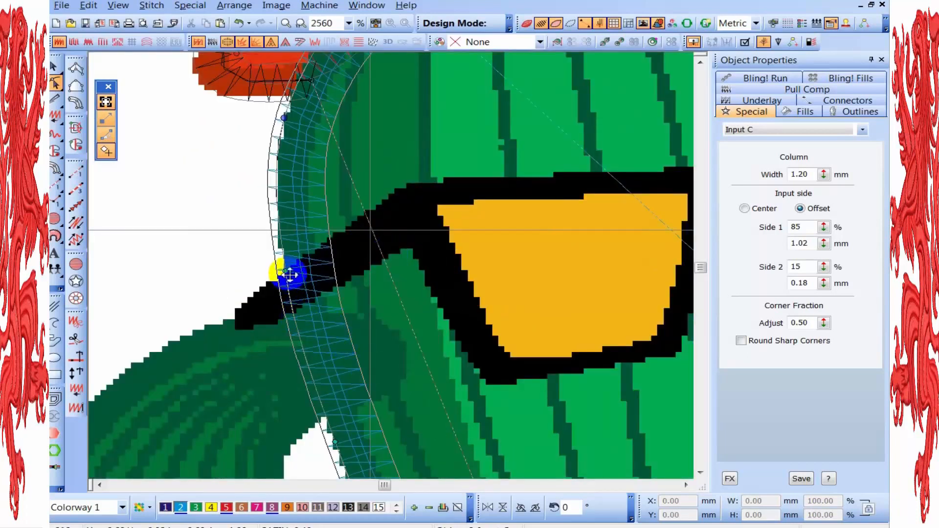
Adjust the body outline's left side nodes at the sunglasses' temple and below the lowered arm's junction, and finish reshaping
{"action": "left_click_drag", "start_coordinate": [284, 272], "coordinate": [283, 270]}
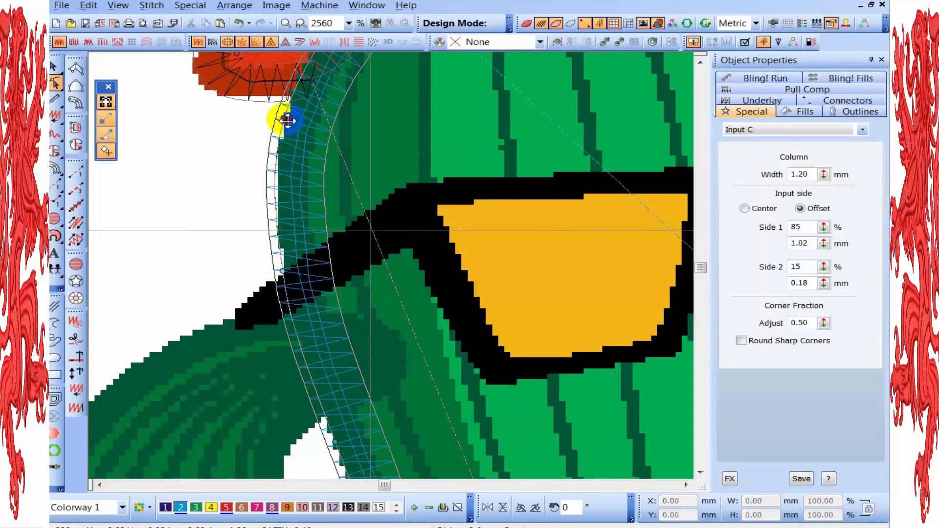
{"action": "scroll", "coordinate": [389, 262], "scroll_direction": "down", "scroll_amount": 1}
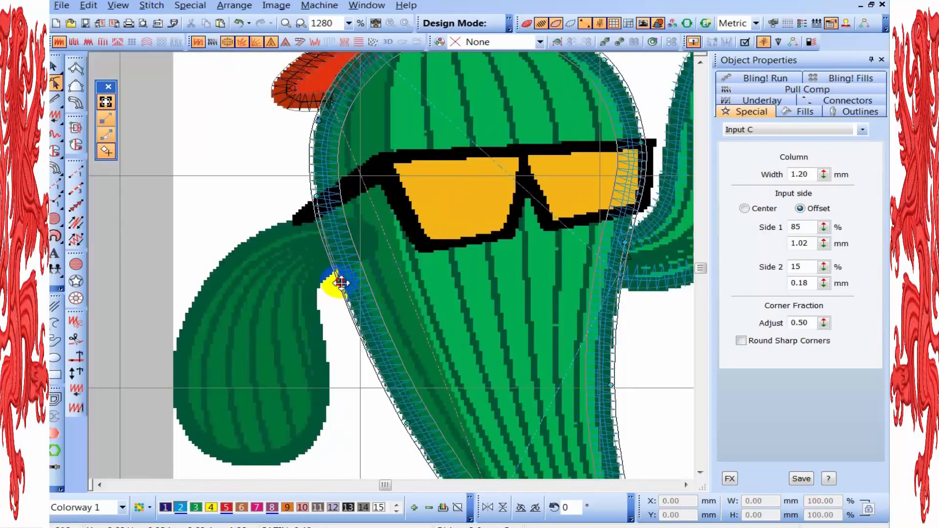
{"action": "left_click_drag", "start_coordinate": [341, 283], "coordinate": [338, 282]}
{"action": "scroll", "coordinate": [388, 260], "scroll_direction": "down", "scroll_amount": 1}
{"action": "scroll", "coordinate": [417, 356], "scroll_direction": "up", "scroll_amount": 1}
{"action": "left_click_drag", "start_coordinate": [356, 242], "coordinate": [356, 243]}
{"action": "scroll", "coordinate": [473, 362], "scroll_direction": "down", "scroll_amount": 1}
{"action": "key", "text": "Escape"}
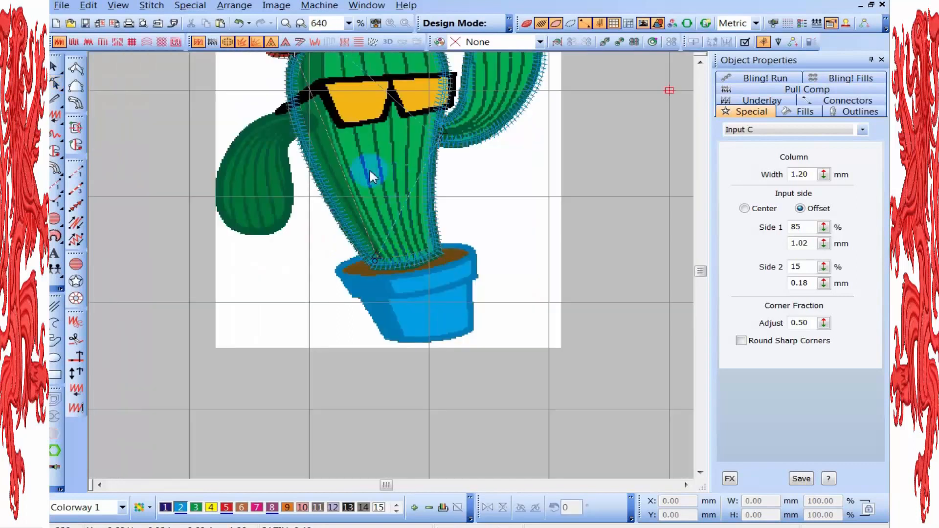
Examine the body's satin outline in realistic stitch view, at the pot and where the lowered arm joins
{"action": "scroll", "coordinate": [391, 263], "scroll_direction": "down", "scroll_amount": 1}
{"action": "scroll", "coordinate": [305, 309], "scroll_direction": "up", "scroll_amount": 2}
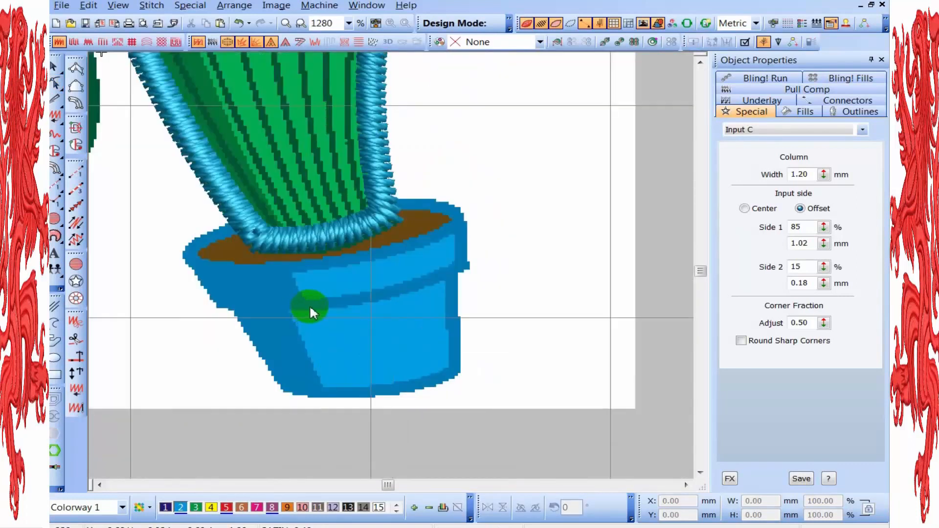
{"action": "scroll", "coordinate": [333, 258], "scroll_direction": "up", "scroll_amount": 1}
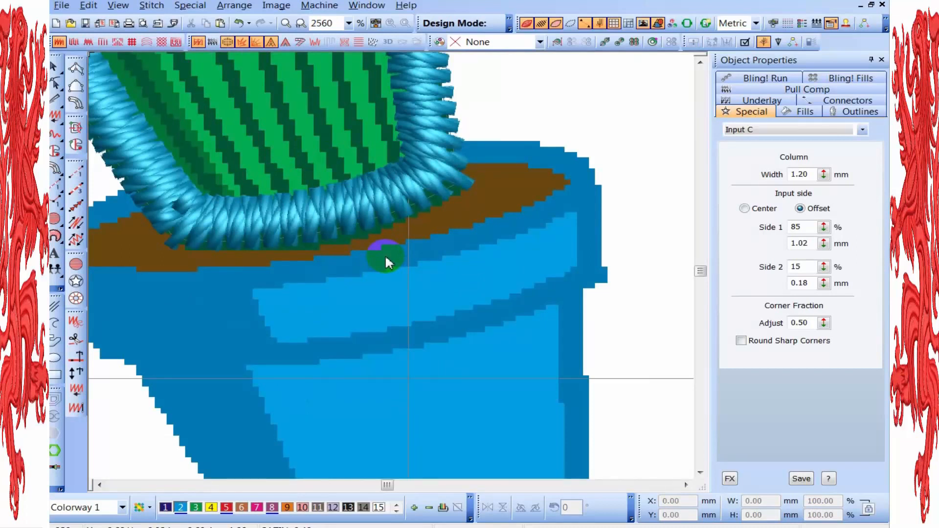
{"action": "scroll", "coordinate": [385, 254], "scroll_direction": "down", "scroll_amount": 3}
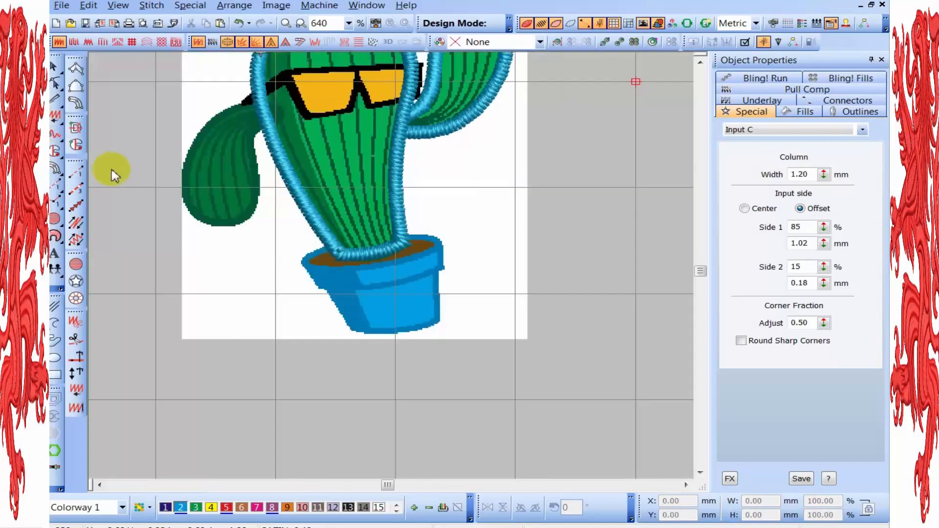
{"action": "scroll", "coordinate": [394, 256], "scroll_direction": "up", "scroll_amount": 1}
{"action": "scroll", "coordinate": [404, 279], "scroll_direction": "up", "scroll_amount": 2}
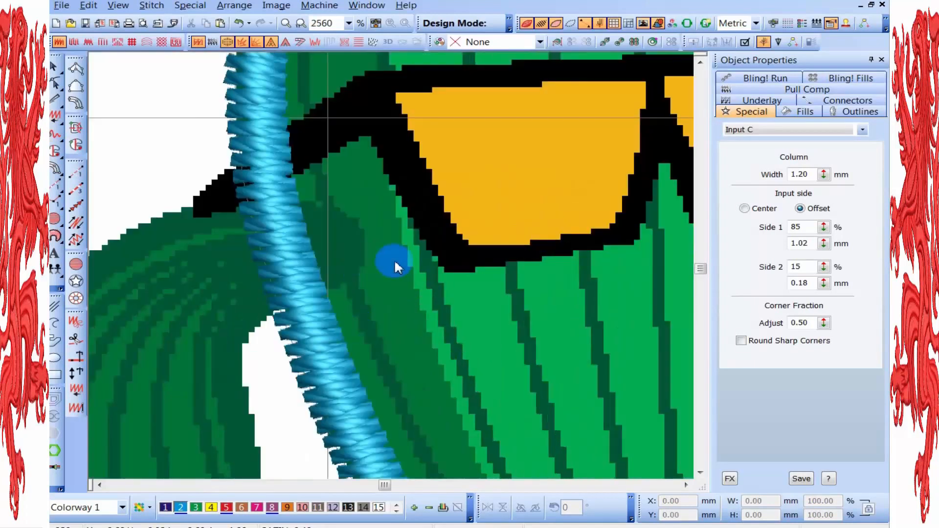
{"action": "scroll", "coordinate": [425, 264], "scroll_direction": "down", "scroll_amount": 2}
{"action": "scroll", "coordinate": [389, 268], "scroll_direction": "up", "scroll_amount": 1}
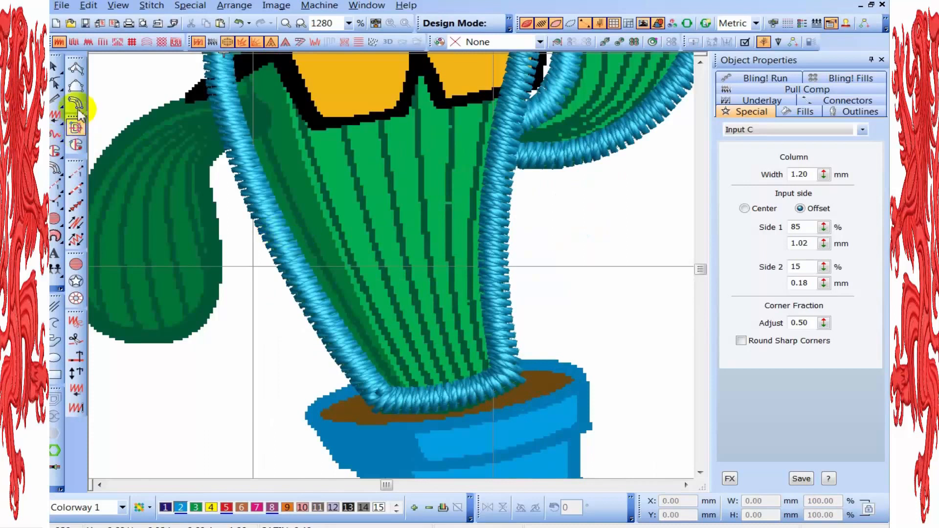
Start an Input C column for the lowered arm, beginning inside the body and following the arm's inner edge downward
{"action": "scroll", "coordinate": [272, 168], "scroll_direction": "up", "scroll_amount": 1}
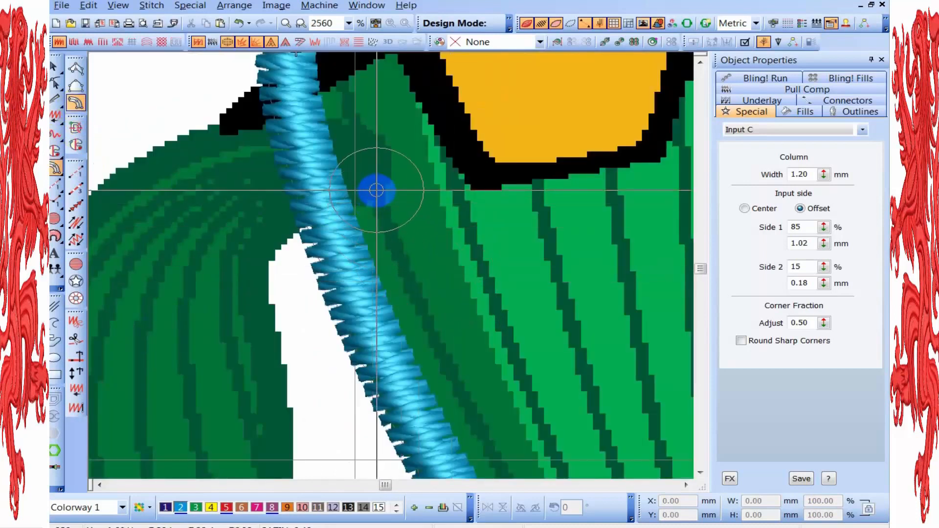
{"action": "left_click", "coordinate": [377, 190]}
{"action": "left_click", "coordinate": [304, 230]}
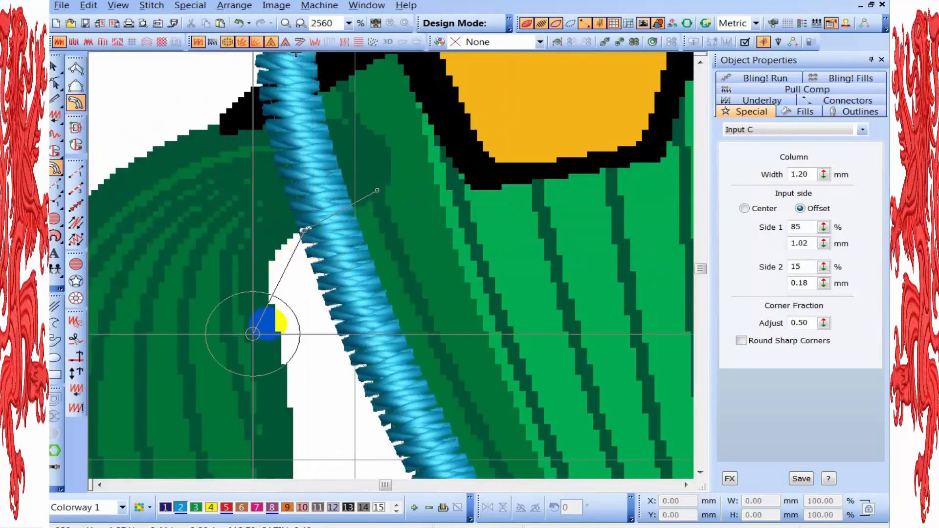
{"action": "right_click", "coordinate": [272, 279]}
{"action": "right_click", "coordinate": [277, 352]}
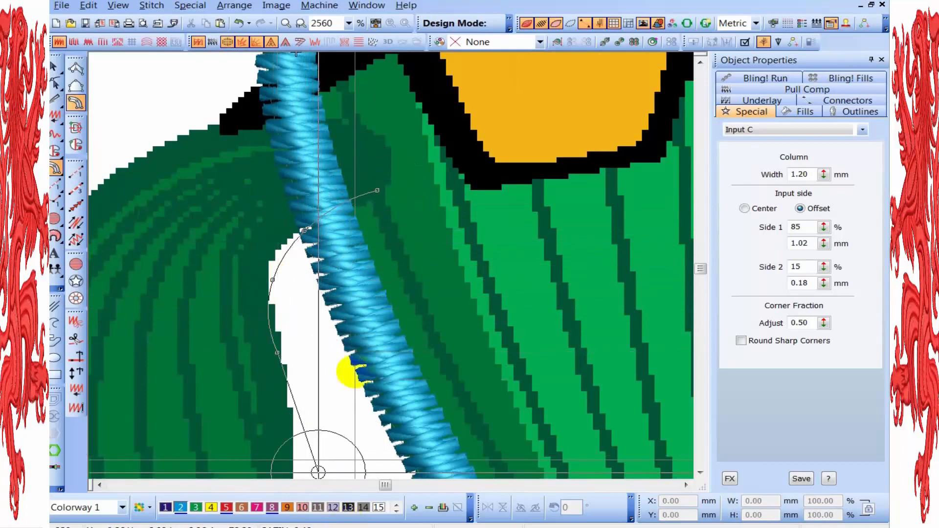
{"action": "scroll", "coordinate": [319, 465], "scroll_direction": "down", "scroll_amount": 1}
{"action": "left_click", "coordinate": [383, 284]}
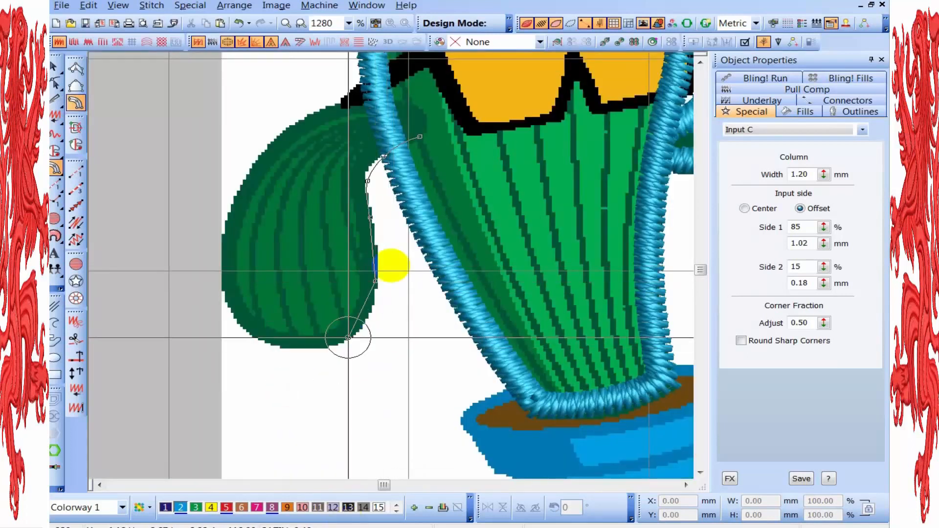
Carry the lowered arm's column around its rounded tip to the start of the outer edge, replacing the misplaced points
{"action": "scroll", "coordinate": [398, 264], "scroll_direction": "up", "scroll_amount": 1}
{"action": "left_click", "coordinate": [398, 264]}
{"action": "left_click", "coordinate": [288, 284]}
{"action": "left_click", "coordinate": [152, 197]}
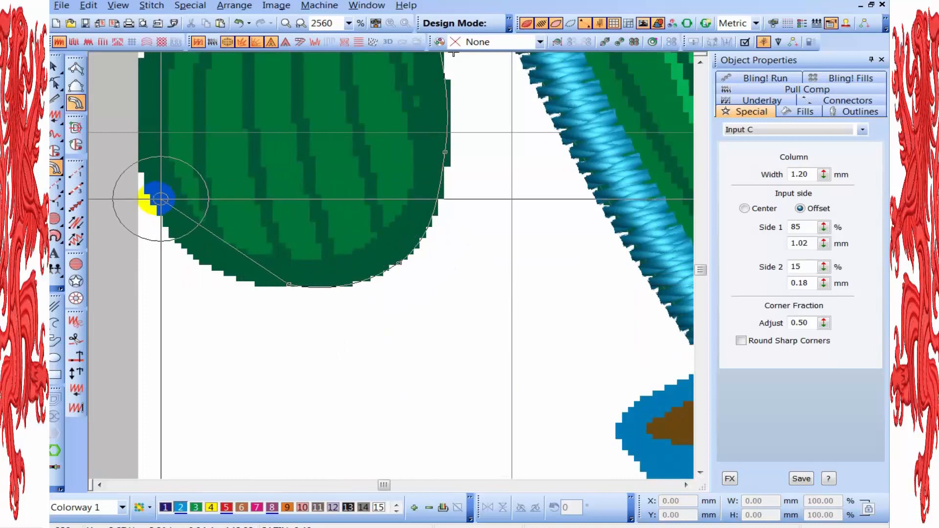
{"action": "key", "text": "BackSpace"}
{"action": "right_click", "coordinate": [273, 360]}
{"action": "right_click", "coordinate": [218, 213]}
{"action": "key", "text": "BackSpace"}
{"action": "right_click", "coordinate": [220, 269]}
Extend the column up the lowered arm's outer edge, curve it into the body and generate the arm outline
{"action": "right_click", "coordinate": [249, 86]}
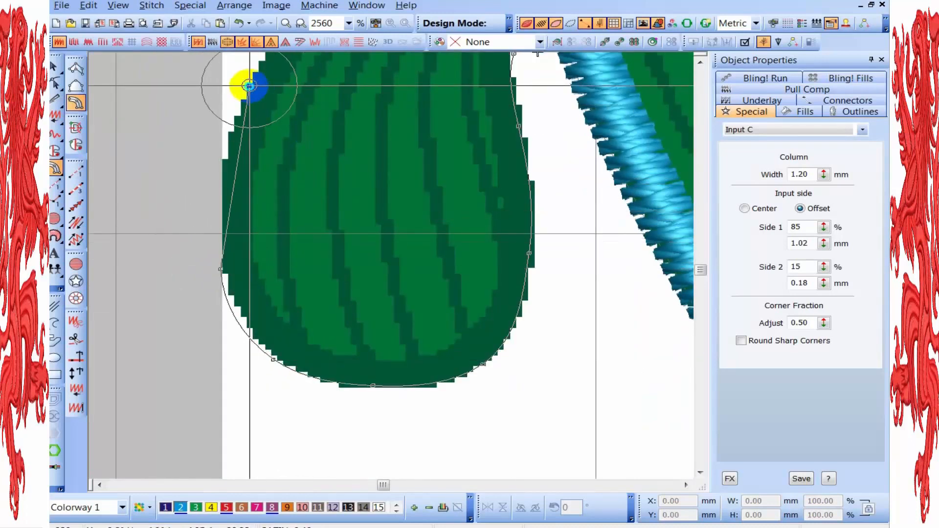
{"action": "right_click", "coordinate": [355, 145]}
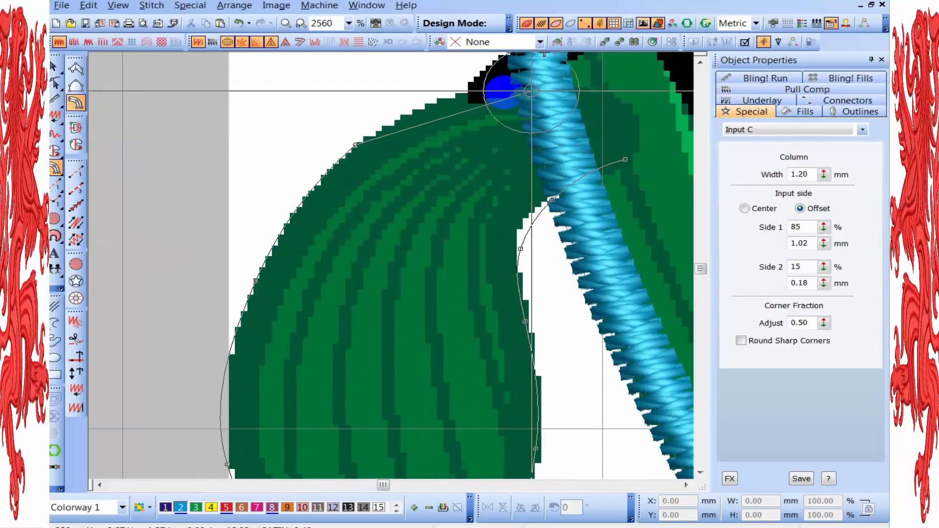
{"action": "right_click", "coordinate": [481, 88]}
{"action": "scroll", "coordinate": [631, 86], "scroll_direction": "up", "scroll_amount": 1}
{"action": "left_click", "coordinate": [288, 257]}
{"action": "left_click", "coordinate": [381, 320]}
{"action": "right_click", "coordinate": [371, 415]}
{"action": "key", "text": "Return"}
{"action": "key", "text": "shift+z"}
{"action": "key", "text": "shift+z"}
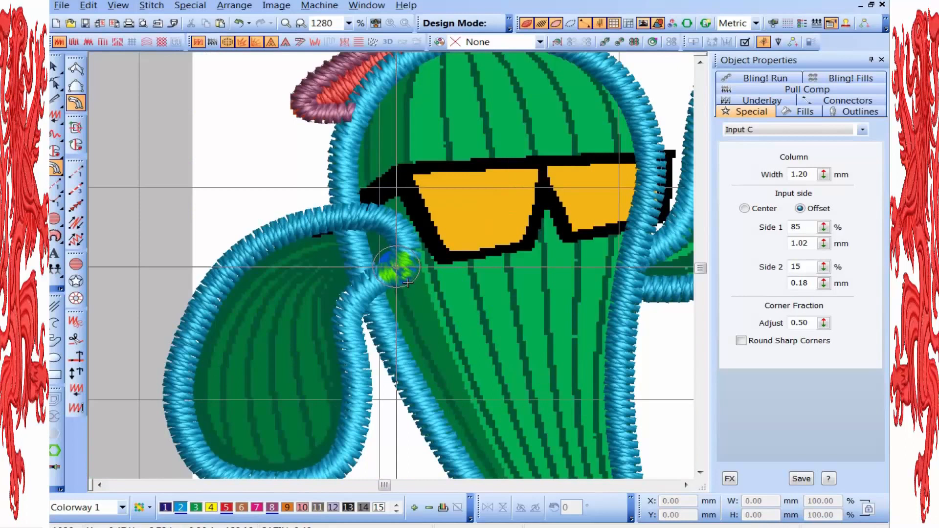
Set the lowered arm column's input side offsets to 15% for Side 1 and 85% for Side 2
{"action": "key", "text": "Escape"}
{"action": "double_click", "coordinate": [801, 268]}
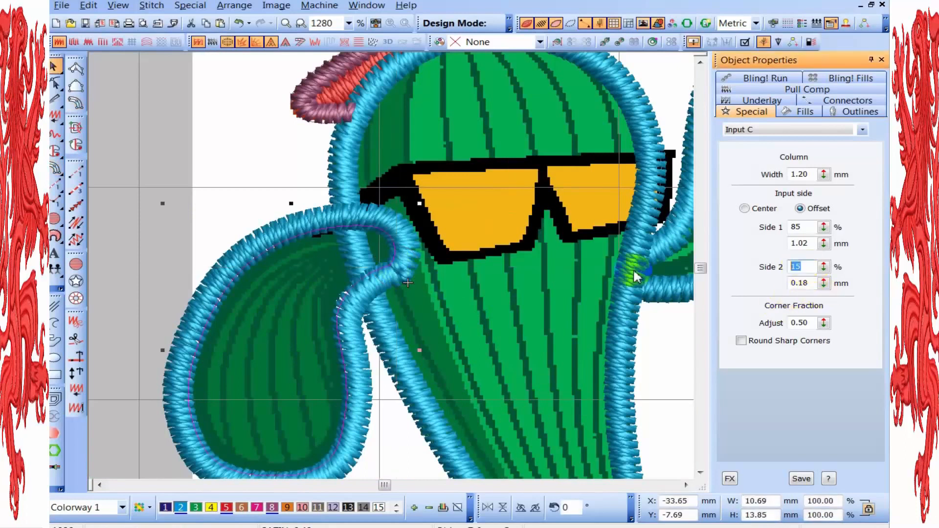
{"action": "key", "text": "Return"}
{"action": "scroll", "coordinate": [349, 274], "scroll_direction": "up", "scroll_amount": 1}
{"action": "scroll", "coordinate": [406, 277], "scroll_direction": "down", "scroll_amount": 2}
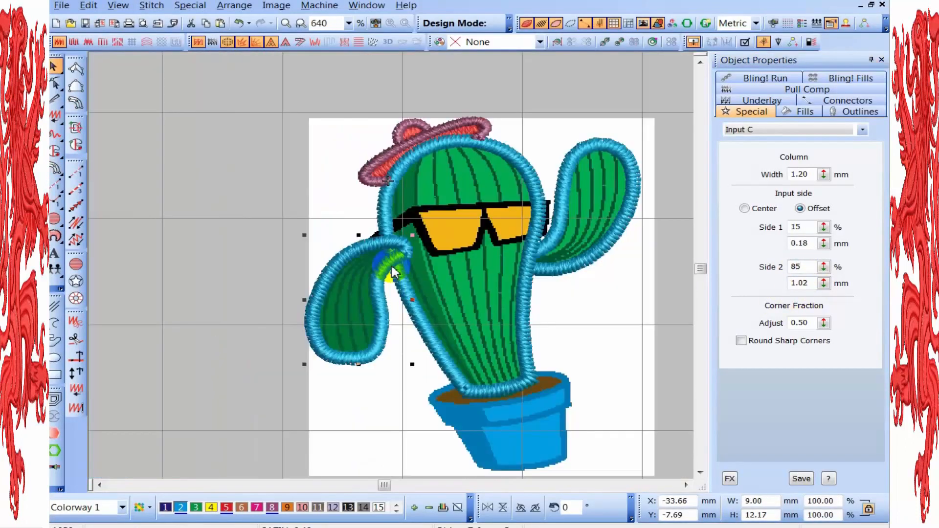
Reshape the lowered arm's column by moving the curve node on its outer edge slightly outward
{"action": "scroll", "coordinate": [391, 265], "scroll_direction": "up", "scroll_amount": 1}
{"action": "key", "text": "h"}
{"action": "key", "text": "z"}
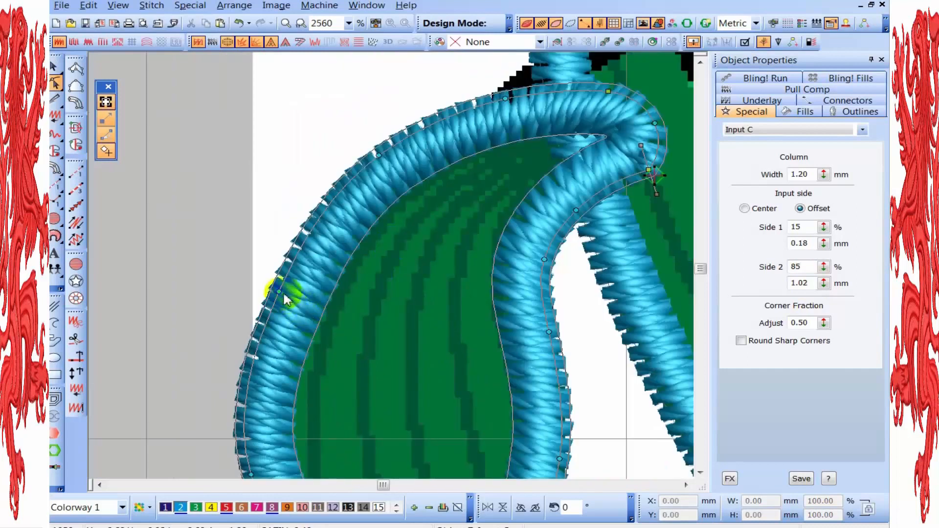
{"action": "left_click_drag", "start_coordinate": [275, 292], "coordinate": [269, 293]}
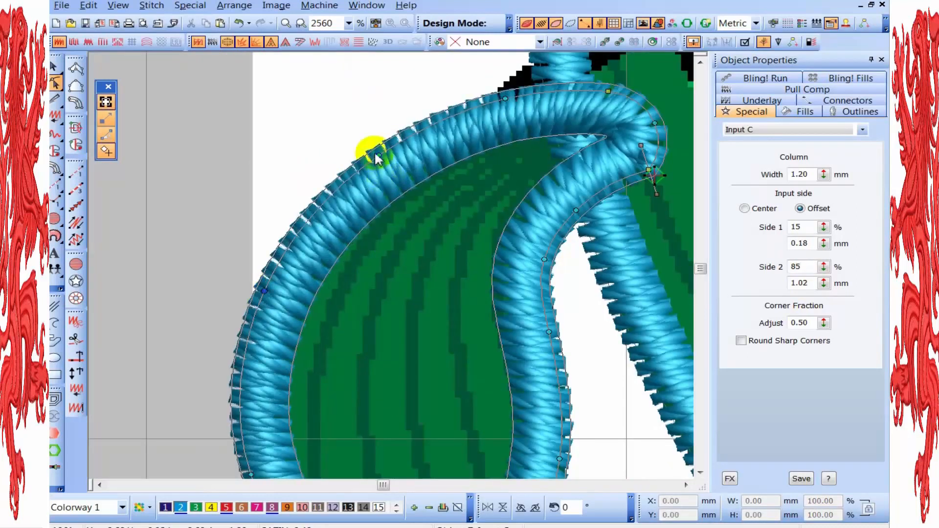
{"action": "key", "text": "z"}
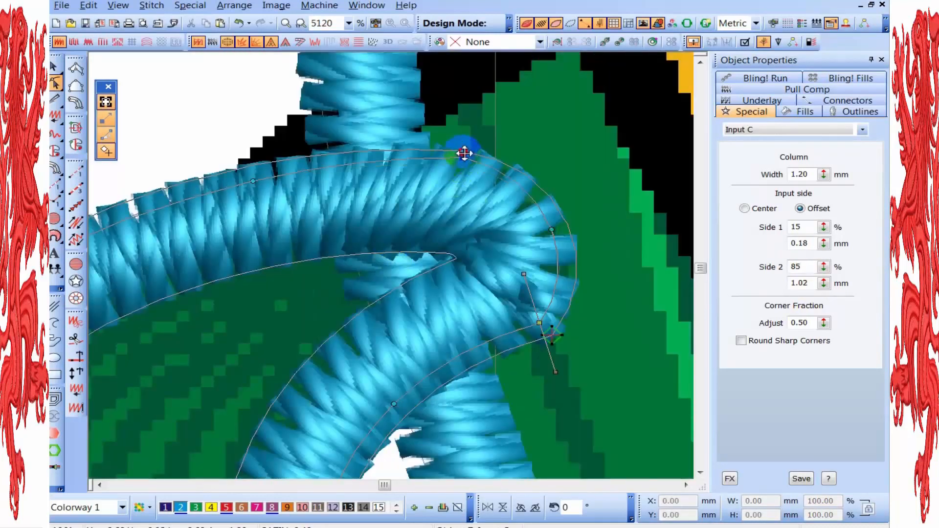
{"action": "key", "text": "shift+z"}
{"action": "key", "text": "z"}
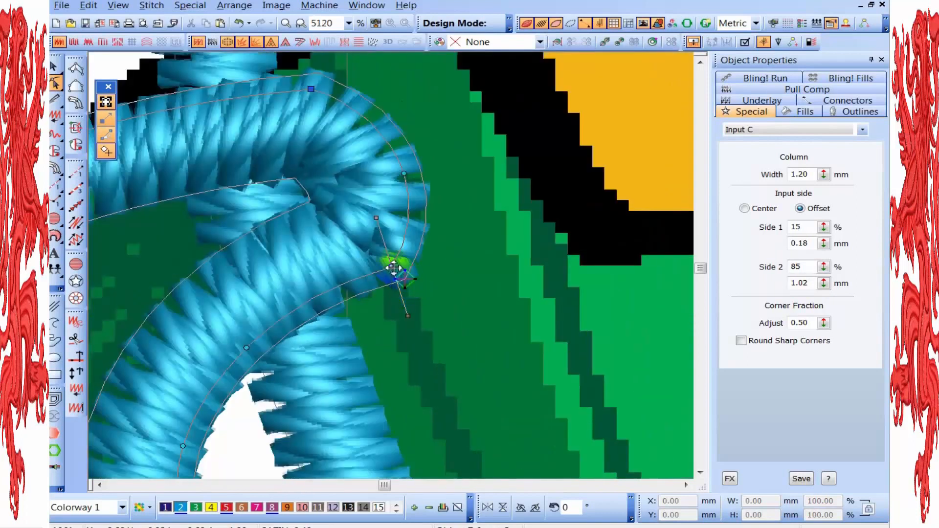
Smooth the lowered arm column's hooked end inside the body by repositioning its end point and the neighbouring curve nodes
{"action": "left_click_drag", "start_coordinate": [384, 281], "coordinate": [382, 279]}
{"action": "left_click_drag", "start_coordinate": [291, 91], "coordinate": [267, 90]}
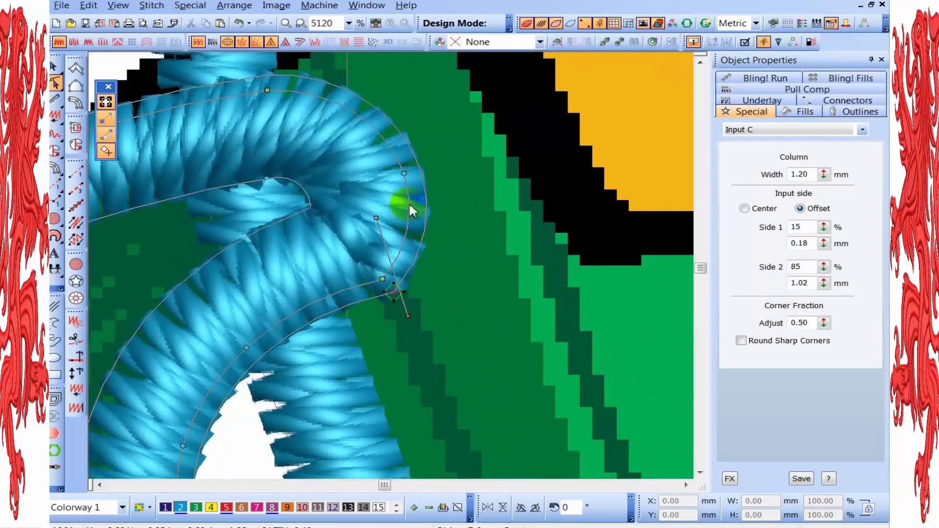
{"action": "left_click_drag", "start_coordinate": [410, 174], "coordinate": [411, 171]}
{"action": "key", "text": "t"}
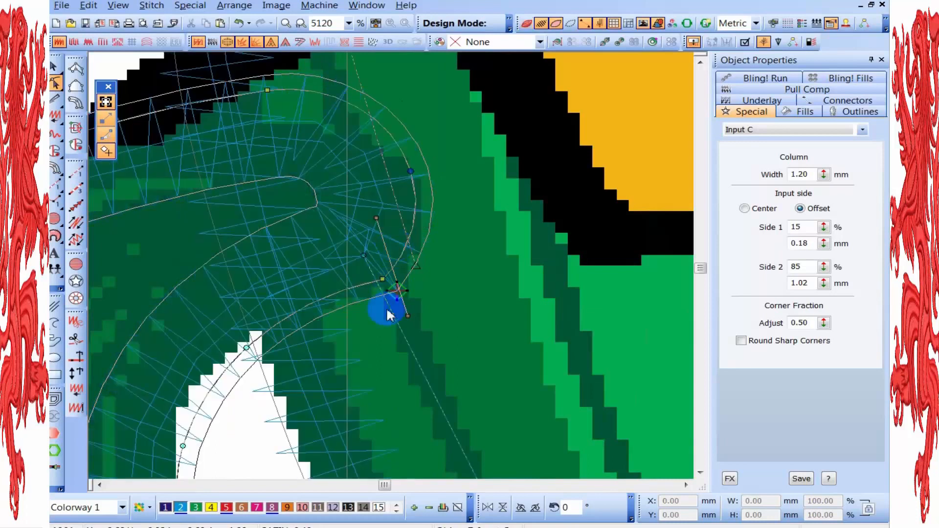
{"action": "left_click_drag", "start_coordinate": [394, 295], "coordinate": [381, 287]}
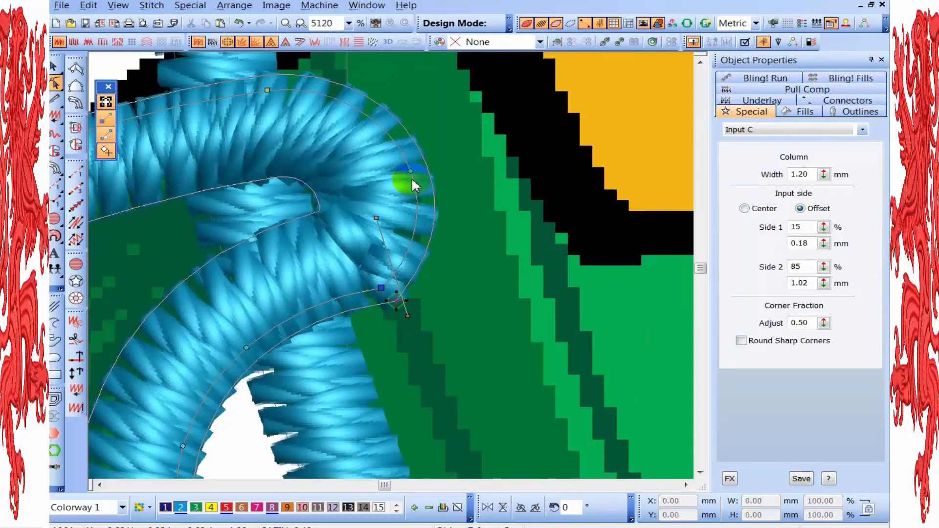
{"action": "left_click_drag", "start_coordinate": [415, 173], "coordinate": [421, 172]}
{"action": "key", "text": "shift+z"}
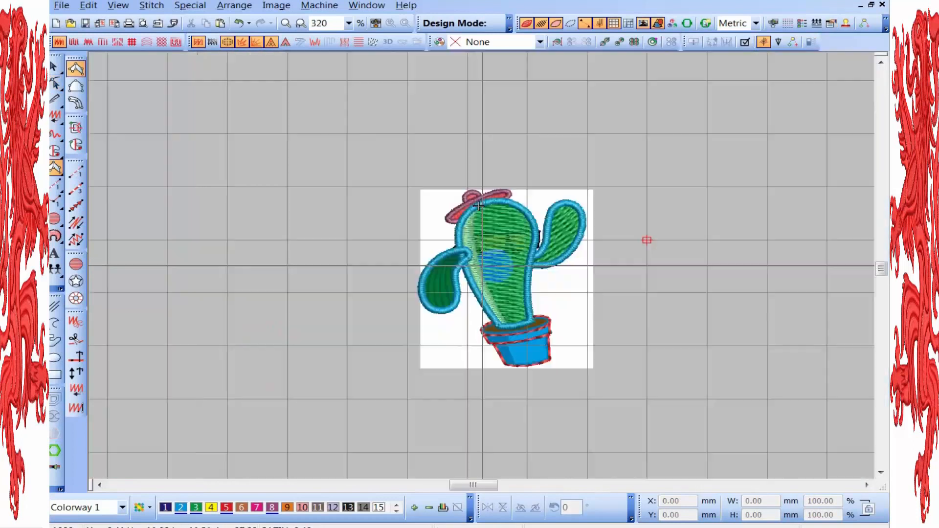
Create a fill inside the lowered arm's outline and recolour it from the extended thread palette
{"action": "key", "text": "z"}
{"action": "key", "text": "z"}
{"action": "key", "text": "t"}
{"action": "key", "text": "t"}
{"action": "left_click", "coordinate": [390, 276]}
{"action": "left_click", "coordinate": [55, 399]}
{"action": "left_click", "coordinate": [331, 305]}
{"action": "left_click", "coordinate": [396, 511]}
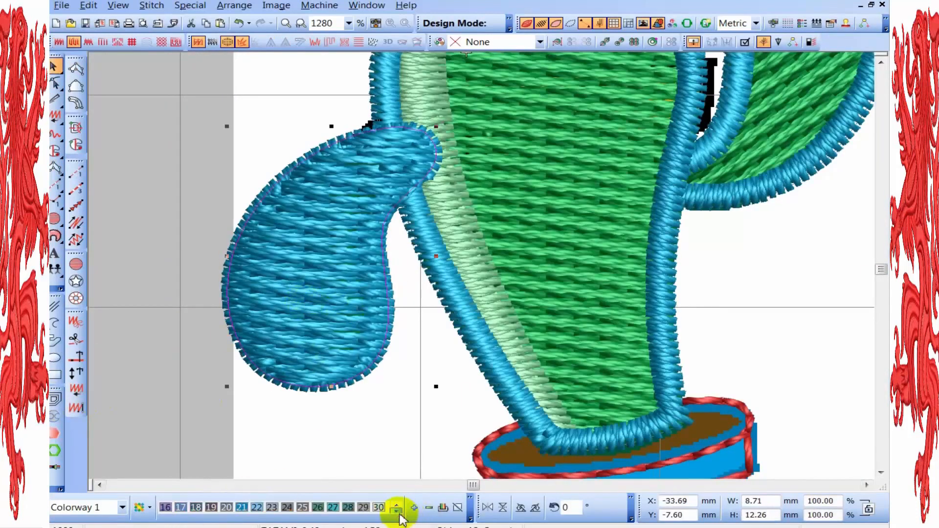
{"action": "left_click", "coordinate": [208, 507]}
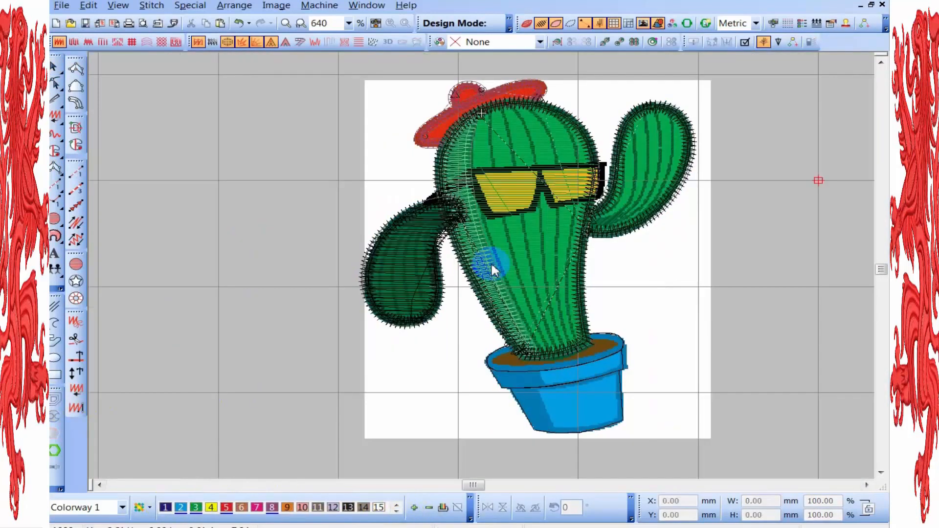
Examine the lowered arm's fill and the surrounding outlines in both the plain stitch and realistic views
{"action": "key", "text": "z"}
{"action": "left_click", "coordinate": [328, 252]}
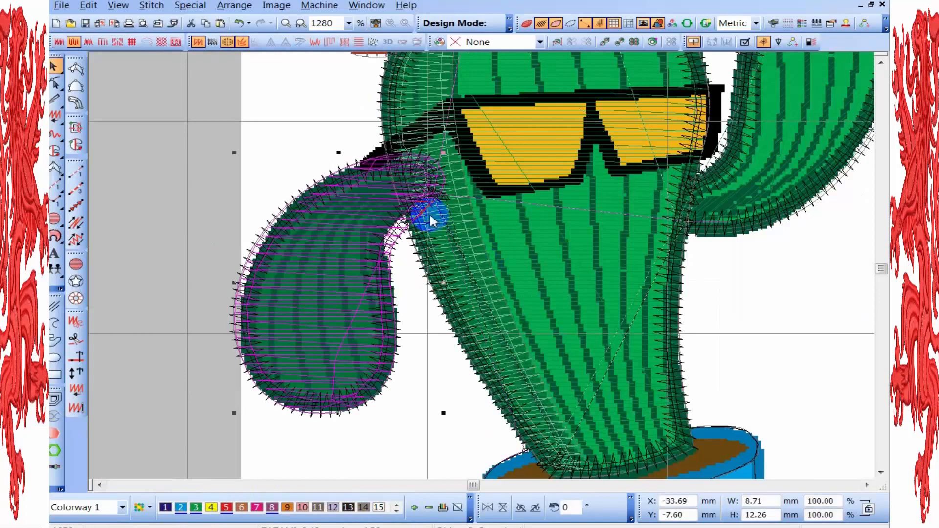
{"action": "key", "text": "t"}
{"action": "key", "text": "z"}
{"action": "key", "text": "t"}
{"action": "key", "text": "shift+z"}
{"action": "key", "text": "t"}
{"action": "key", "text": "Escape"}
{"action": "scroll", "coordinate": [480, 264], "scroll_direction": "down", "scroll_amount": 3}
{"action": "scroll", "coordinate": [488, 254], "scroll_direction": "up", "scroll_amount": 2}
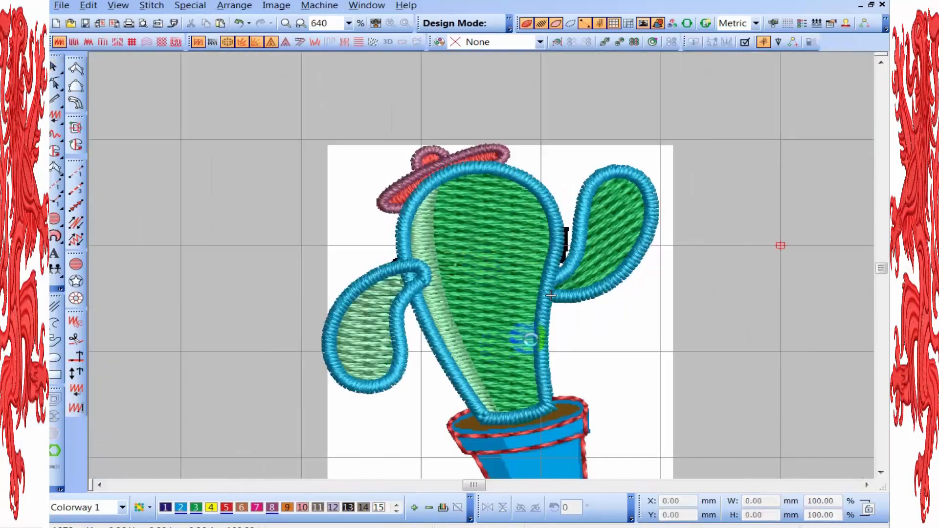
{"action": "key", "text": "t"}
{"action": "key", "text": "t"}
{"action": "scroll", "coordinate": [536, 313], "scroll_direction": "up", "scroll_amount": 1}
{"action": "scroll", "coordinate": [518, 225], "scroll_direction": "down", "scroll_amount": 1}
{"action": "scroll", "coordinate": [474, 284], "scroll_direction": "up", "scroll_amount": 1}
{"action": "key", "text": "t"}
{"action": "key", "text": "t"}
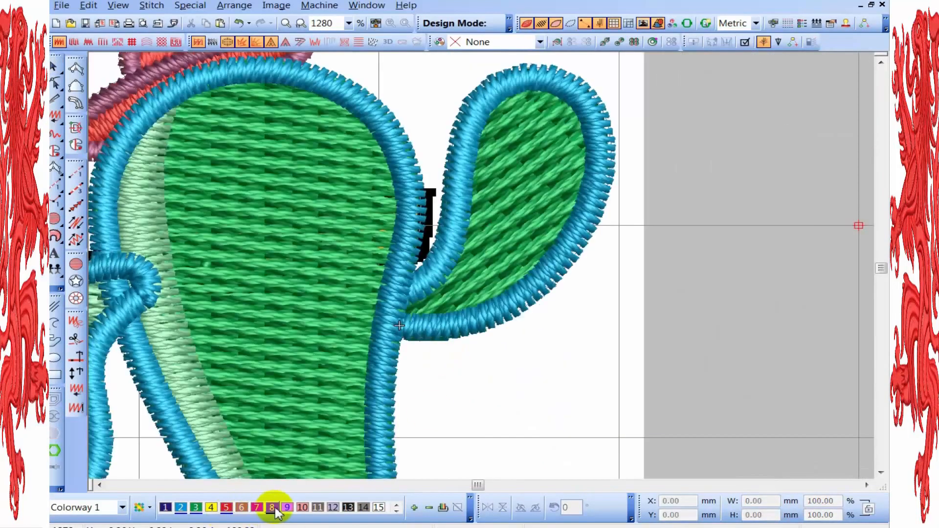
Start a running stitch at the raised arm's joint with the body and trace the innermost rib up to its tip
{"action": "key", "text": "shift+z"}
{"action": "left_click", "coordinate": [397, 511]}
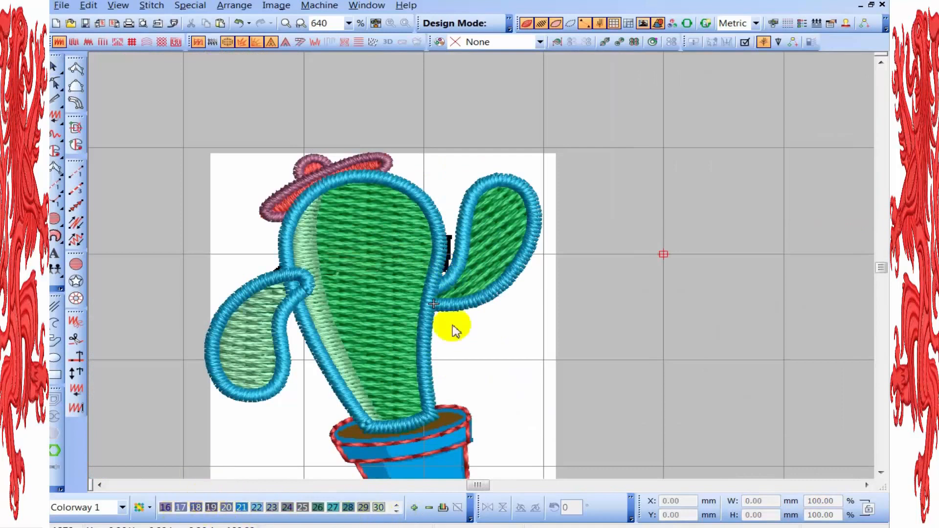
{"action": "scroll", "coordinate": [521, 248], "scroll_direction": "up", "scroll_amount": 1}
{"action": "key", "text": "t"}
{"action": "left_click", "coordinate": [473, 270]}
{"action": "key", "text": "t"}
{"action": "key", "text": "z"}
{"action": "left_click", "coordinate": [75, 172]}
{"action": "key", "text": "t"}
{"action": "left_click", "coordinate": [212, 419]}
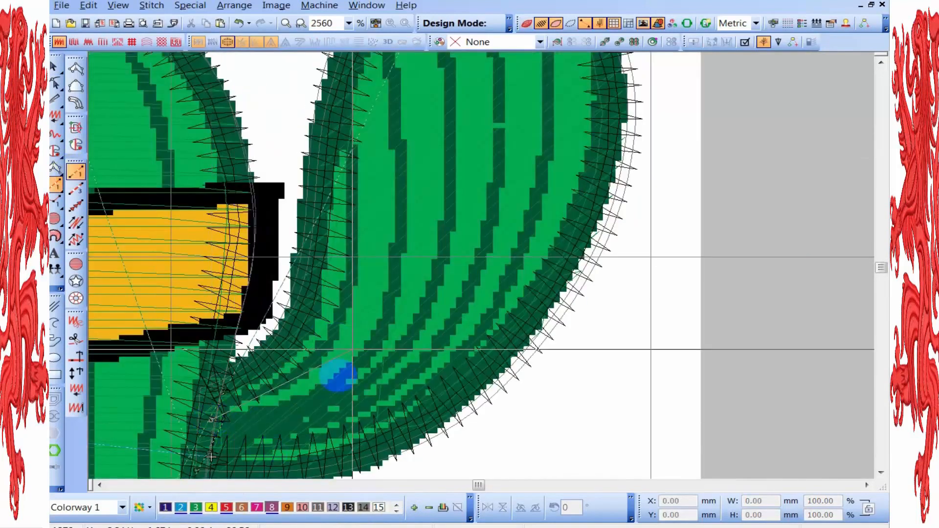
{"action": "scroll", "coordinate": [440, 146], "scroll_direction": "down", "scroll_amount": 1}
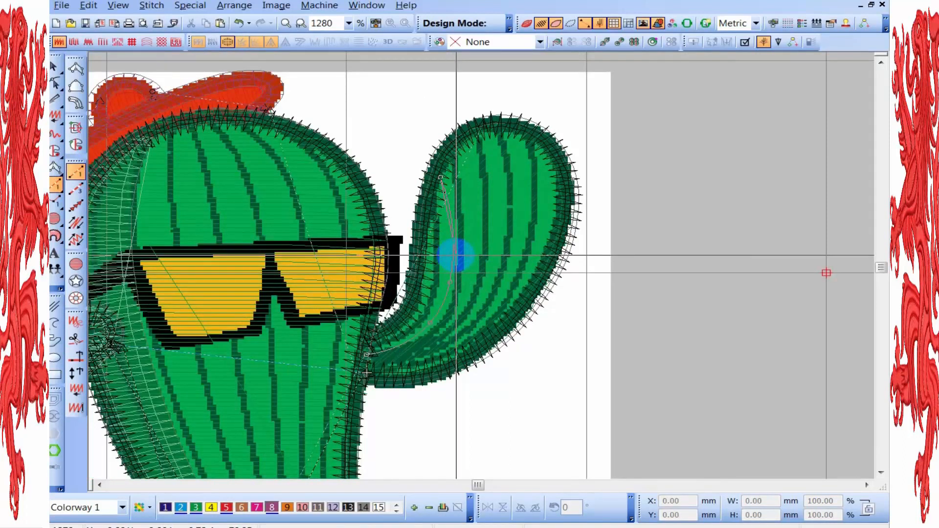
{"action": "scroll", "coordinate": [456, 255], "scroll_direction": "down", "scroll_amount": 1}
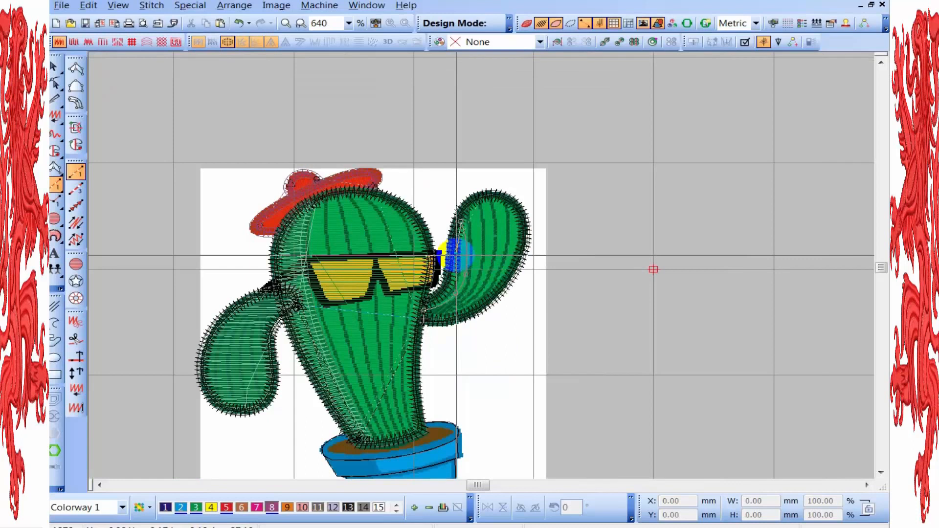
{"action": "scroll", "coordinate": [456, 256], "scroll_direction": "up", "scroll_amount": 2}
{"action": "key", "text": "t"}
{"action": "key", "text": "t"}
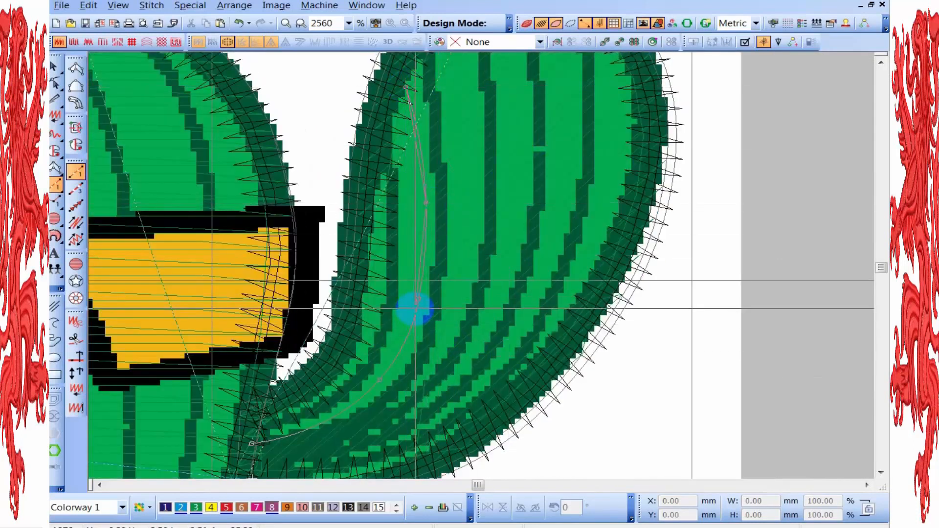
Continue the running stitch back down the first rib, then trace the raised arm's second rib up and back down
{"action": "key", "text": "c"}
{"action": "left_click", "coordinate": [357, 347]}
{"action": "left_click", "coordinate": [358, 380]}
{"action": "right_click", "coordinate": [529, 282]}
{"action": "right_click", "coordinate": [528, 161]}
{"action": "right_click", "coordinate": [528, 162]}
{"action": "key", "text": "c"}
{"action": "left_click", "coordinate": [477, 95]}
{"action": "right_click", "coordinate": [497, 260]}
{"action": "right_click", "coordinate": [463, 428]}
Trace the raised arm's third rib up to the rounded top and return down along it
{"action": "scroll", "coordinate": [465, 427], "scroll_direction": "down", "scroll_amount": 1}
{"action": "scroll", "coordinate": [449, 307], "scroll_direction": "up", "scroll_amount": 1}
{"action": "left_click", "coordinate": [341, 335]}
{"action": "left_click", "coordinate": [401, 344]}
{"action": "right_click", "coordinate": [560, 245]}
{"action": "key", "text": "c"}
{"action": "right_click", "coordinate": [442, 381]}
{"action": "right_click", "coordinate": [484, 227]}
{"action": "key", "text": "c"}
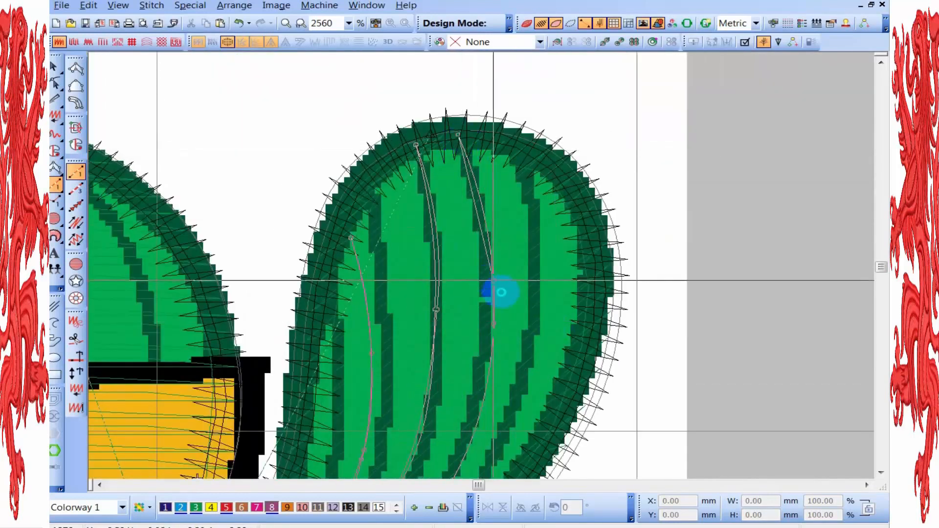
{"action": "key", "text": "c"}
{"action": "key", "text": "c"}
{"action": "right_click", "coordinate": [410, 366]}
Trace the raised arm's fourth rib up and back down, and generate the running stitch object
{"action": "left_click", "coordinate": [291, 440]}
{"action": "right_click", "coordinate": [477, 342]}
{"action": "right_click", "coordinate": [566, 135]}
{"action": "key", "text": "c"}
{"action": "left_click", "coordinate": [486, 158]}
{"action": "right_click", "coordinate": [503, 336]}
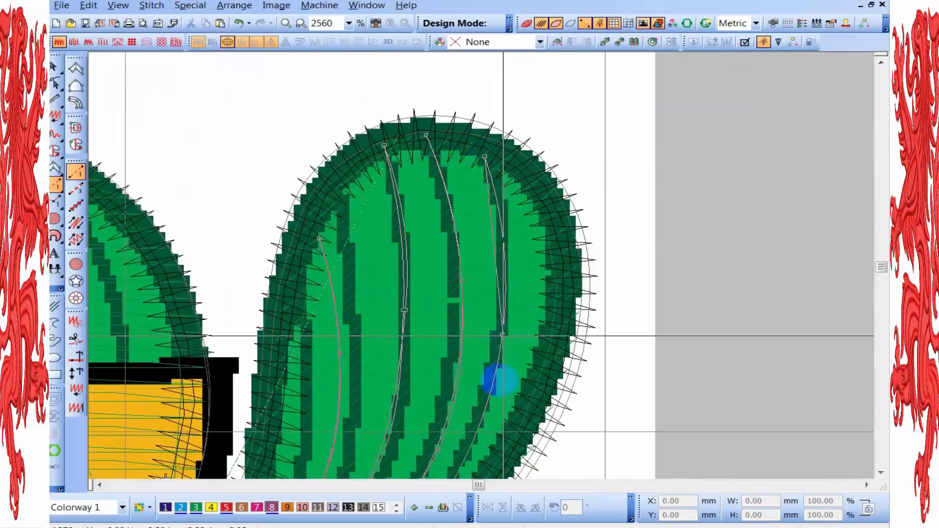
{"action": "key", "text": "c"}
{"action": "left_click", "coordinate": [450, 344]}
{"action": "scroll", "coordinate": [452, 348], "scroll_direction": "down", "scroll_amount": 2}
{"action": "key", "text": "t"}
{"action": "scroll", "coordinate": [480, 252], "scroll_direction": "up", "scroll_amount": 1}
{"action": "scroll", "coordinate": [479, 269], "scroll_direction": "down", "scroll_amount": 2}
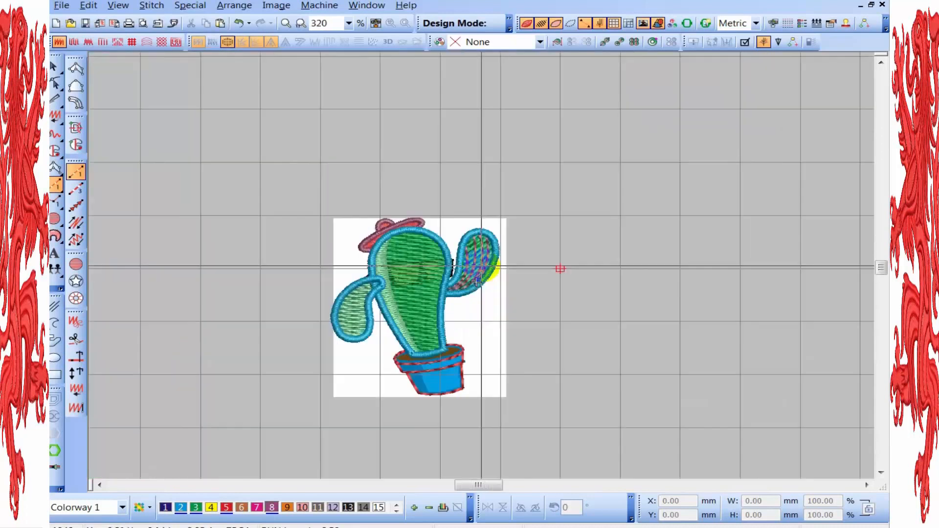
{"action": "scroll", "coordinate": [481, 265], "scroll_direction": "up", "scroll_amount": 1}
{"action": "scroll", "coordinate": [449, 256], "scroll_direction": "up", "scroll_amount": 2}
Reshape the rib line with the artwork hidden, aligning the doubled nodes along the lower parts of the ribs
{"action": "key", "text": "t"}
{"action": "key", "text": "c"}
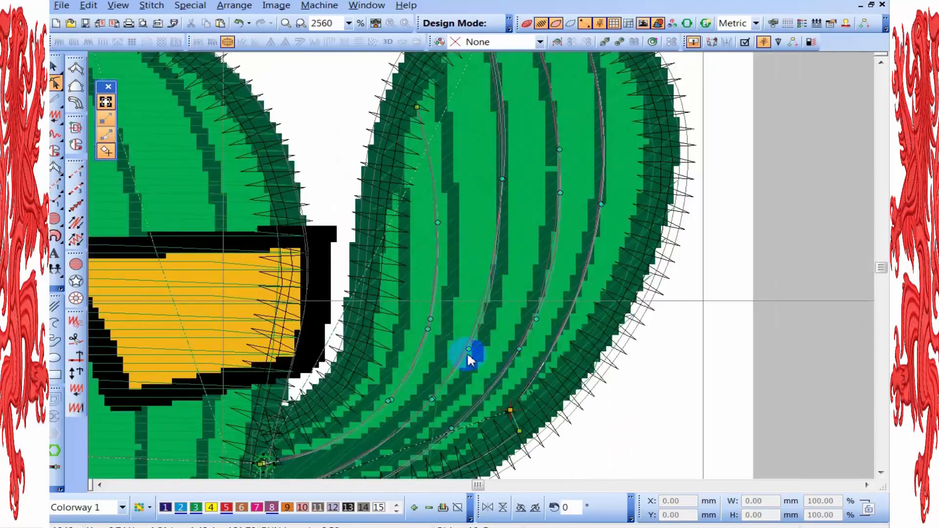
{"action": "scroll", "coordinate": [421, 410], "scroll_direction": "up", "scroll_amount": 1}
{"action": "key", "text": "d"}
{"action": "left_click_drag", "start_coordinate": [436, 257], "coordinate": [427, 261]}
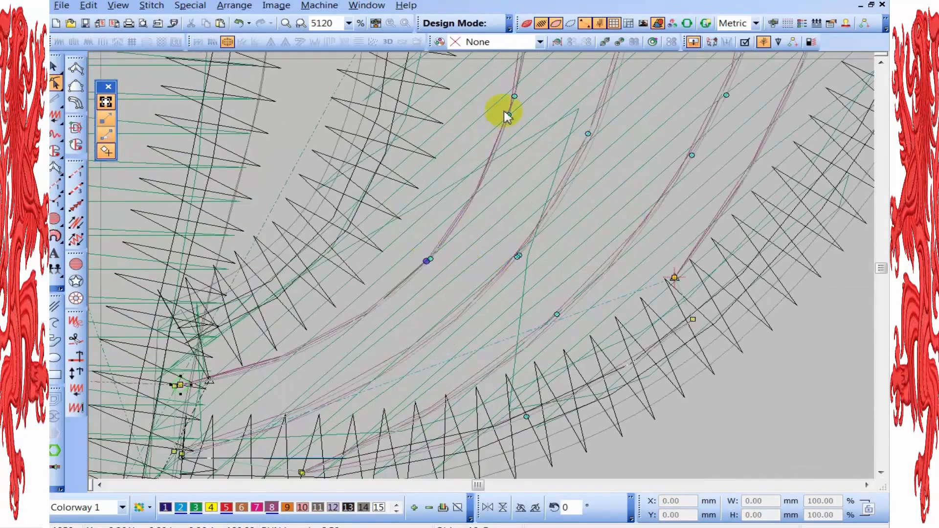
{"action": "left_click_drag", "start_coordinate": [519, 258], "coordinate": [519, 253]}
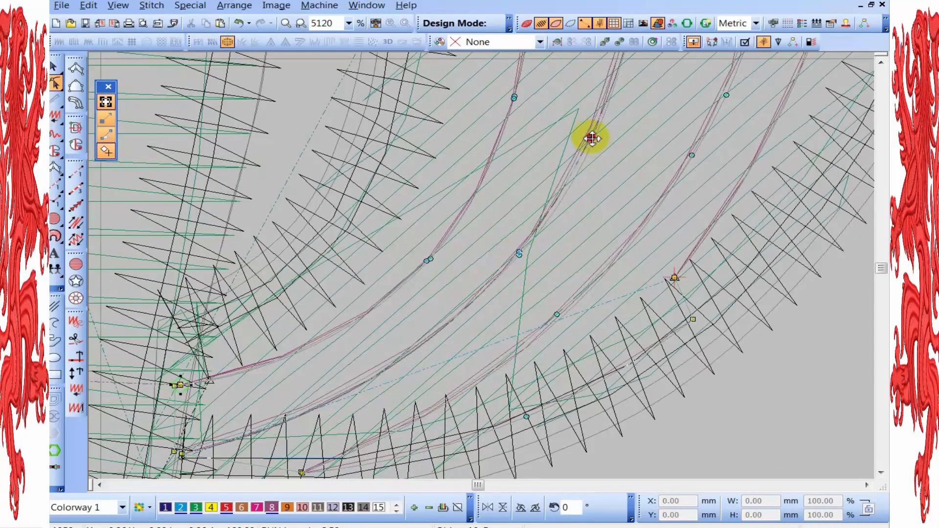
{"action": "scroll", "coordinate": [592, 138], "scroll_direction": "down", "scroll_amount": 1}
{"action": "key", "text": "t"}
{"action": "key", "text": "t"}
{"action": "scroll", "coordinate": [447, 193], "scroll_direction": "up", "scroll_amount": 1}
Align the upper curve nodes of the raised arm's ribs so that their return paths overlap
{"action": "left_click", "coordinate": [431, 362]}
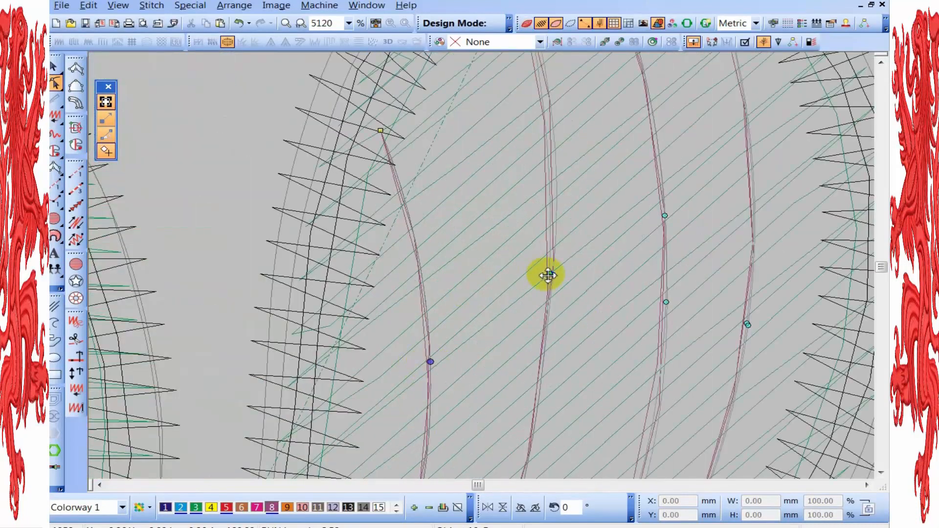
{"action": "left_click", "coordinate": [554, 277]}
{"action": "left_click_drag", "start_coordinate": [665, 216], "coordinate": [666, 231]}
{"action": "scroll", "coordinate": [533, 347], "scroll_direction": "down", "scroll_amount": 1}
{"action": "scroll", "coordinate": [531, 350], "scroll_direction": "up", "scroll_amount": 1}
Hide the stitches and fine-tune the remaining rib nodes so the up and down paths coincide
{"action": "key", "text": "s"}
{"action": "left_click_drag", "start_coordinate": [468, 302], "coordinate": [469, 294]}
{"action": "left_click_drag", "start_coordinate": [333, 344], "coordinate": [333, 351]}
{"action": "scroll", "coordinate": [295, 467], "scroll_direction": "down", "scroll_amount": 1}
{"action": "scroll", "coordinate": [371, 363], "scroll_direction": "up", "scroll_amount": 1}
{"action": "left_click", "coordinate": [372, 364]}
{"action": "scroll", "coordinate": [484, 267], "scroll_direction": "down", "scroll_amount": 2}
{"action": "scroll", "coordinate": [552, 166], "scroll_direction": "up", "scroll_amount": 2}
{"action": "scroll", "coordinate": [478, 254], "scroll_direction": "down", "scroll_amount": 1}
{"action": "left_click_drag", "start_coordinate": [430, 194], "coordinate": [425, 181]}
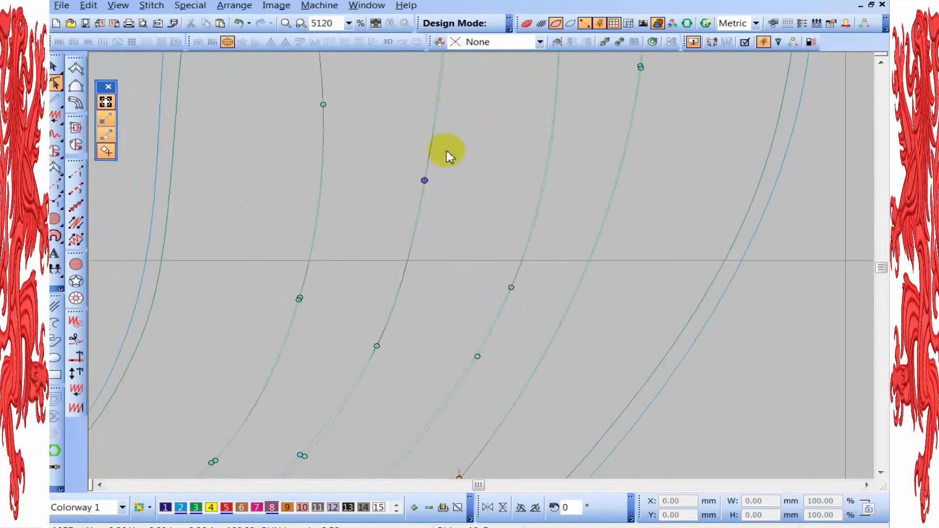
Examine the reshaped rib lines and the whole cactus design in outline and realistic stitch views
{"action": "scroll", "coordinate": [449, 152], "scroll_direction": "down", "scroll_amount": 1}
{"action": "scroll", "coordinate": [474, 144], "scroll_direction": "up", "scroll_amount": 1}
{"action": "scroll", "coordinate": [484, 205], "scroll_direction": "down", "scroll_amount": 1}
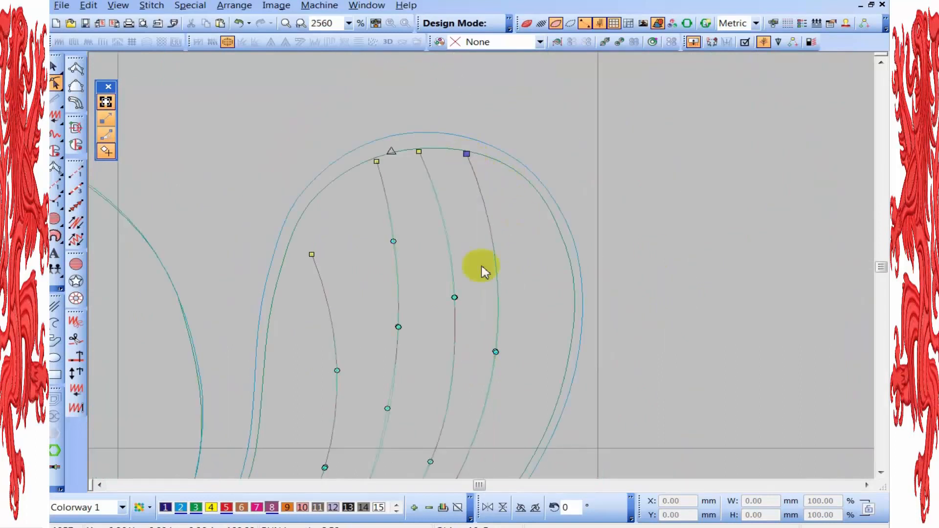
{"action": "scroll", "coordinate": [482, 270], "scroll_direction": "up", "scroll_amount": 2}
{"action": "scroll", "coordinate": [484, 260], "scroll_direction": "down", "scroll_amount": 4}
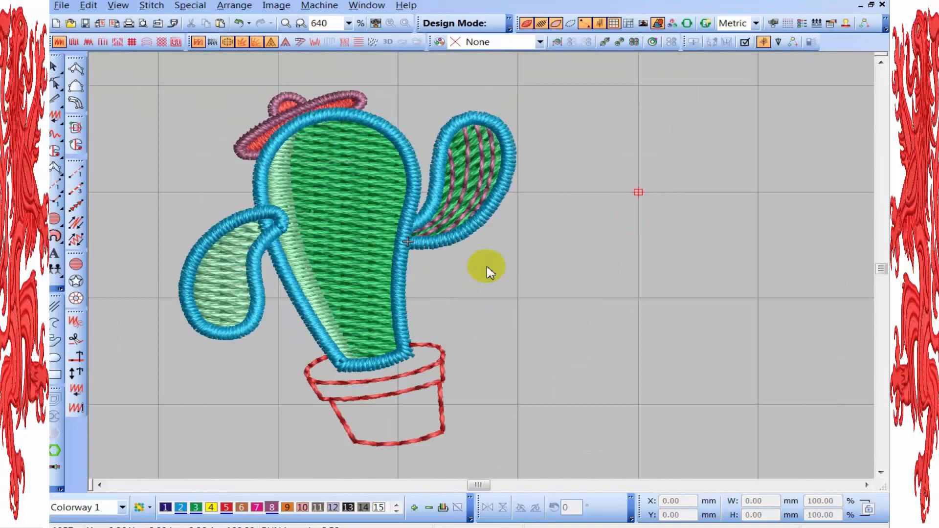
{"action": "scroll", "coordinate": [489, 272], "scroll_direction": "down", "scroll_amount": 1}
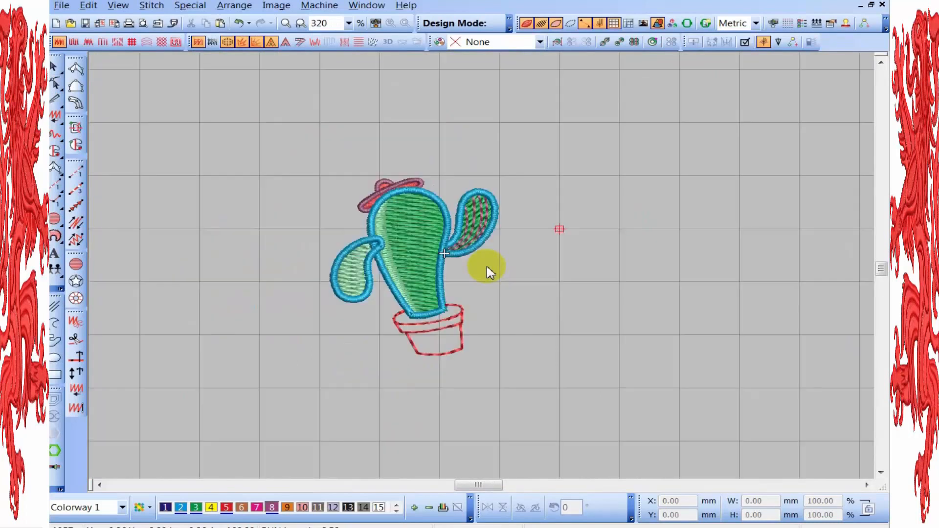
{"action": "scroll", "coordinate": [489, 272], "scroll_direction": "up", "scroll_amount": 1}
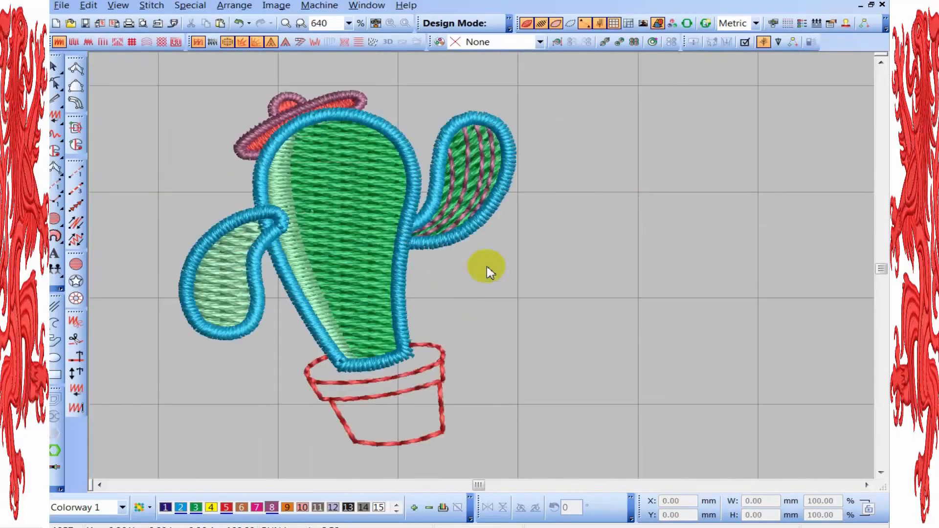
{"action": "scroll", "coordinate": [489, 272], "scroll_direction": "up", "scroll_amount": 1}
{"action": "scroll", "coordinate": [477, 267], "scroll_direction": "down", "scroll_amount": 1}
Recolour the raised arm's running stitch ribs with palette colour 7
{"action": "left_click", "coordinate": [466, 244]}
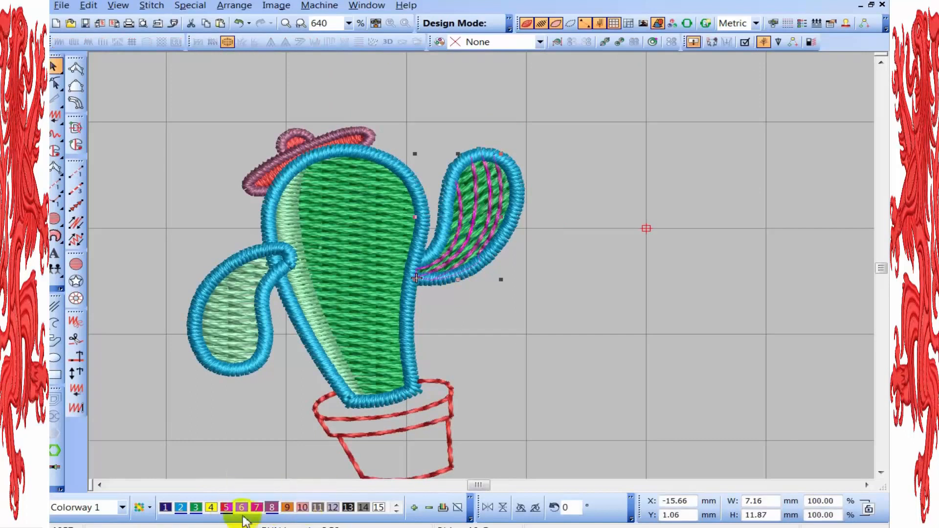
{"action": "key", "text": "z"}
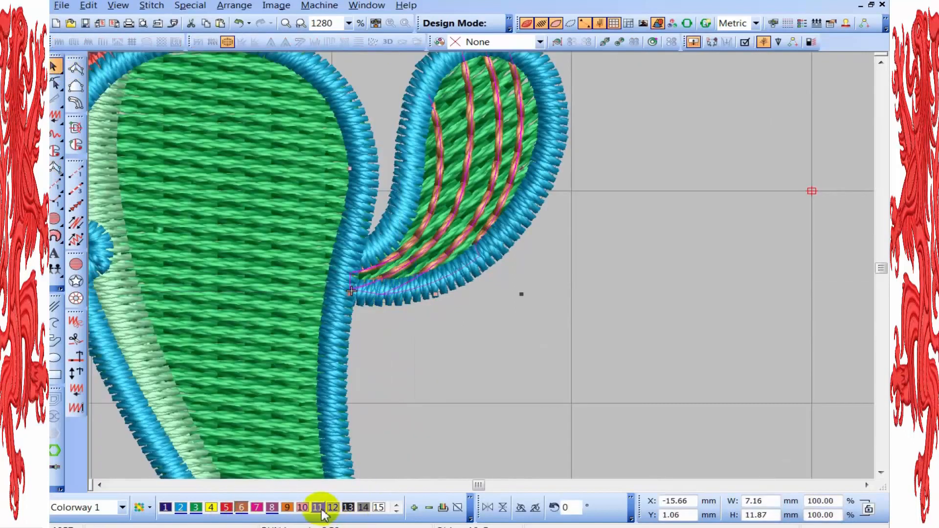
{"action": "left_click", "coordinate": [257, 507]}
{"action": "scroll", "coordinate": [257, 508], "scroll_direction": "down", "scroll_amount": 1}
{"action": "key", "text": "Escape"}
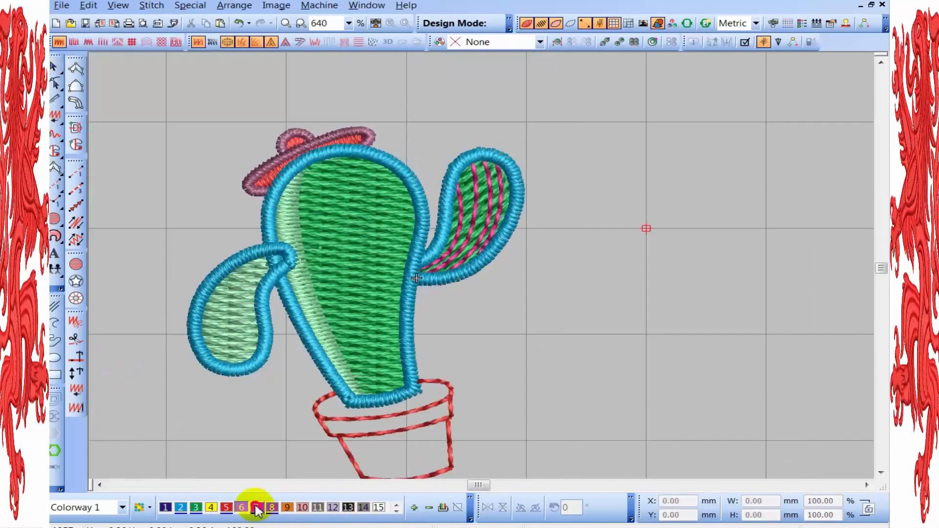
Start a paired-point column in colour 7 across the raised arm's lower outline where it meets the body
{"action": "scroll", "coordinate": [501, 277], "scroll_direction": "up", "scroll_amount": 2}
{"action": "left_click", "coordinate": [76, 68]}
{"action": "scroll", "coordinate": [175, 265], "scroll_direction": "up", "scroll_amount": 1}
{"action": "key", "text": "t"}
{"action": "key", "text": "t"}
{"action": "left_click", "coordinate": [352, 227]}
{"action": "left_click", "coordinate": [336, 332]}
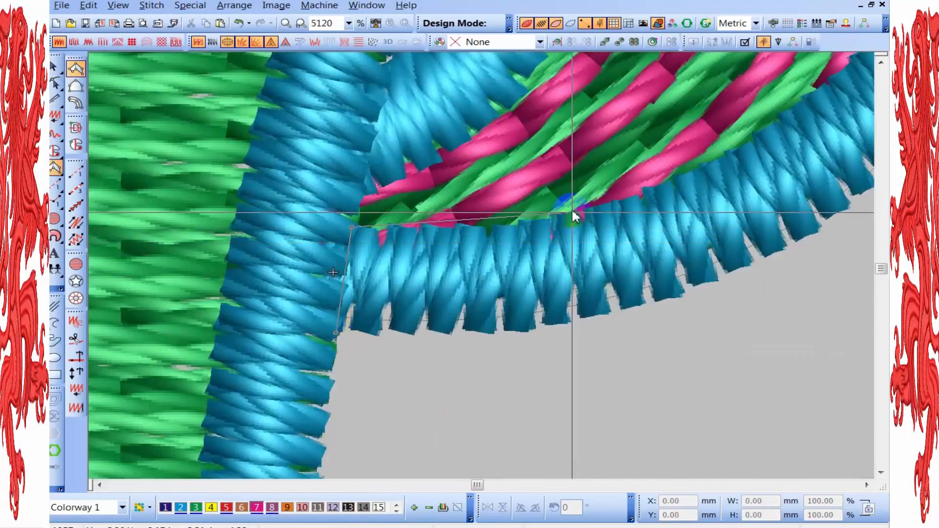
Continue the satin column's paired points along the raised arm's lower and outer edge, following the existing outline
{"action": "left_click", "coordinate": [571, 209]}
{"action": "left_click", "coordinate": [629, 312]}
{"action": "left_click", "coordinate": [638, 123]}
{"action": "left_click", "coordinate": [738, 178]}
{"action": "scroll", "coordinate": [753, 132], "scroll_direction": "down", "scroll_amount": 1}
{"action": "scroll", "coordinate": [511, 220], "scroll_direction": "up", "scroll_amount": 1}
{"action": "left_click", "coordinate": [462, 192]}
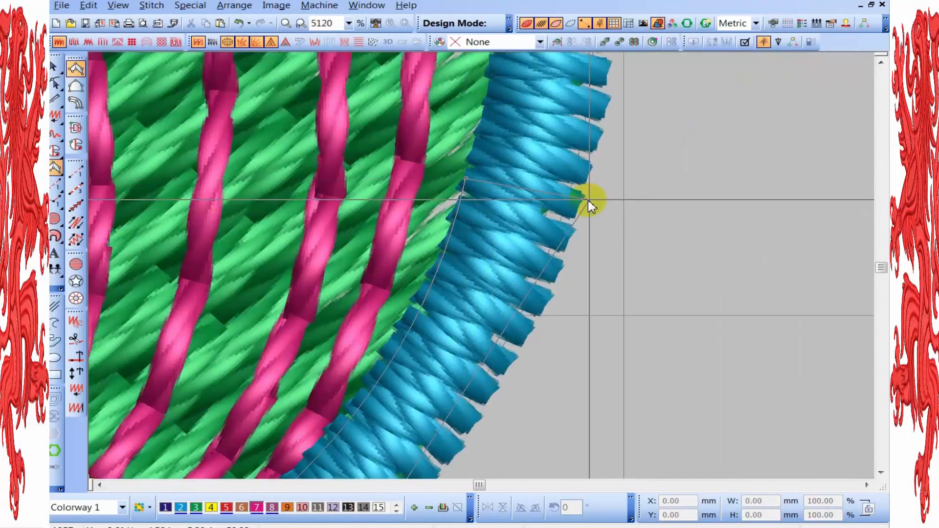
{"action": "left_click", "coordinate": [590, 200]}
{"action": "scroll", "coordinate": [593, 147], "scroll_direction": "down", "scroll_amount": 1}
{"action": "left_click", "coordinate": [478, 384]}
{"action": "right_click", "coordinate": [537, 380]}
Carry the column around the raised arm's rounded tip with curved point pairs and onto the inner edge
{"action": "right_click", "coordinate": [460, 304]}
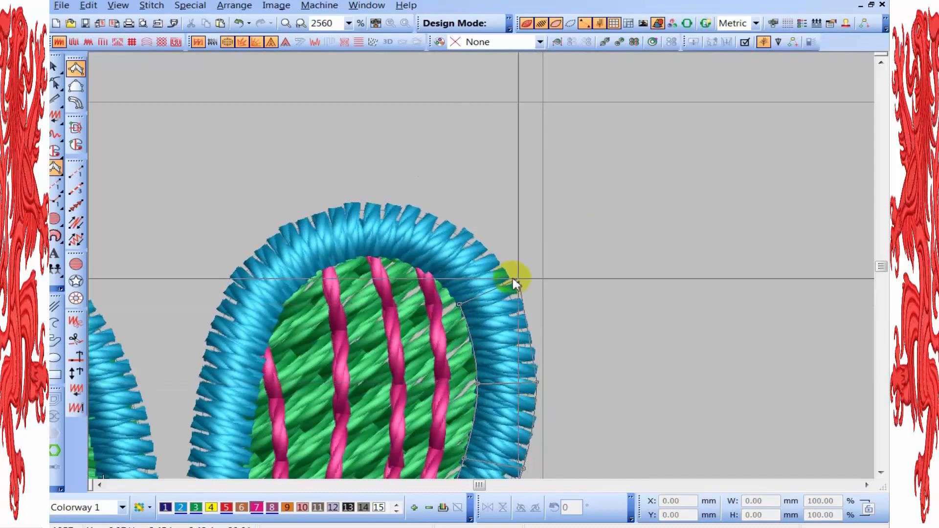
{"action": "right_click", "coordinate": [512, 278]}
{"action": "scroll", "coordinate": [368, 255], "scroll_direction": "up", "scroll_amount": 1}
{"action": "right_click", "coordinate": [389, 257]}
{"action": "right_click", "coordinate": [399, 151]}
{"action": "right_click", "coordinate": [203, 358]}
{"action": "right_click", "coordinate": [266, 291]}
{"action": "scroll", "coordinate": [339, 380], "scroll_direction": "down", "scroll_amount": 1}
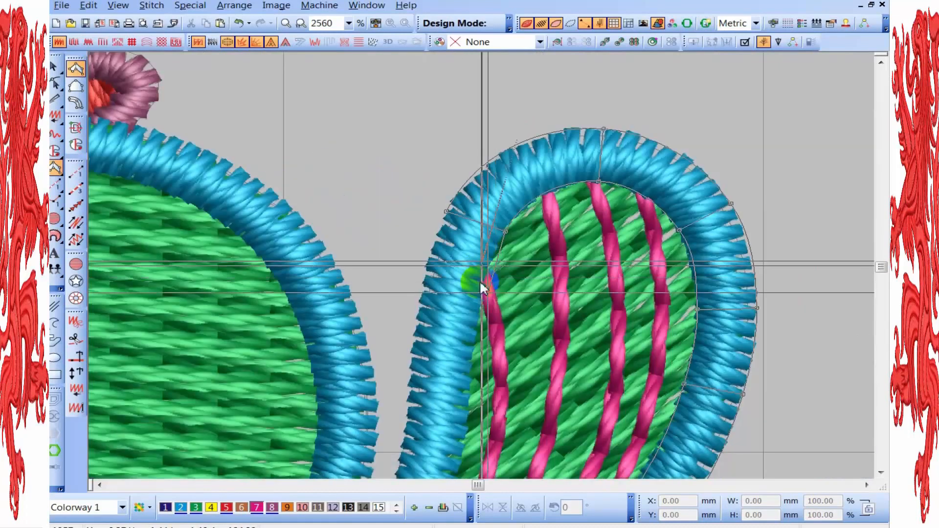
{"action": "scroll", "coordinate": [488, 307], "scroll_direction": "up", "scroll_amount": 1}
{"action": "right_click", "coordinate": [480, 251]}
{"action": "right_click", "coordinate": [357, 232]}
Continue the column with curved pairs down the raised arm's inner edge to the body and complete it
{"action": "scroll", "coordinate": [484, 459], "scroll_direction": "down", "scroll_amount": 1}
{"action": "right_click", "coordinate": [459, 308]}
{"action": "right_click", "coordinate": [397, 293]}
{"action": "scroll", "coordinate": [429, 394], "scroll_direction": "up", "scroll_amount": 1}
{"action": "right_click", "coordinate": [464, 315]}
{"action": "right_click", "coordinate": [371, 232]}
{"action": "scroll", "coordinate": [371, 233], "scroll_direction": "down", "scroll_amount": 1}
{"action": "right_click", "coordinate": [467, 363]}
{"action": "right_click", "coordinate": [450, 304]}
{"action": "right_click", "coordinate": [414, 374]}
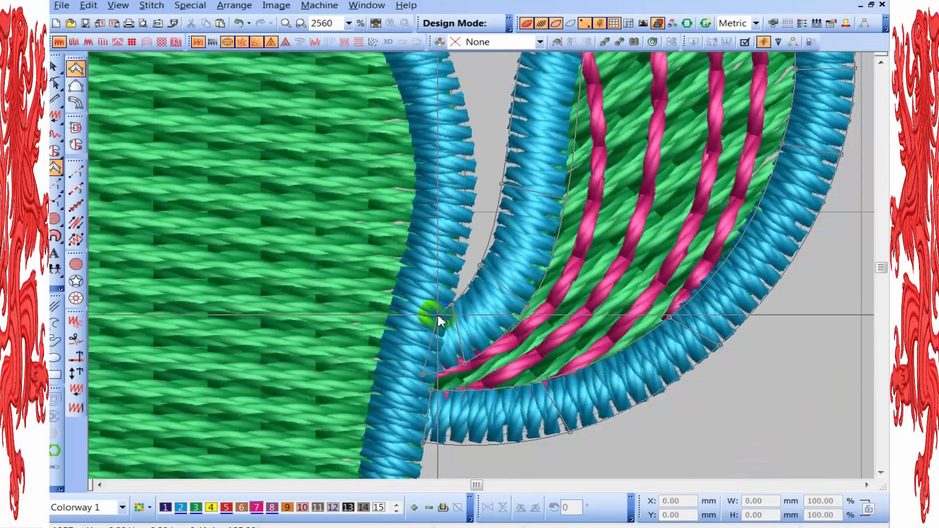
{"action": "right_click", "coordinate": [437, 313]}
{"action": "key", "text": "Return"}
Delete the old blue satin outline lying under the raised arm's new column
{"action": "scroll", "coordinate": [460, 293], "scroll_direction": "down", "scroll_amount": 2}
{"action": "scroll", "coordinate": [480, 265], "scroll_direction": "up", "scroll_amount": 2}
{"action": "left_click", "coordinate": [475, 230]}
{"action": "key", "text": "Delete"}
{"action": "scroll", "coordinate": [478, 264], "scroll_direction": "down", "scroll_amount": 1}
Reshape the new column's inner end where the raised arm meets the body, extending it under the body outline
{"action": "scroll", "coordinate": [479, 262], "scroll_direction": "up", "scroll_amount": 1}
{"action": "left_click", "coordinate": [490, 276]}
{"action": "key", "text": "h"}
{"action": "left_click_drag", "start_coordinate": [396, 313], "coordinate": [370, 321]}
{"action": "left_click_drag", "start_coordinate": [487, 305], "coordinate": [496, 290]}
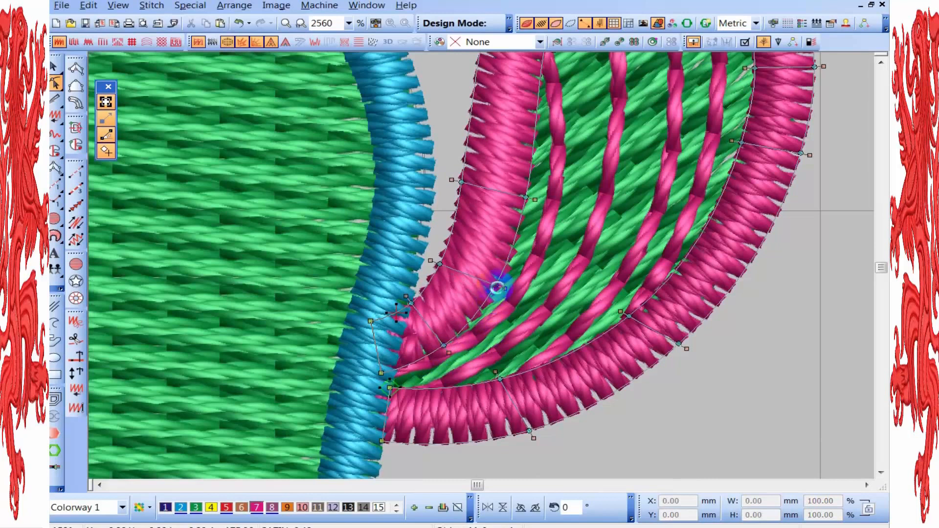
{"action": "scroll", "coordinate": [576, 195], "scroll_direction": "down", "scroll_amount": 1}
{"action": "scroll", "coordinate": [462, 142], "scroll_direction": "up", "scroll_amount": 1}
{"action": "scroll", "coordinate": [603, 264], "scroll_direction": "down", "scroll_amount": 2}
{"action": "key", "text": "Escape"}
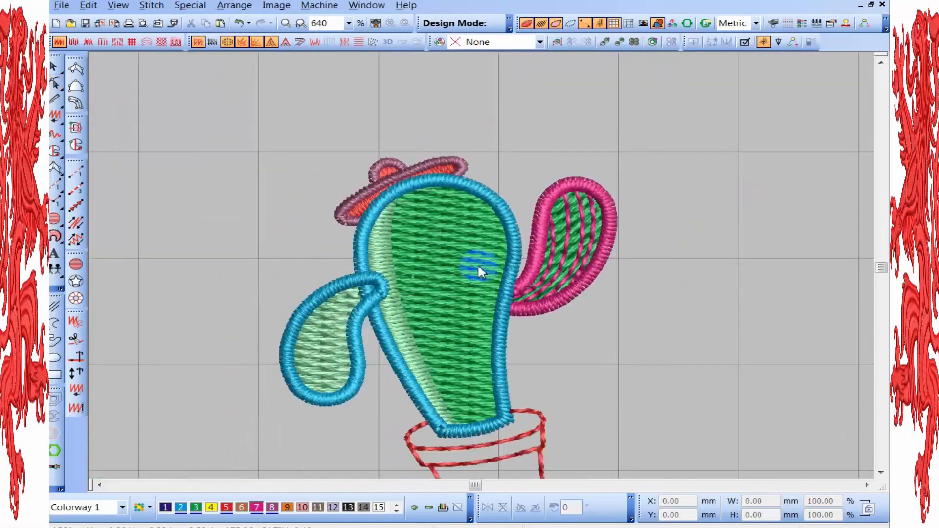
Turn off the realistic stitch view and show the backdrop artwork around the cactus body and sunglasses
{"action": "key", "text": "t"}
{"action": "key", "text": "d"}
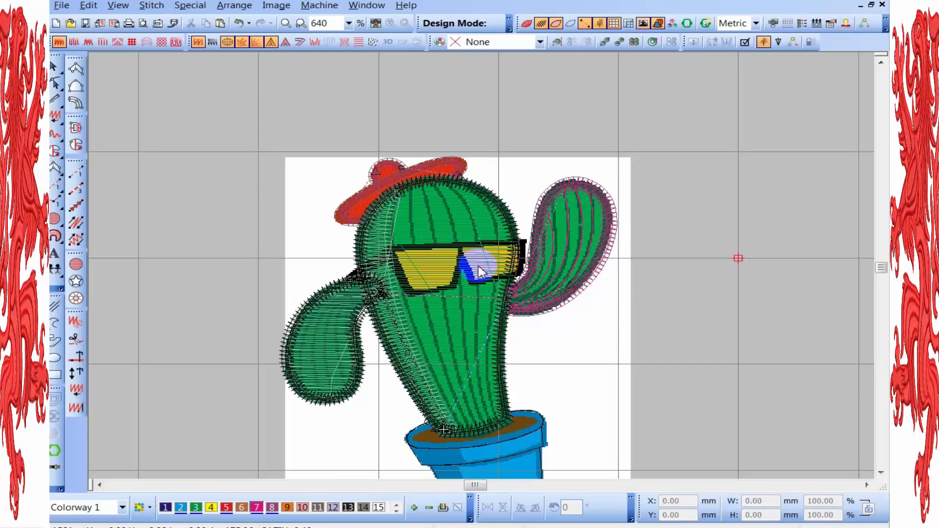
{"action": "scroll", "coordinate": [557, 323], "scroll_direction": "up", "scroll_amount": 3}
{"action": "left_click", "coordinate": [76, 68]}
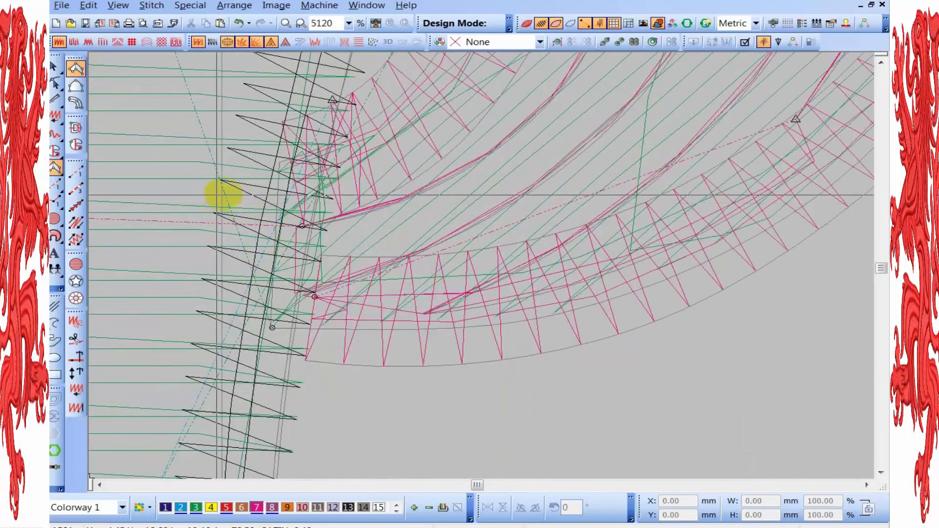
{"action": "left_click_drag", "start_coordinate": [325, 229], "coordinate": [351, 136]}
{"action": "key", "text": "d"}
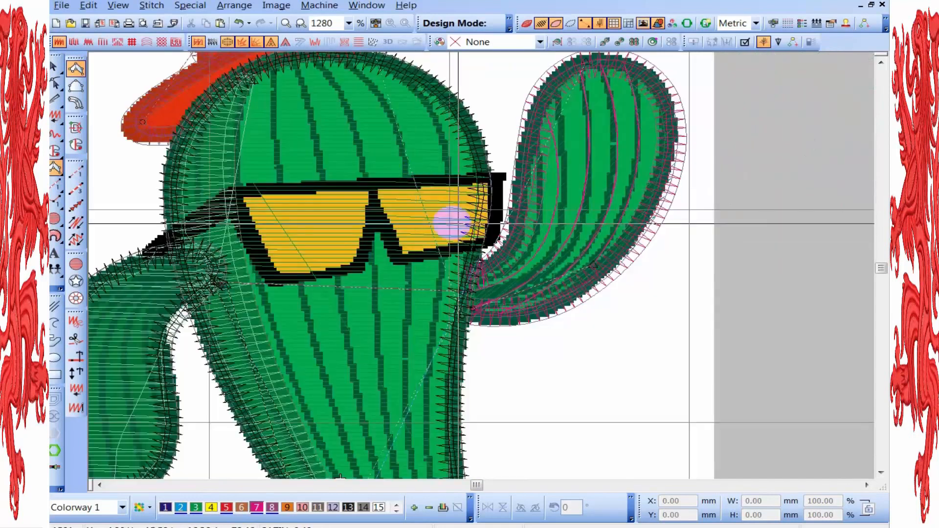
{"action": "scroll", "coordinate": [421, 175], "scroll_direction": "up", "scroll_amount": 1}
{"action": "scroll", "coordinate": [534, 268], "scroll_direction": "up", "scroll_amount": 1}
{"action": "scroll", "coordinate": [483, 270], "scroll_direction": "down", "scroll_amount": 1}
Digitize running stitch ribs above the sunglasses, tracing the two nearest the raised arm and returning along the second
{"action": "left_click", "coordinate": [69, 177]}
{"action": "scroll", "coordinate": [482, 265], "scroll_direction": "up", "scroll_amount": 1}
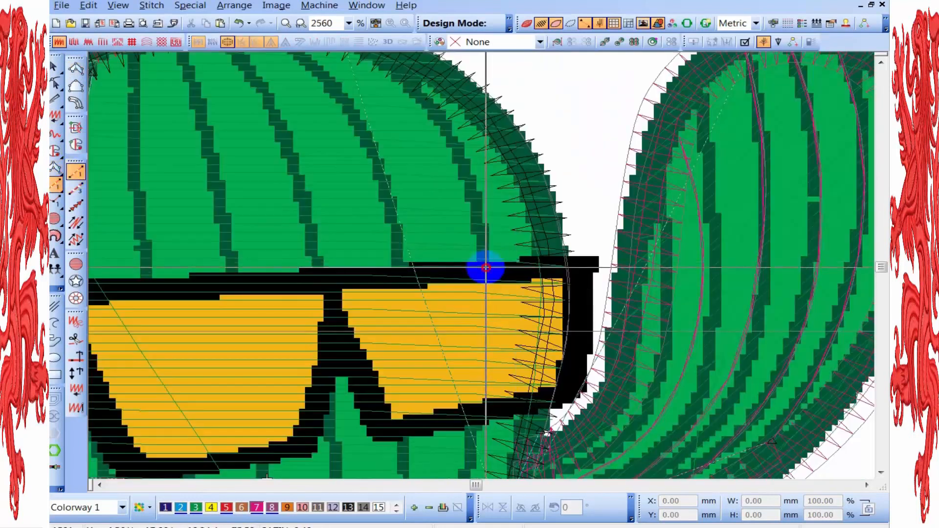
{"action": "scroll", "coordinate": [415, 165], "scroll_direction": "up", "scroll_amount": 1}
{"action": "left_click", "coordinate": [429, 150]}
{"action": "right_click", "coordinate": [523, 266]}
{"action": "left_click", "coordinate": [553, 368]}
{"action": "left_click", "coordinate": [471, 385]}
{"action": "right_click", "coordinate": [455, 294]}
{"action": "left_click", "coordinate": [330, 129]}
{"action": "right_click", "coordinate": [455, 294]}
{"action": "left_click", "coordinate": [471, 385]}
{"action": "left_click", "coordinate": [390, 392]}
Continue the running stitch through the next three ribs above the sunglasses, going up and back down each one
{"action": "right_click", "coordinate": [368, 291]}
{"action": "left_click", "coordinate": [275, 131]}
{"action": "right_click", "coordinate": [367, 291]}
{"action": "left_click", "coordinate": [389, 392]}
{"action": "left_click", "coordinate": [301, 391]}
{"action": "right_click", "coordinate": [272, 241]}
{"action": "left_click", "coordinate": [235, 127]}
{"action": "right_click", "coordinate": [273, 240]}
{"action": "left_click", "coordinate": [300, 391]}
{"action": "left_click", "coordinate": [219, 392]}
{"action": "right_click", "coordinate": [203, 295]}
{"action": "left_click", "coordinate": [201, 152]}
{"action": "left_click", "coordinate": [202, 138]}
{"action": "right_click", "coordinate": [203, 295]}
{"action": "left_click", "coordinate": [219, 392]}
Trace the rib bordering the shaded strip up to the head outline and carry the line along that outline
{"action": "scroll", "coordinate": [219, 392], "scroll_direction": "up", "scroll_amount": 1}
{"action": "left_click", "coordinate": [304, 264]}
{"action": "scroll", "coordinate": [369, 220], "scroll_direction": "down", "scroll_amount": 1}
{"action": "right_click", "coordinate": [450, 136]}
{"action": "scroll", "coordinate": [450, 137], "scroll_direction": "up", "scroll_amount": 1}
{"action": "left_click", "coordinate": [487, 142]}
{"action": "right_click", "coordinate": [425, 172]}
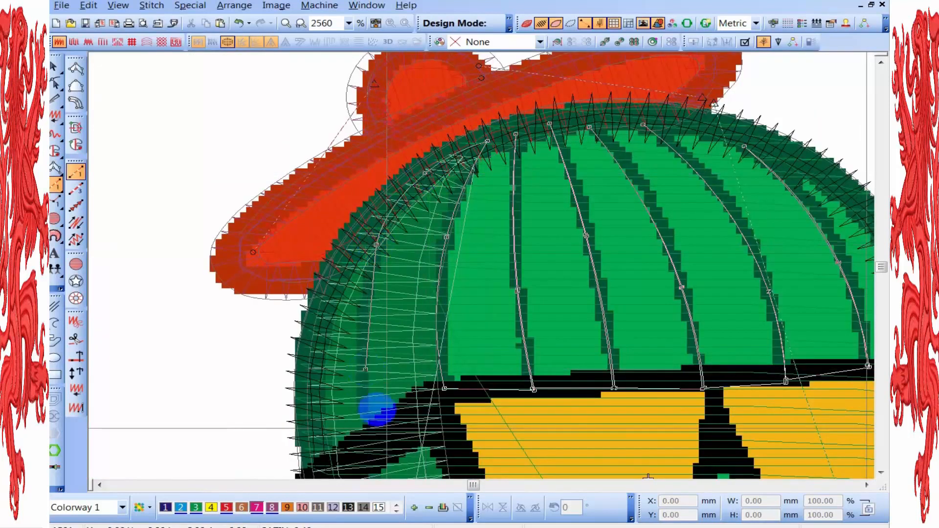
Trace the head's shaded-side rib down to the sunglasses arm and back, completing the upper ribs as running stitches
{"action": "key", "text": "c"}
{"action": "key", "text": "shift+z"}
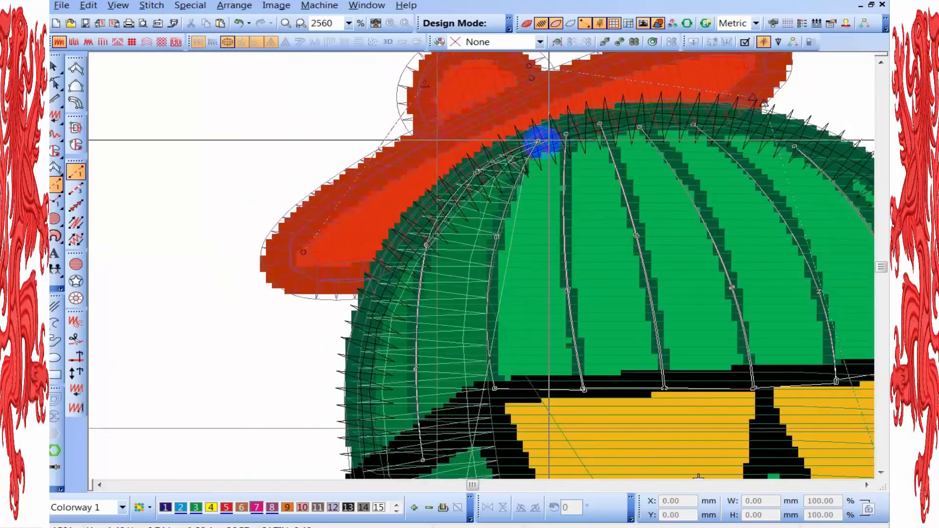
{"action": "key", "text": "c"}
{"action": "key", "text": "c"}
{"action": "key", "text": "t"}
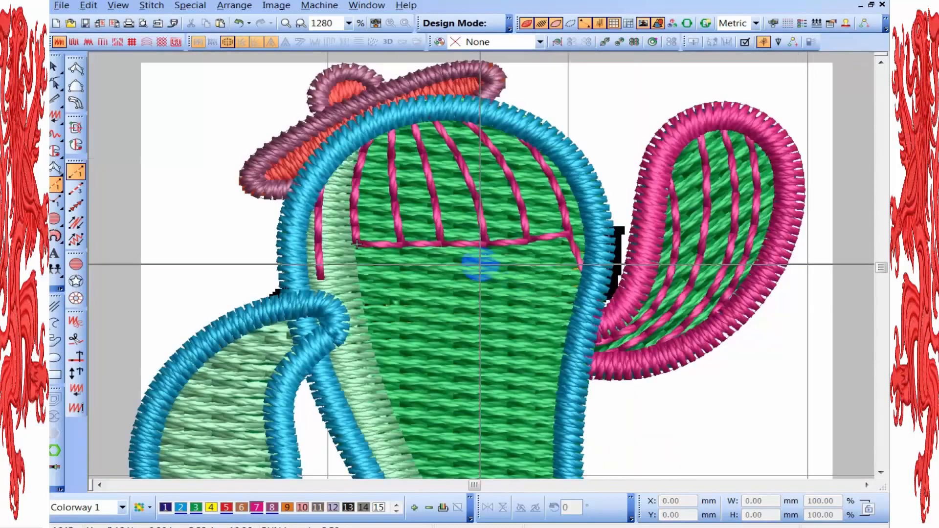
Start a running stitch below the sunglasses, tracing the rib beside the shaded strip down to the base outline
{"action": "key", "text": "t"}
{"action": "key", "text": "c"}
{"action": "key", "text": "c"}
{"action": "key", "text": "c"}
{"action": "key", "text": "z"}
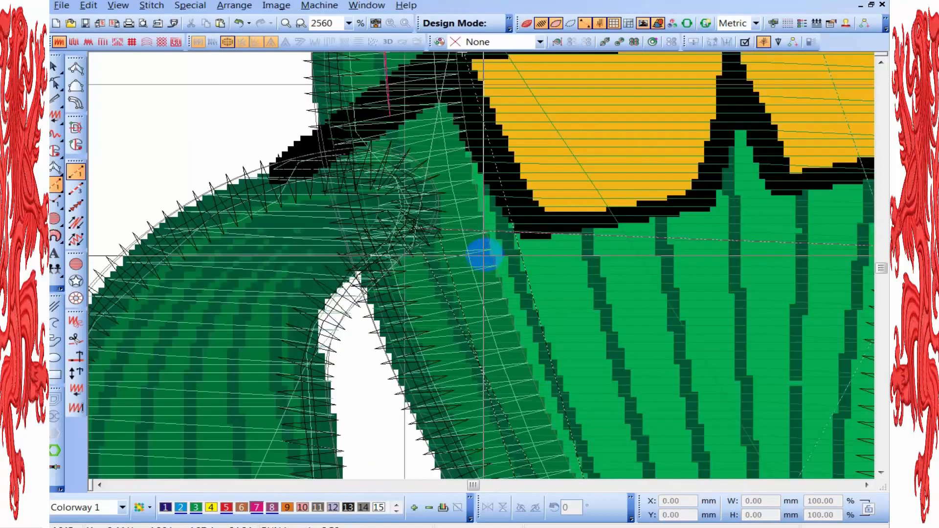
{"action": "key", "text": "shift+z"}
{"action": "key", "text": "z"}
{"action": "key", "text": "c"}
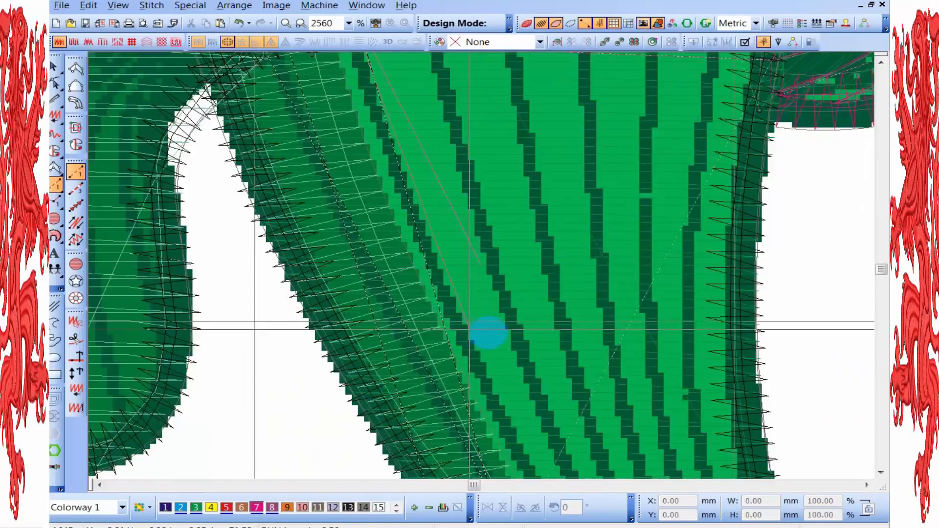
{"action": "key", "text": "shift+z"}
{"action": "key", "text": "shift+z"}
{"action": "key", "text": "z"}
{"action": "key", "text": "z"}
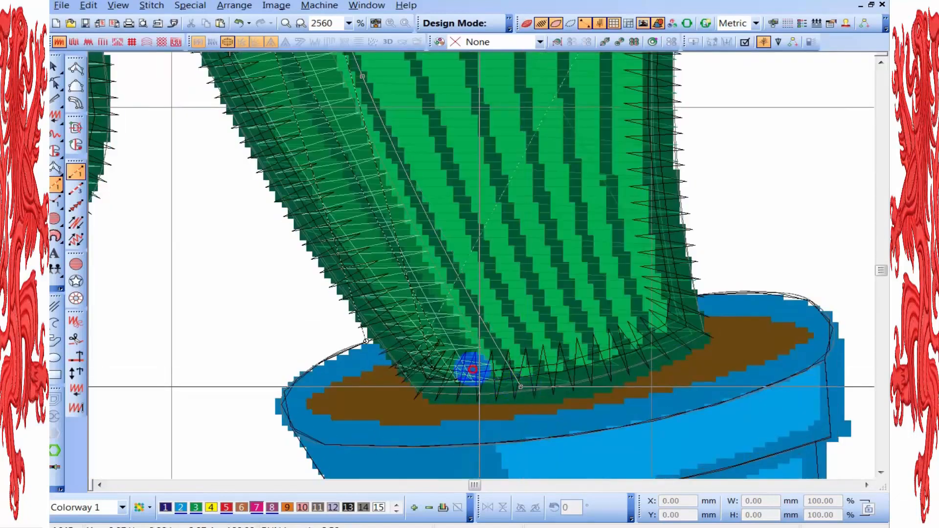
{"action": "left_click", "coordinate": [480, 386]}
Trace the shaded strip's rib up to the lowered arm's joint and back down to the base outline
{"action": "key", "text": "shift+z"}
{"action": "key", "text": "c"}
{"action": "key", "text": "z"}
{"action": "left_click", "coordinate": [346, 172]}
{"action": "key", "text": "c"}
{"action": "key", "text": "c"}
{"action": "key", "text": "c"}
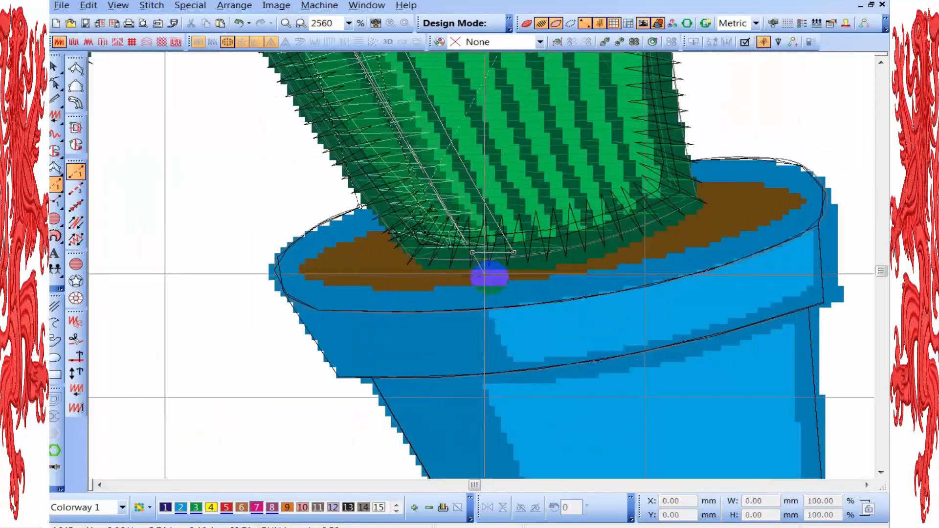
{"action": "key", "text": "c"}
{"action": "key", "text": "shift+z"}
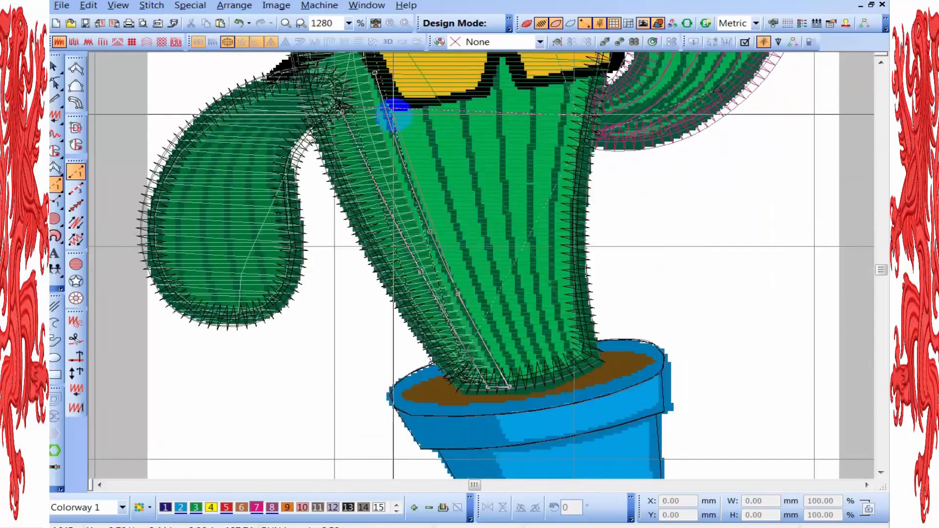
Return up the first lower rib and trace the next two ribs below the sunglasses lens nearest the lowered arm
{"action": "key", "text": "c"}
{"action": "key", "text": "z"}
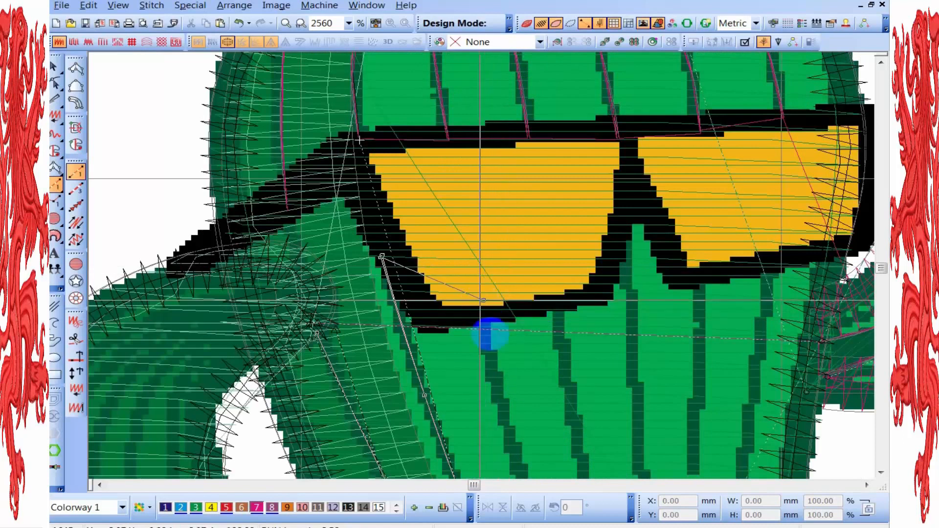
{"action": "key", "text": "shift+z"}
{"action": "key", "text": "c"}
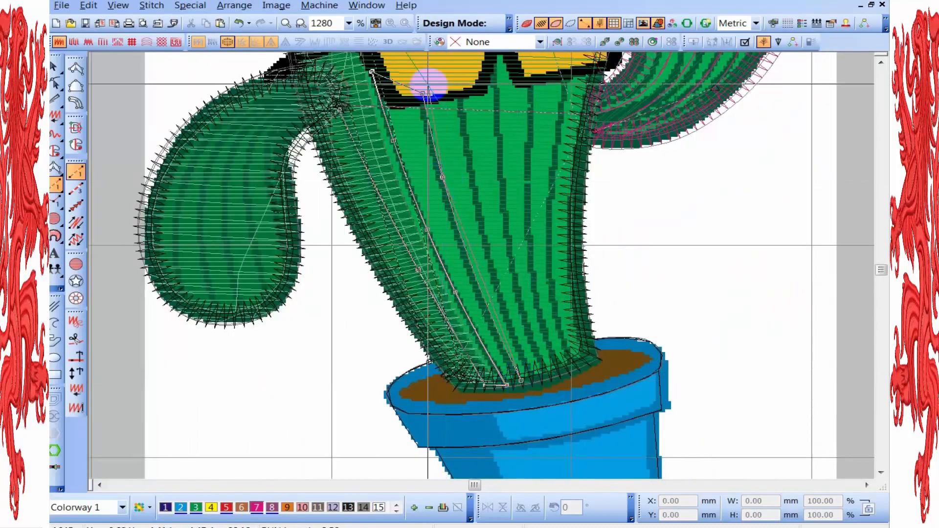
{"action": "key", "text": "z"}
{"action": "key", "text": "shift+z"}
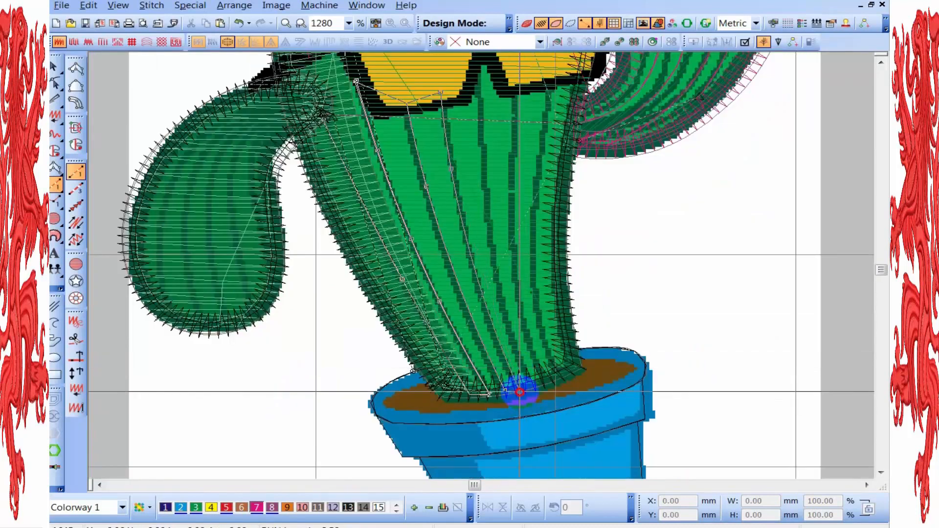
{"action": "key", "text": "z"}
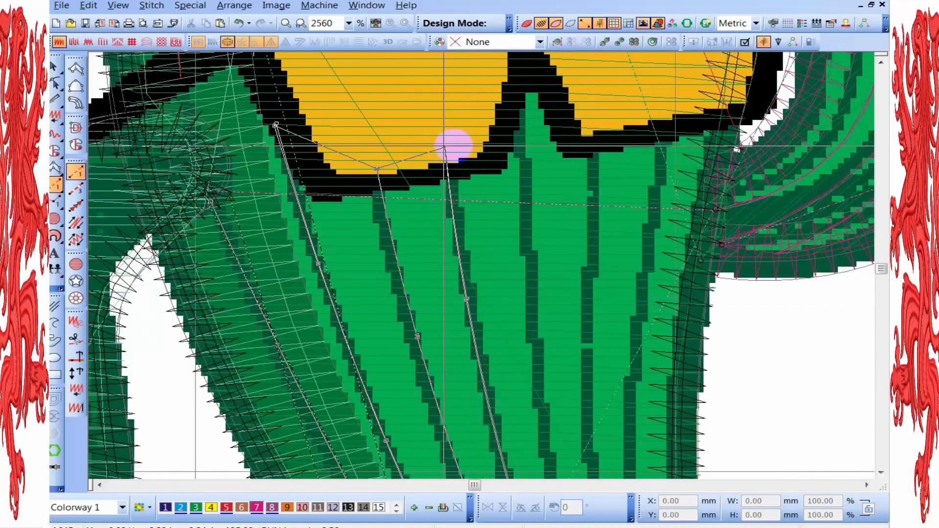
Trace the ribs below the sunglasses' nose bridge and second lens down to the base and back up
{"action": "scroll", "coordinate": [509, 310], "scroll_direction": "down", "scroll_amount": 3}
{"action": "key", "text": "shift+z"}
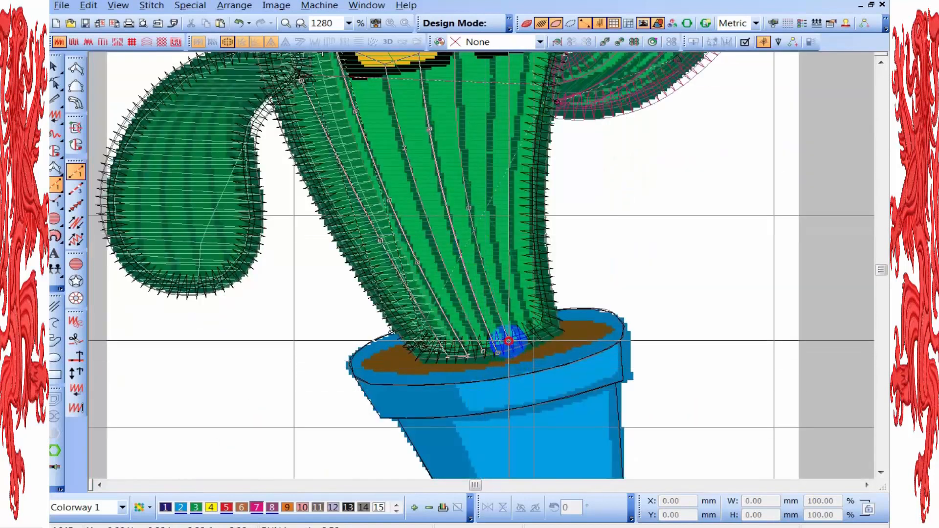
{"action": "scroll", "coordinate": [472, 209], "scroll_direction": "up", "scroll_amount": 3}
{"action": "key", "text": "z"}
{"action": "scroll", "coordinate": [479, 269], "scroll_direction": "down", "scroll_amount": 6}
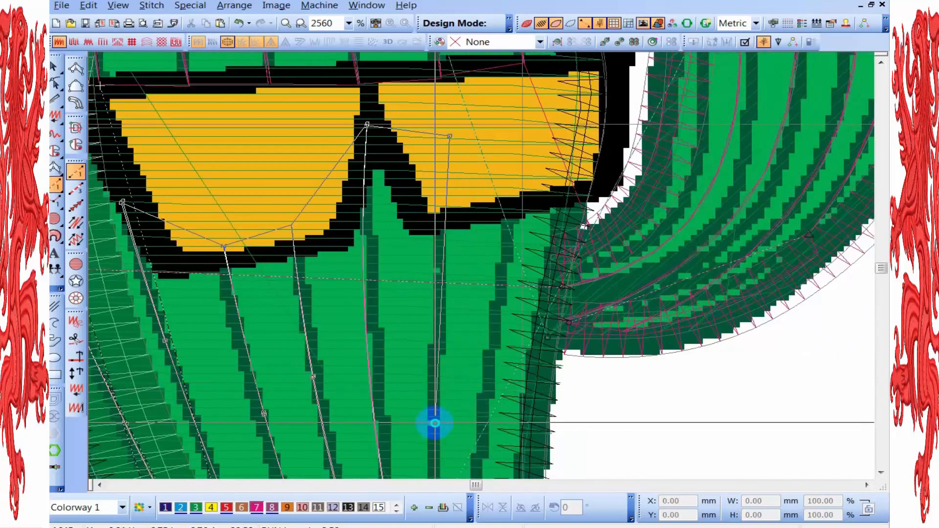
{"action": "scroll", "coordinate": [482, 209], "scroll_direction": "up", "scroll_amount": 2}
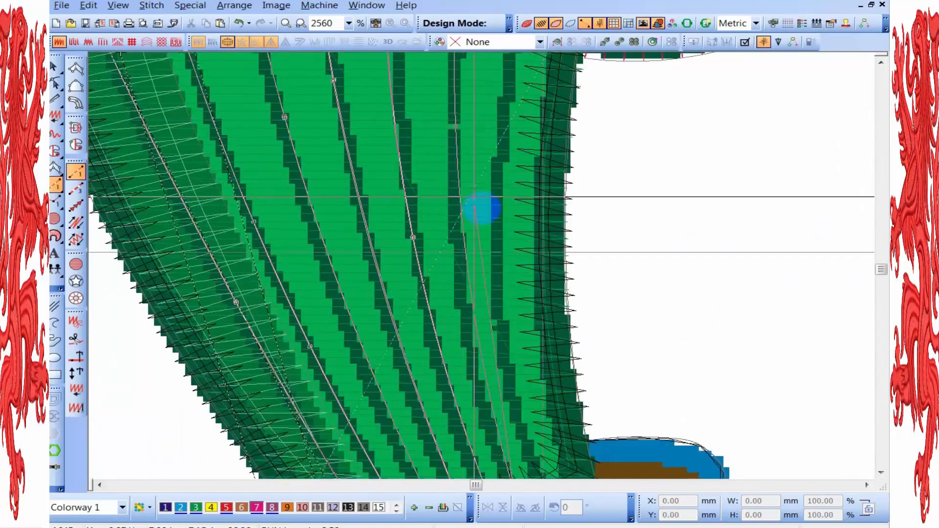
{"action": "scroll", "coordinate": [459, 220], "scroll_direction": "up", "scroll_amount": 4}
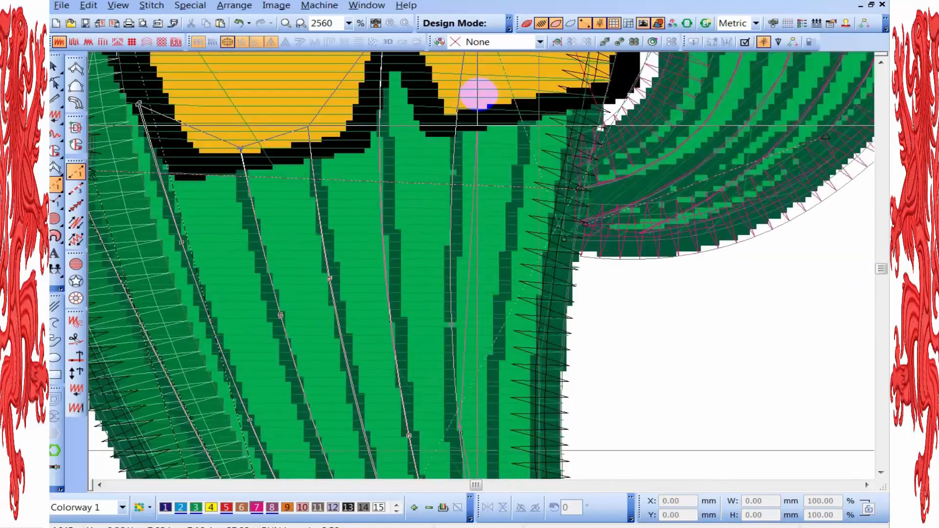
Trace the last rib beside the body's outline down to the base and back, and complete the running stitch
{"action": "left_click", "coordinate": [532, 196]}
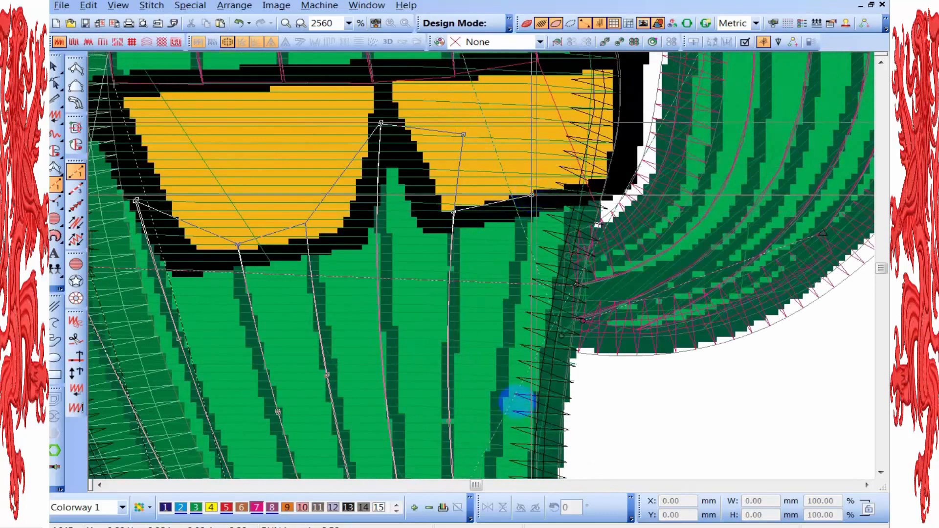
{"action": "scroll", "coordinate": [516, 400], "scroll_direction": "down", "scroll_amount": 2}
{"action": "scroll", "coordinate": [479, 279], "scroll_direction": "up", "scroll_amount": 2}
{"action": "scroll", "coordinate": [512, 433], "scroll_direction": "down", "scroll_amount": 4}
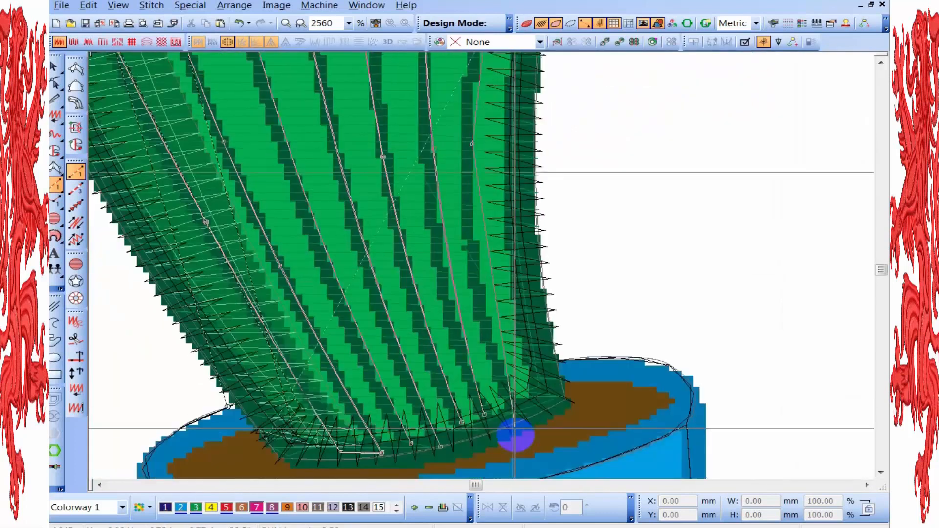
{"action": "scroll", "coordinate": [495, 312], "scroll_direction": "up", "scroll_amount": 2}
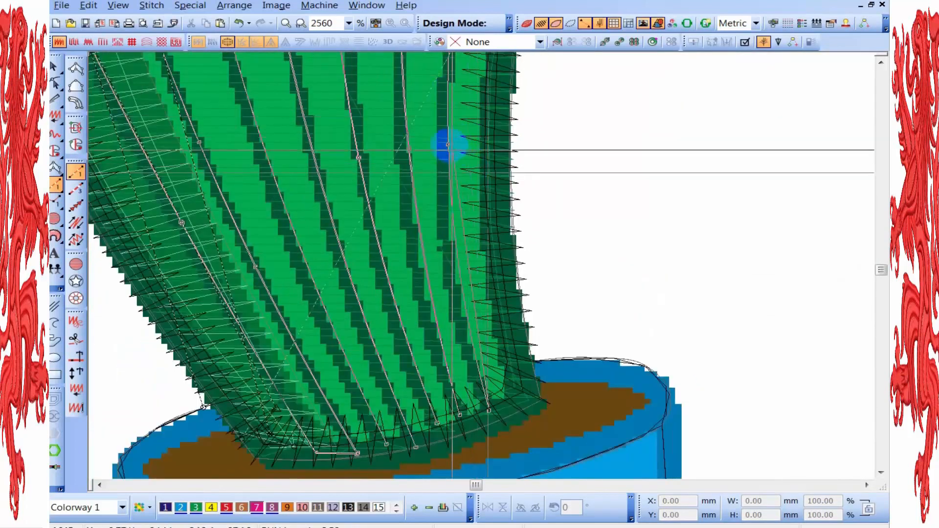
{"action": "scroll", "coordinate": [475, 186], "scroll_direction": "down", "scroll_amount": 1}
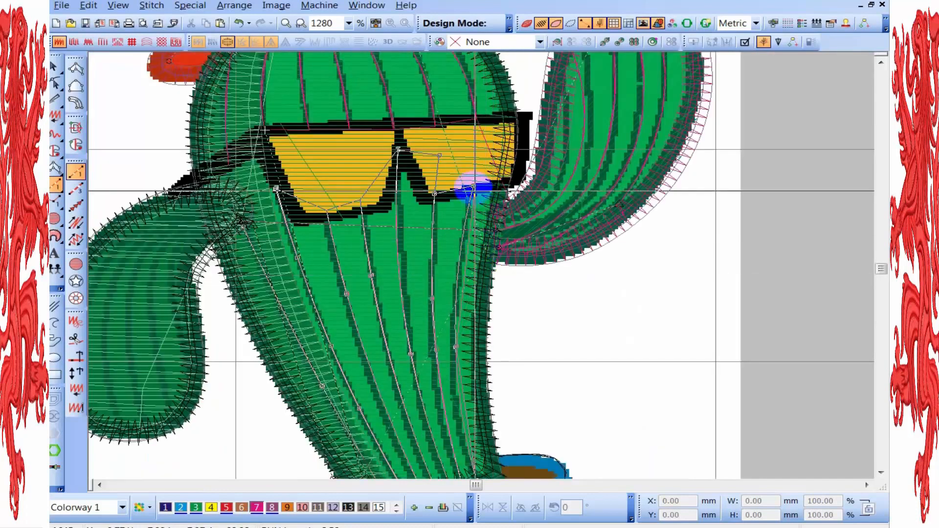
{"action": "key", "text": "Return"}
Examine the body ribs and the whole cactus design in outline and realistic stitch views
{"action": "scroll", "coordinate": [528, 294], "scroll_direction": "down", "scroll_amount": 1}
{"action": "key", "text": "t"}
{"action": "scroll", "coordinate": [439, 270], "scroll_direction": "up", "scroll_amount": 1}
{"action": "scroll", "coordinate": [483, 268], "scroll_direction": "down", "scroll_amount": 1}
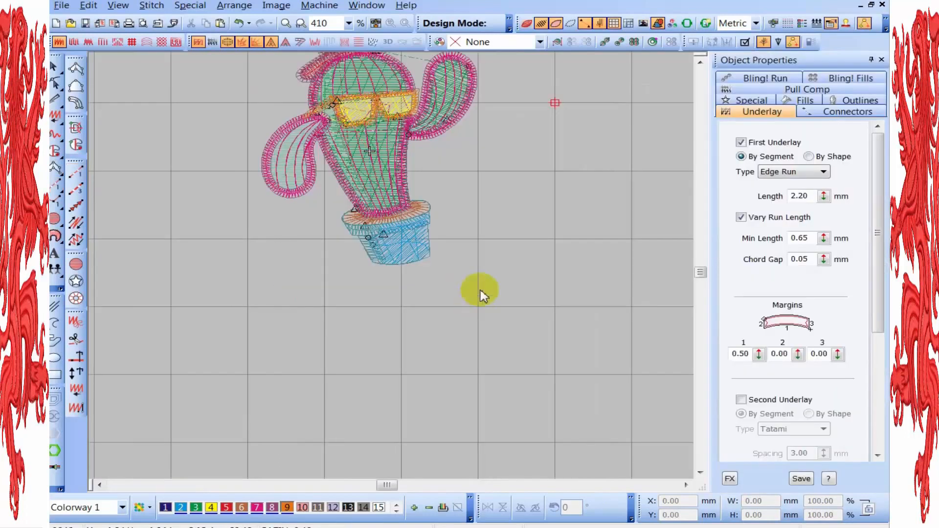
{"action": "scroll", "coordinate": [483, 289], "scroll_direction": "down", "scroll_amount": 1}
{"action": "scroll", "coordinate": [394, 262], "scroll_direction": "up", "scroll_amount": 1}
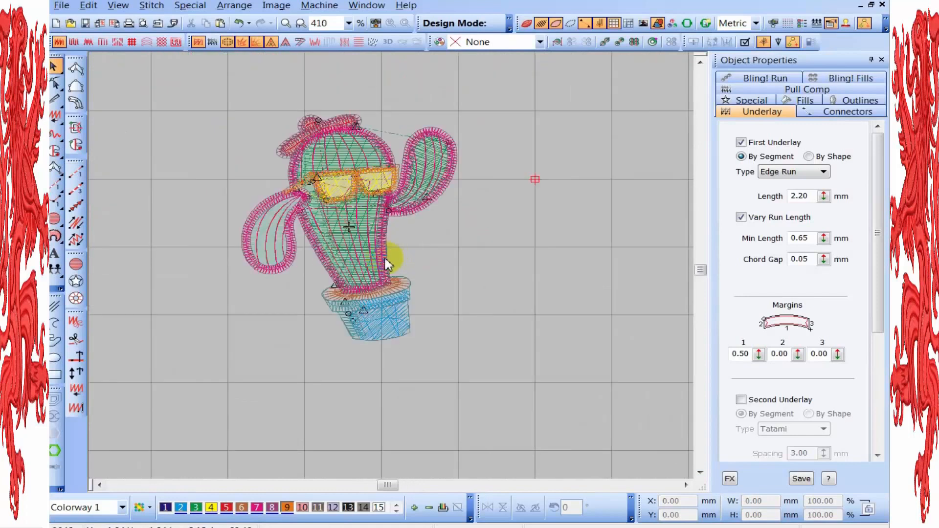
{"action": "key", "text": "t"}
{"action": "key", "text": "t"}
{"action": "key", "text": "t"}
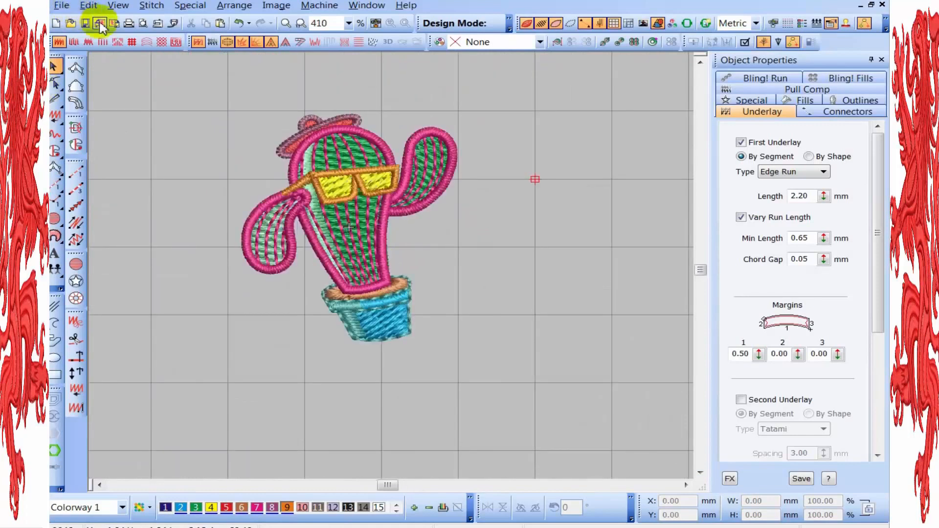
Select all the satin-stitched objects in the cactus design
{"action": "left_click", "coordinate": [88, 6]}
{"action": "mouse_move", "coordinate": [211, 227]}
{"action": "left_click", "coordinate": [274, 244]}
{"action": "left_click", "coordinate": [386, 250]}
{"action": "double_click", "coordinate": [380, 242]}
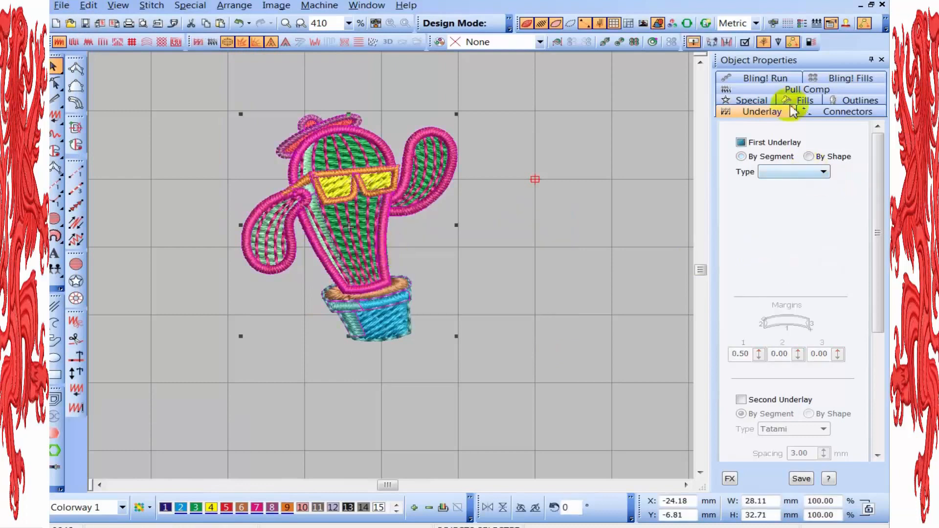
Try Center Run as the first underlay for the selected satin objects, and undo the change
{"action": "left_click", "coordinate": [741, 142]}
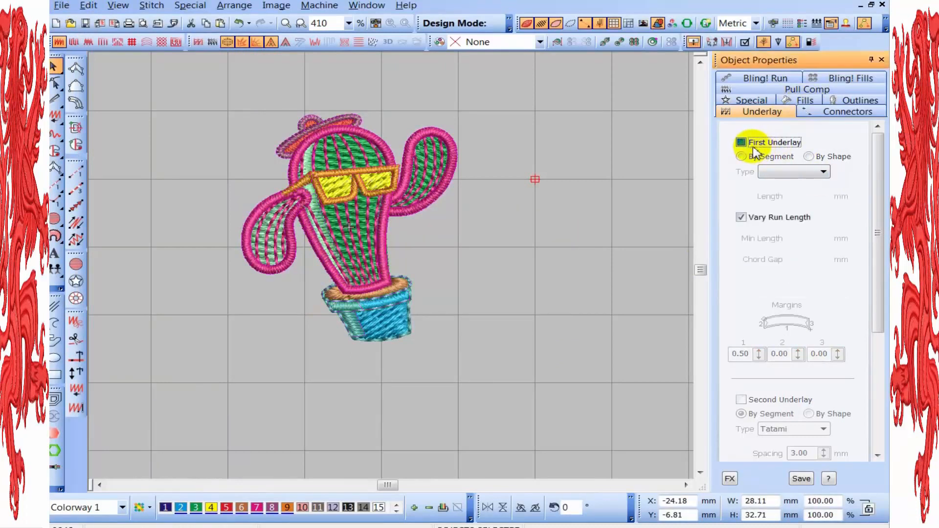
{"action": "left_click", "coordinate": [802, 172]}
{"action": "left_click", "coordinate": [793, 193]}
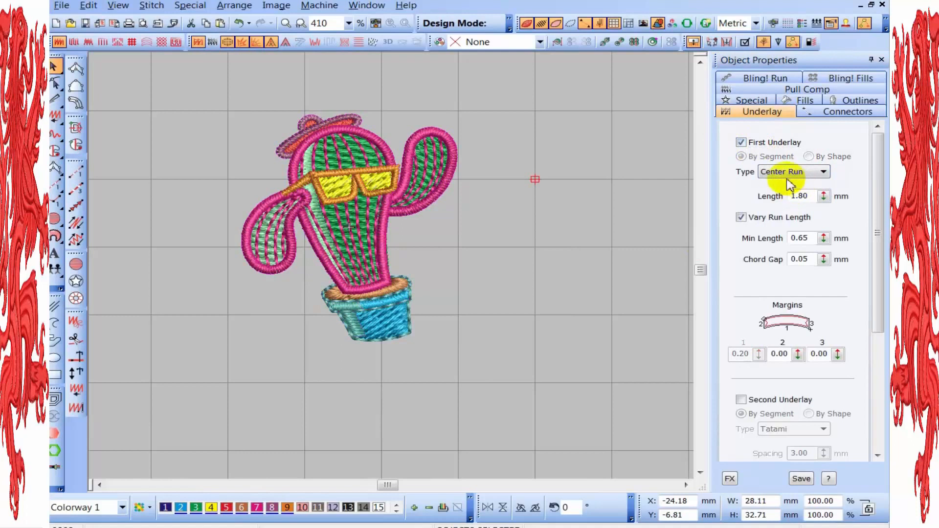
{"action": "key", "text": "ctrl+z"}
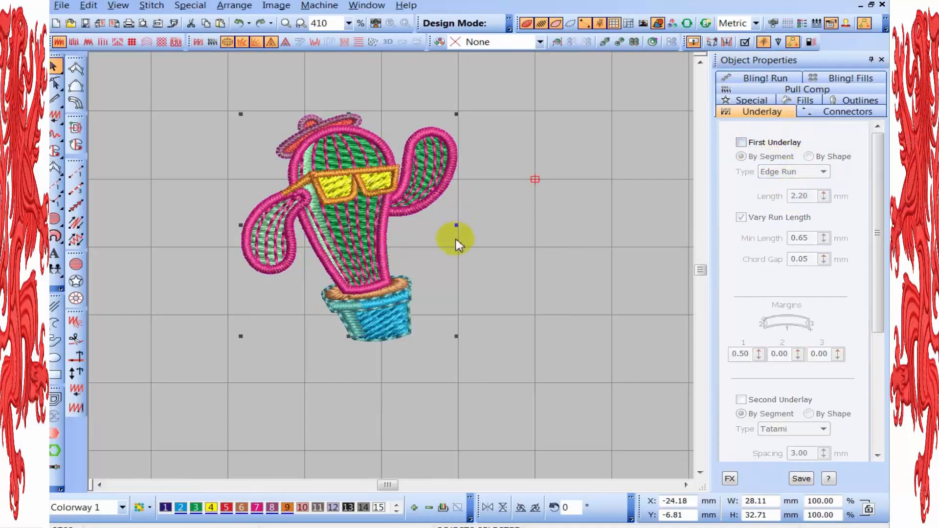
Set the stitch spacing of the selected satin objects to 0.45 mm and deselect them
{"action": "key", "text": "t"}
{"action": "left_click", "coordinate": [808, 100]}
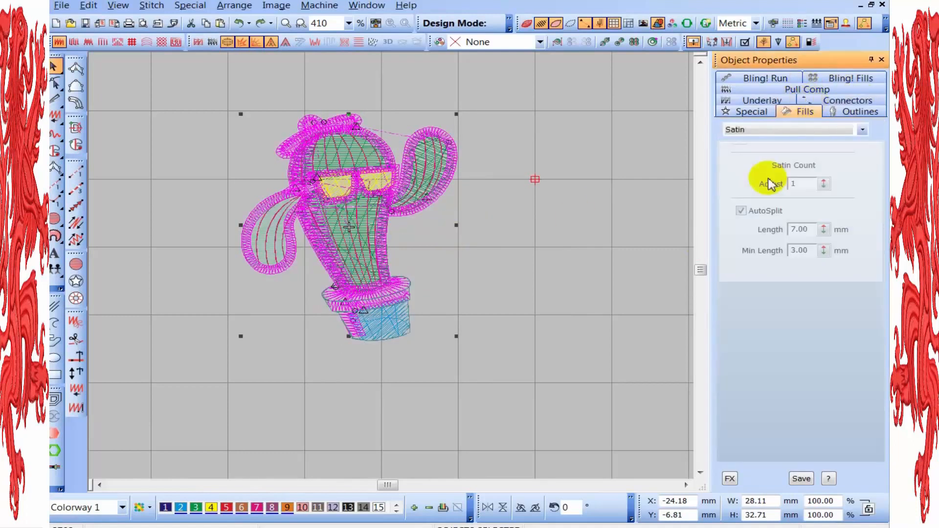
{"action": "left_click", "coordinate": [800, 176]}
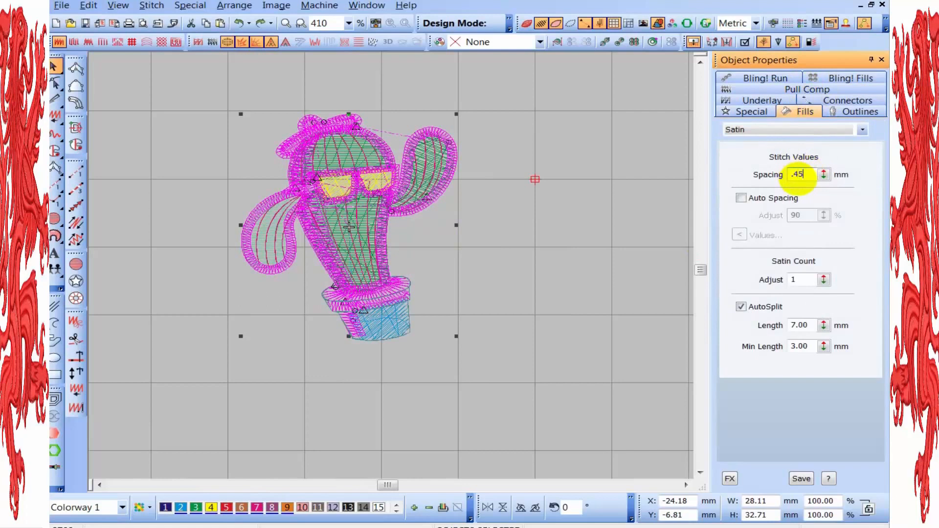
{"action": "left_click", "coordinate": [614, 278]}
Set the sunglasses lens and pot tatami fills to 0.40 mm spacing, 4.00 mm length and 1.00 mm minimum length
{"action": "scroll", "coordinate": [405, 206], "scroll_direction": "up", "scroll_amount": 1}
{"action": "key", "text": "t"}
{"action": "scroll", "coordinate": [294, 258], "scroll_direction": "up", "scroll_amount": 1}
{"action": "scroll", "coordinate": [354, 276], "scroll_direction": "down", "scroll_amount": 1}
{"action": "left_click", "coordinate": [357, 233]}
{"action": "left_click", "coordinate": [357, 236]}
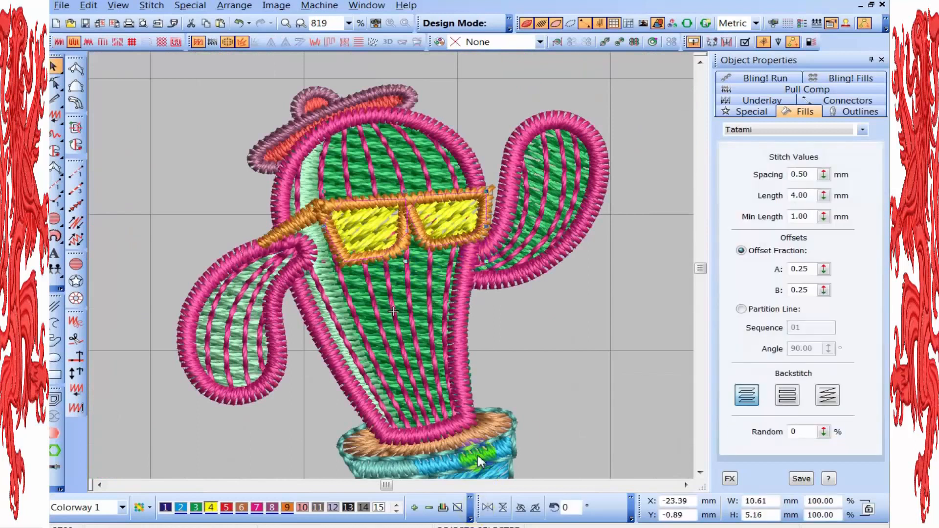
{"action": "key", "text": "shift+z"}
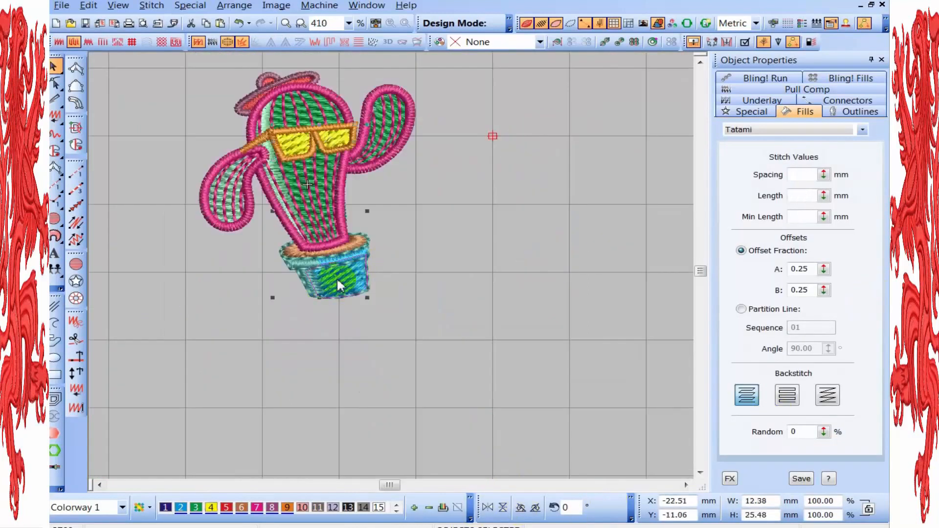
{"action": "left_click", "coordinate": [796, 175]}
{"action": "left_click", "coordinate": [806, 197]}
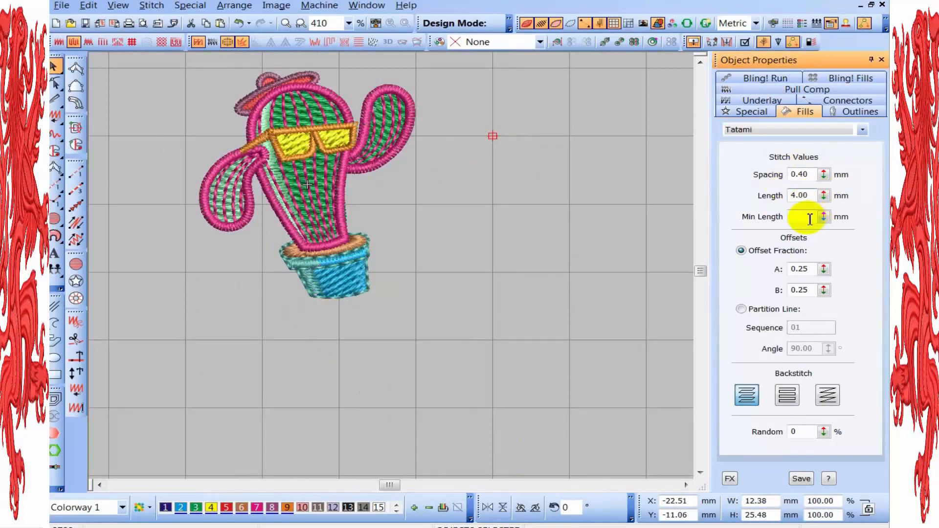
{"action": "key", "text": "Return"}
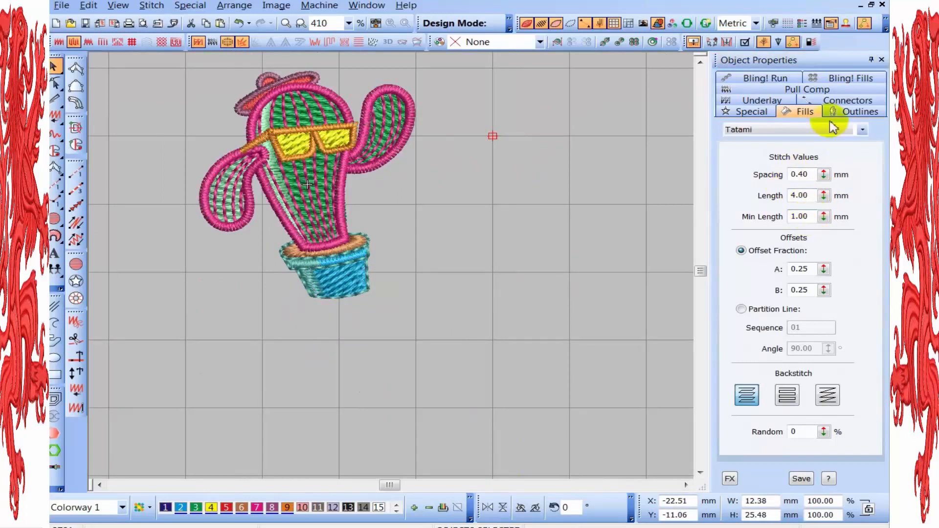
Set the first tatami underlay's stitch length to 4.00 mm for the selected lens and pot fills, and deselect them
{"action": "left_click", "coordinate": [761, 100]}
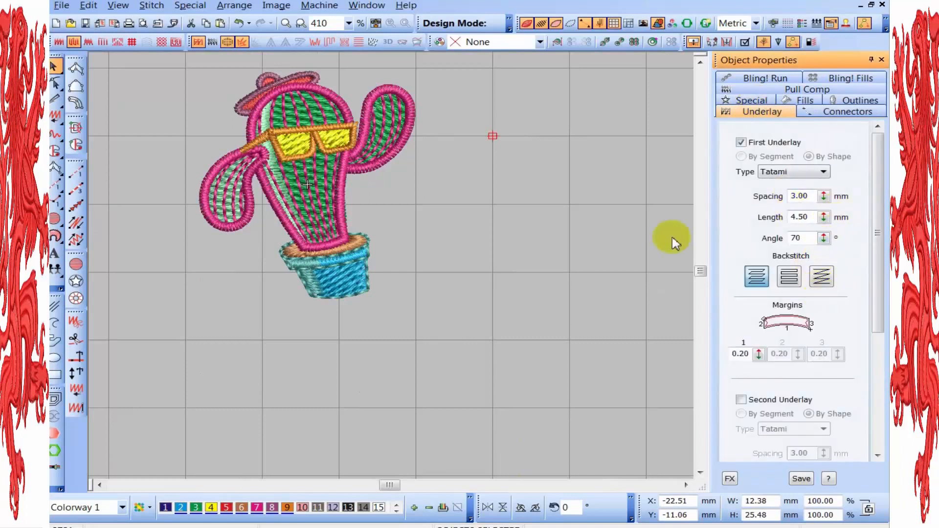
{"action": "double_click", "coordinate": [806, 217]}
{"action": "type", "text": "4"}
{"action": "key", "text": "Return"}
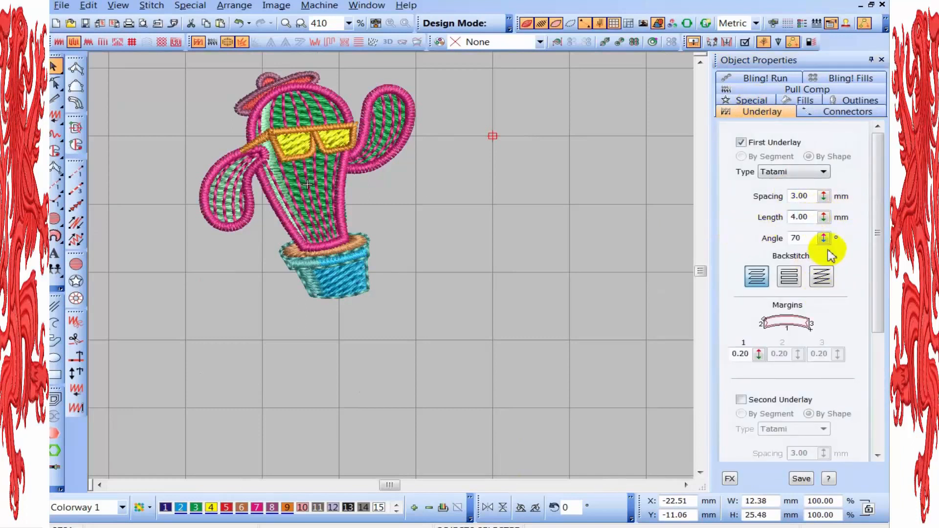
{"action": "scroll", "coordinate": [390, 294], "scroll_direction": "up", "scroll_amount": 1}
{"action": "key", "text": "Escape"}
Examine the sunglasses, body and whole cactus design in outline and realistic stitch views
{"action": "scroll", "coordinate": [387, 249], "scroll_direction": "down", "scroll_amount": 2}
{"action": "scroll", "coordinate": [397, 272], "scroll_direction": "up", "scroll_amount": 2}
{"action": "scroll", "coordinate": [397, 276], "scroll_direction": "up", "scroll_amount": 2}
{"action": "key", "text": "t"}
{"action": "scroll", "coordinate": [396, 275], "scroll_direction": "down", "scroll_amount": 1}
{"action": "scroll", "coordinate": [393, 273], "scroll_direction": "up", "scroll_amount": 1}
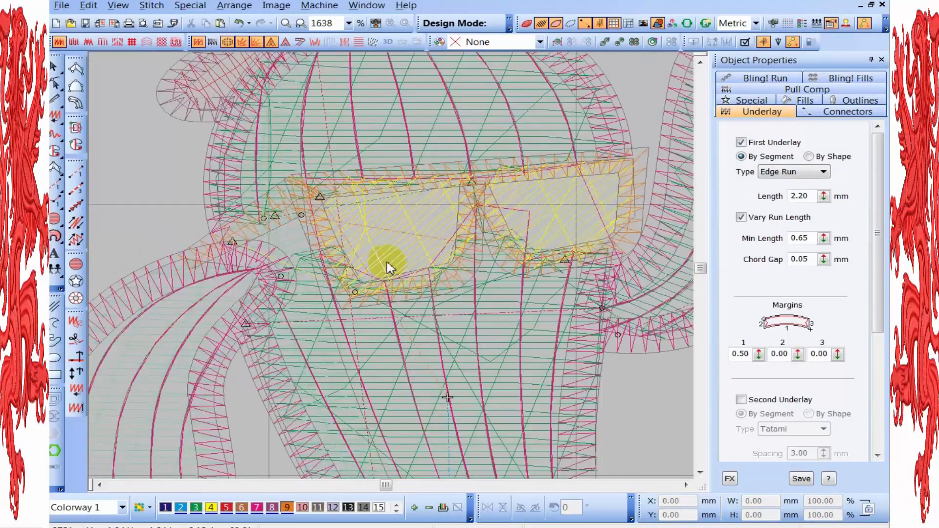
{"action": "scroll", "coordinate": [389, 269], "scroll_direction": "down", "scroll_amount": 1}
{"action": "key", "text": "t"}
{"action": "scroll", "coordinate": [392, 269], "scroll_direction": "down", "scroll_amount": 2}
{"action": "scroll", "coordinate": [393, 270], "scroll_direction": "up", "scroll_amount": 1}
{"action": "scroll", "coordinate": [391, 270], "scroll_direction": "up", "scroll_amount": 1}
{"action": "scroll", "coordinate": [325, 254], "scroll_direction": "down", "scroll_amount": 2}
{"action": "scroll", "coordinate": [450, 284], "scroll_direction": "up", "scroll_amount": 1}
Scale the entire cactus design proportionally to a height of 30 mm and deselect it
{"action": "key", "text": "ctrl+a"}
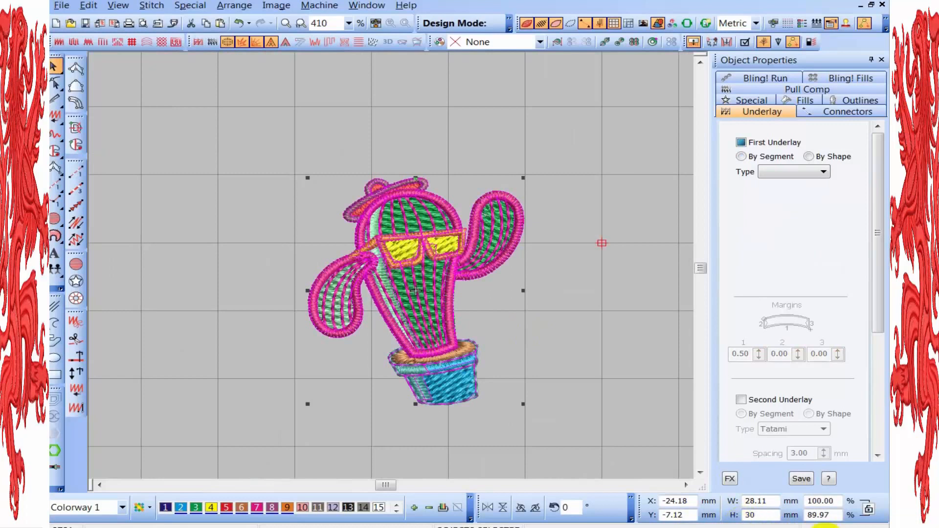
{"action": "key", "text": "Return"}
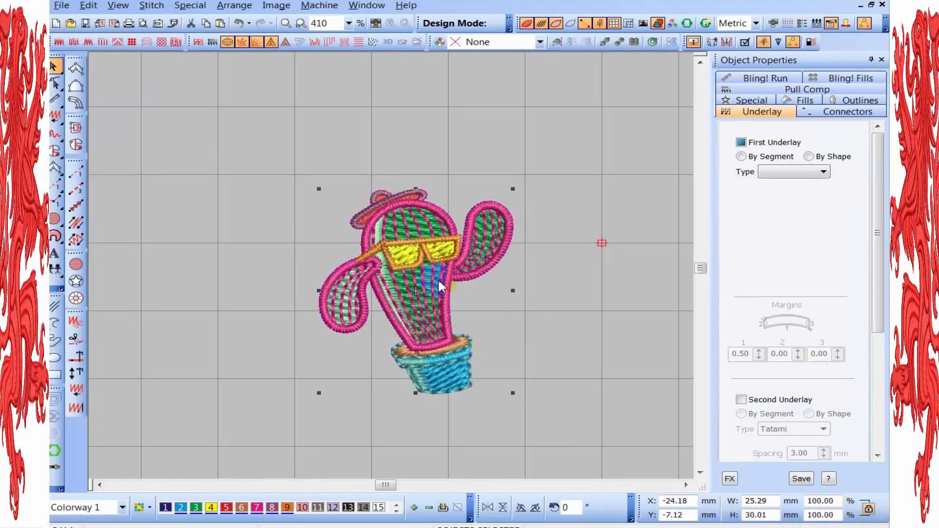
{"action": "key", "text": "Escape"}
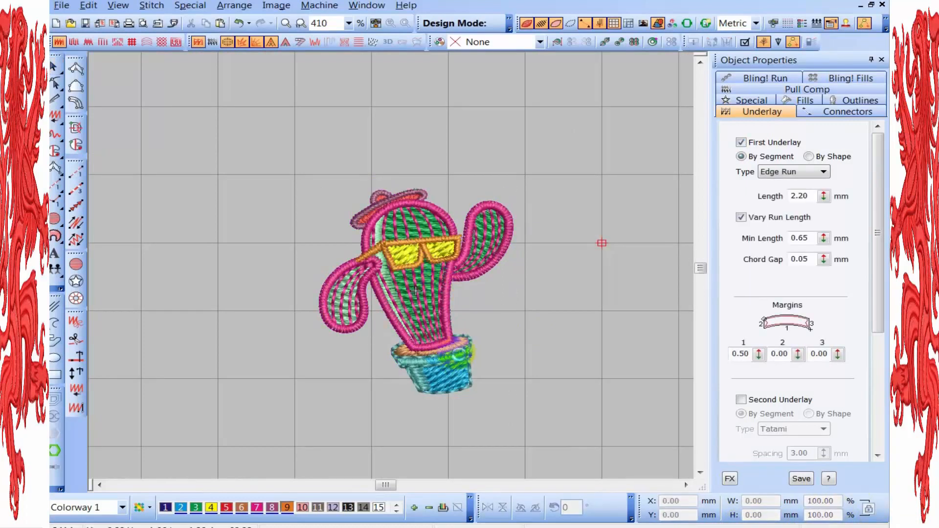
{"action": "scroll", "coordinate": [441, 252], "scroll_direction": "up", "scroll_amount": 1}
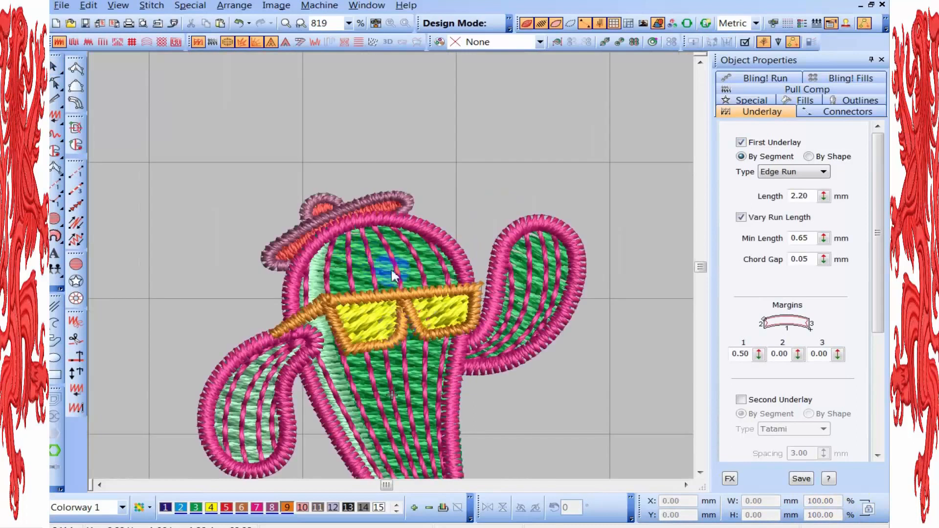
{"action": "scroll", "coordinate": [391, 271], "scroll_direction": "down", "scroll_amount": 2}
{"action": "key", "text": "shift+z"}
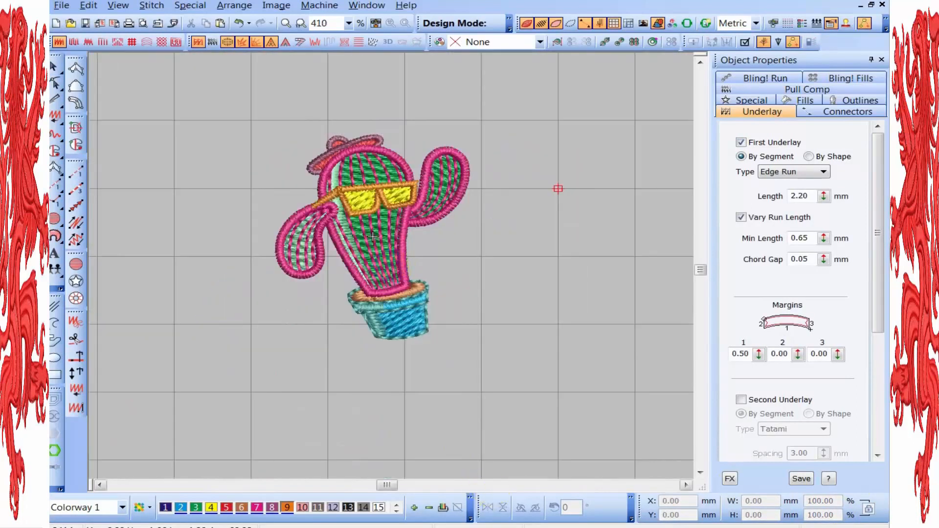